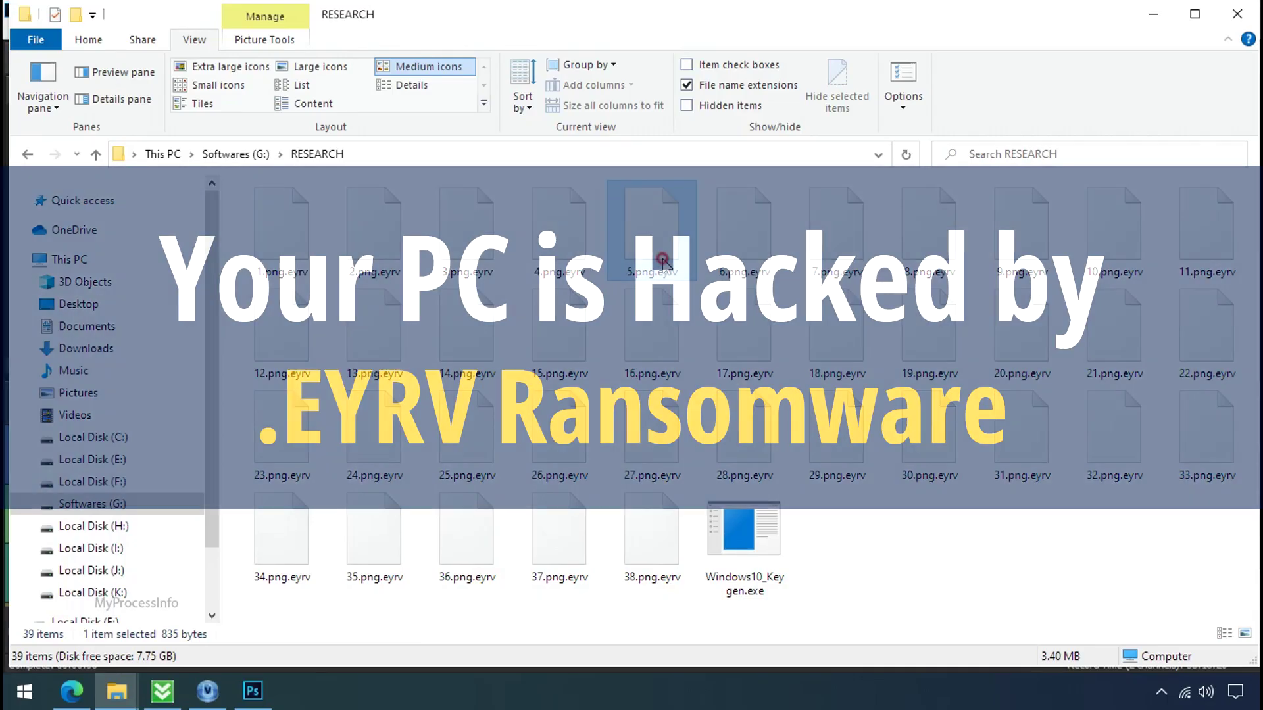
- Look over the encrypted .eyrv image files in the RESEARCH folder
{"action": "left_click", "coordinate": [651, 329]}
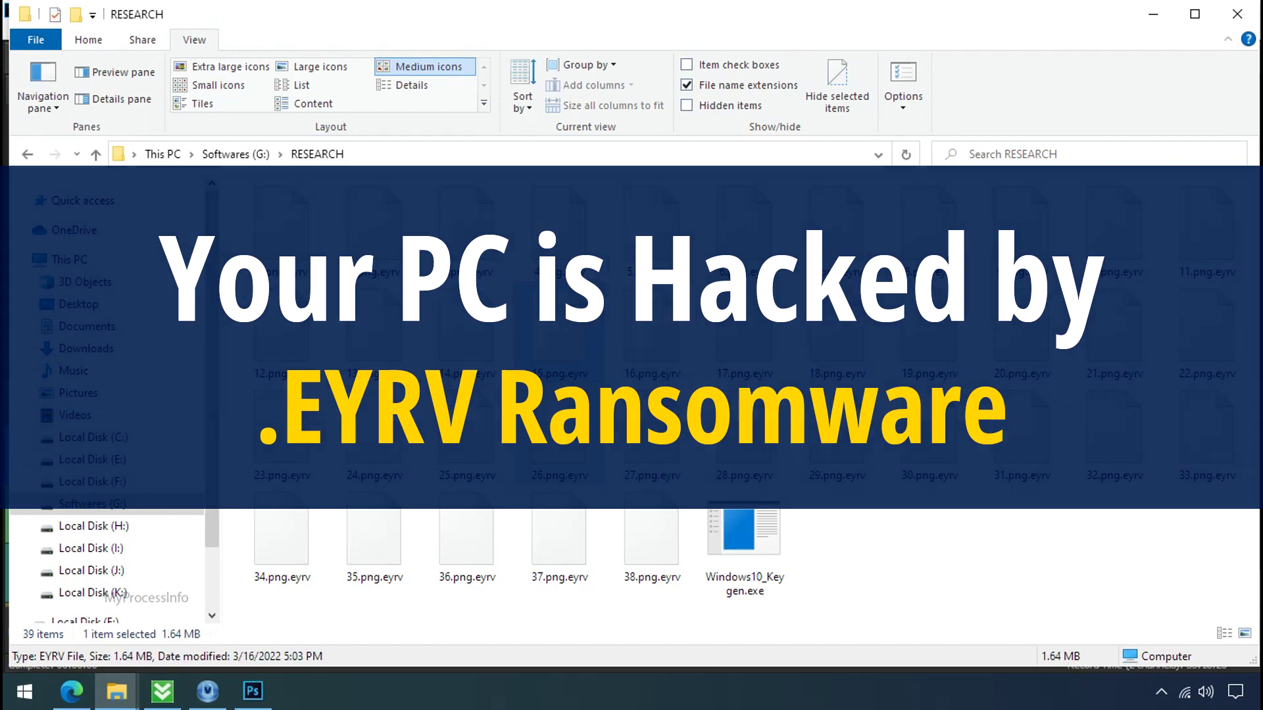
{"action": "left_click", "coordinate": [626, 436]}
{"action": "left_click", "coordinate": [732, 452]}
{"action": "left_click", "coordinate": [829, 445]}
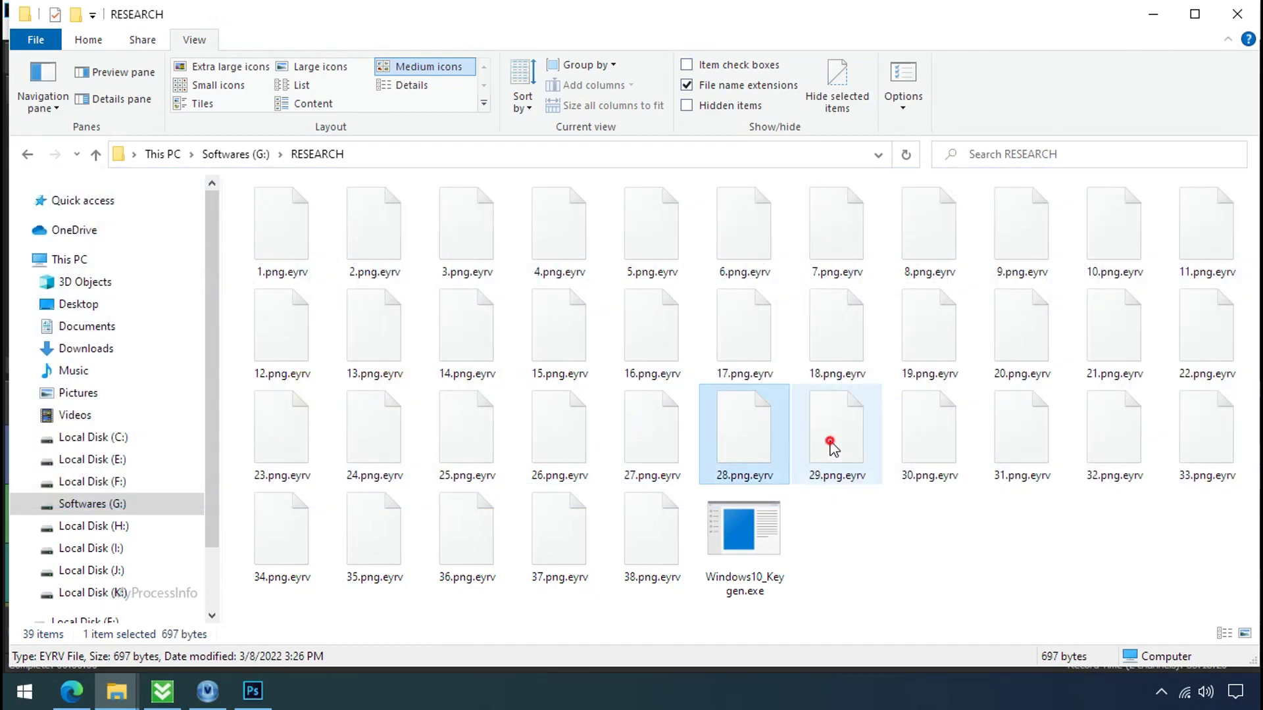
{"action": "left_click", "coordinate": [923, 440]}
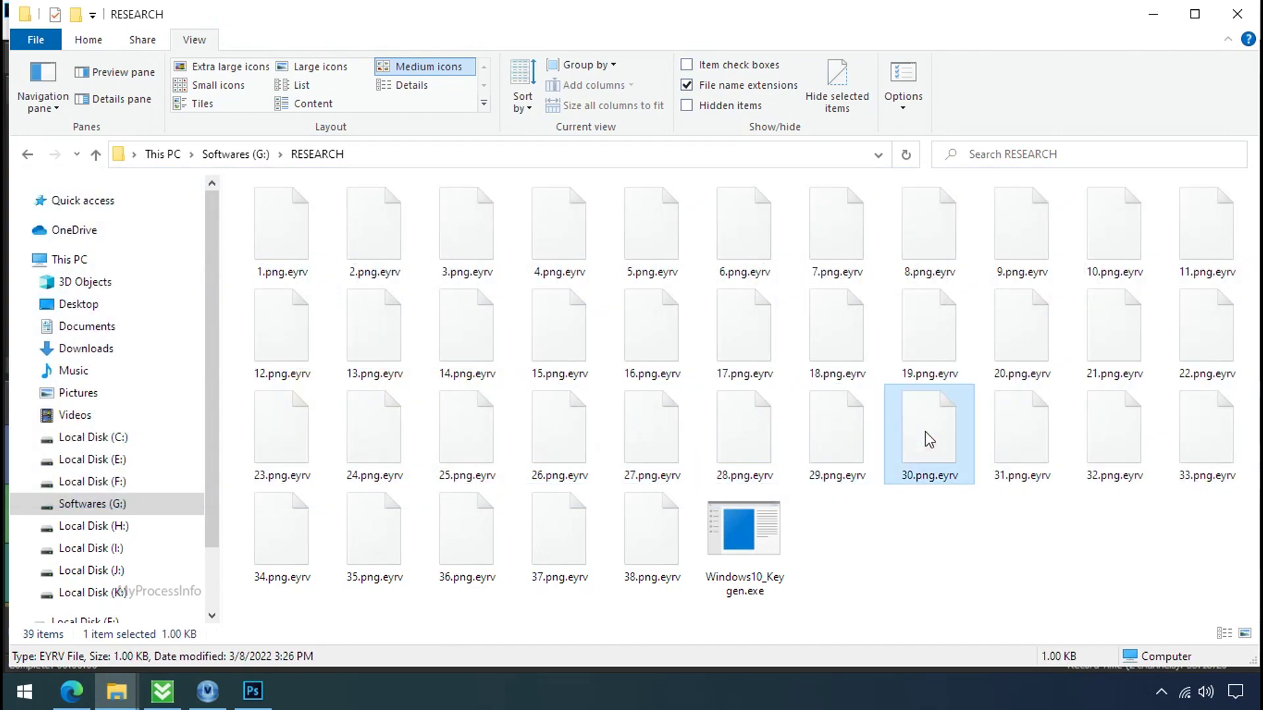
{"action": "left_click", "coordinate": [927, 339]}
{"action": "left_click", "coordinate": [967, 239]}
{"action": "left_click", "coordinate": [1105, 338]}
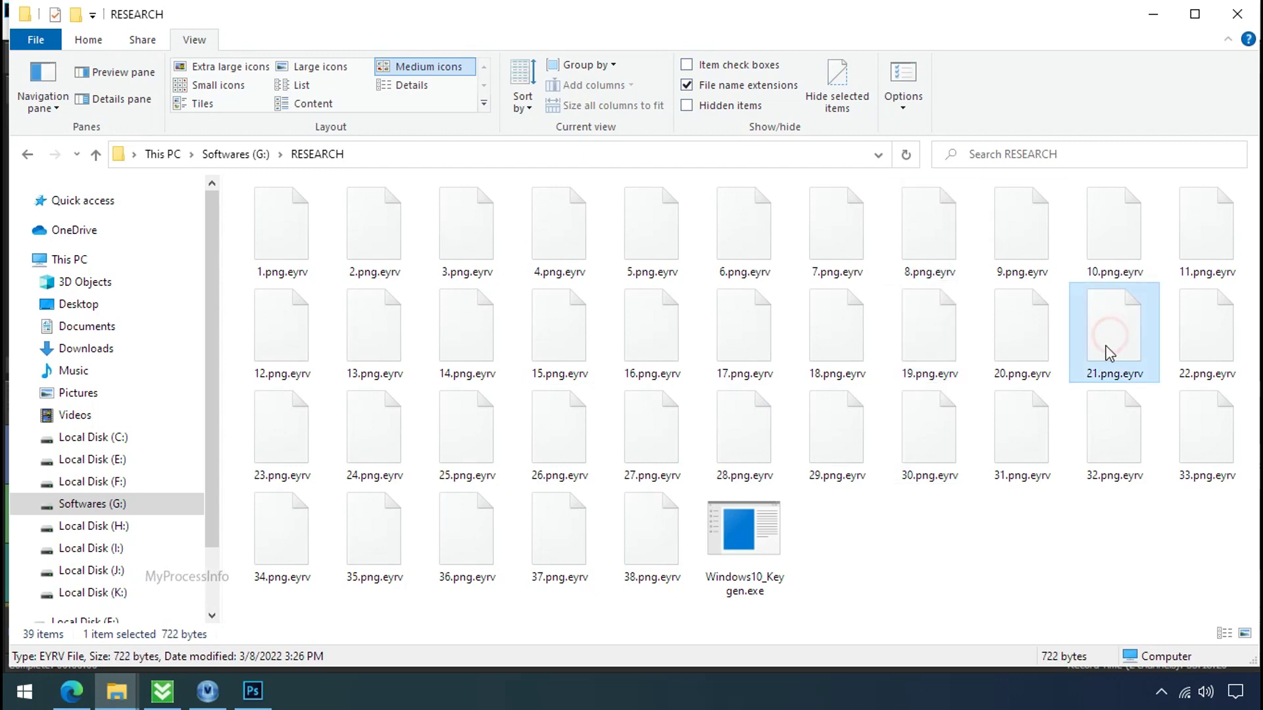
{"action": "left_click", "coordinate": [654, 537]}
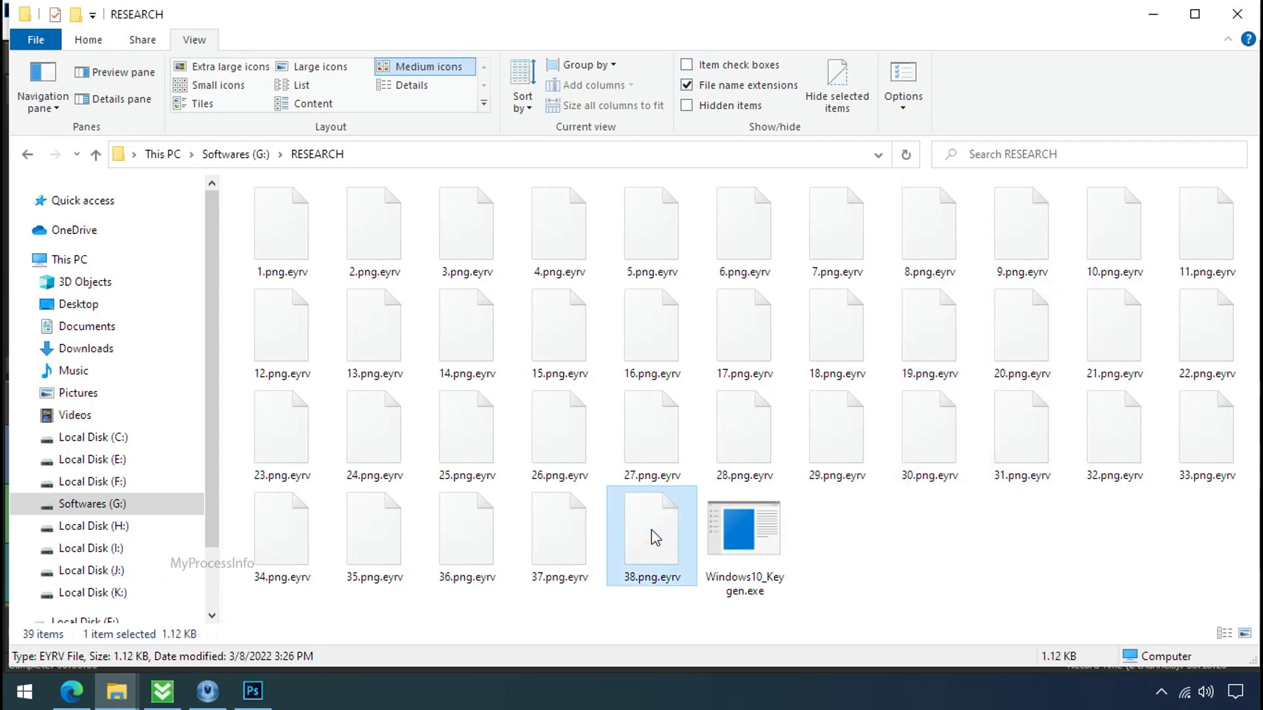
{"action": "left_click", "coordinate": [556, 452]}
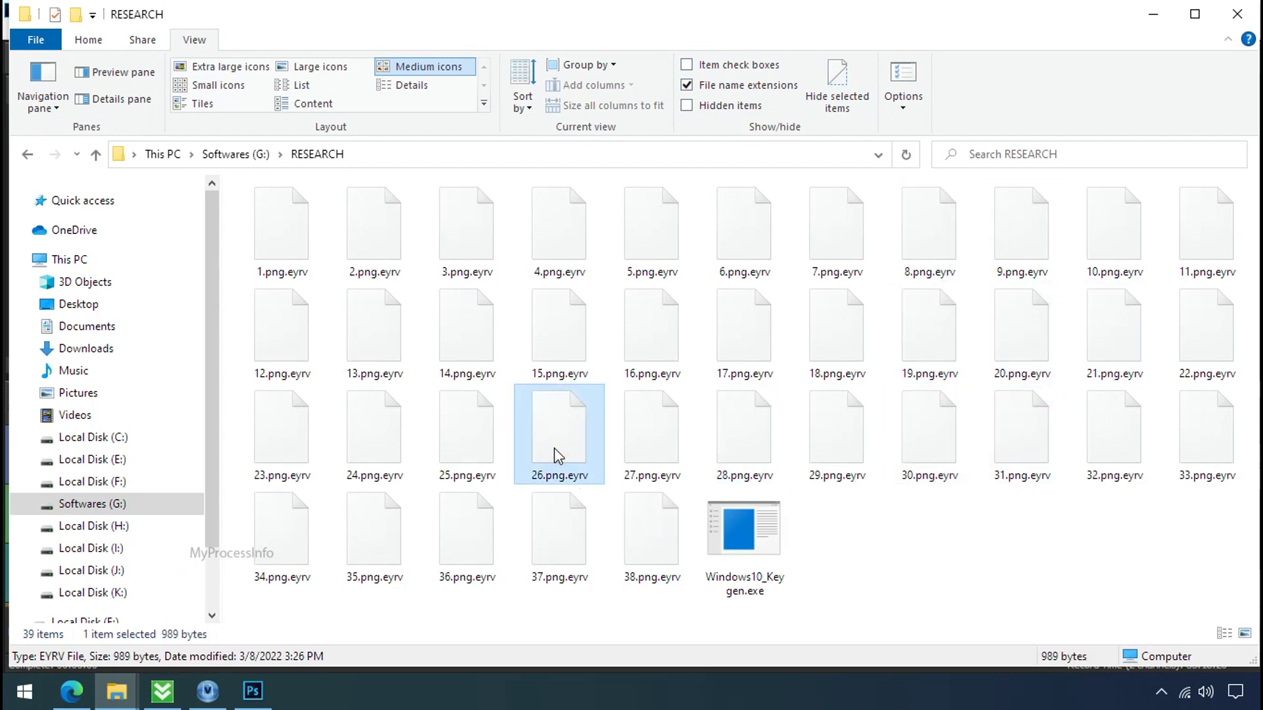
- Rename 15.png.eyrv to 15.png and accept the extension change
{"action": "left_click", "coordinate": [564, 369]}
{"action": "left_click", "coordinate": [572, 374]}
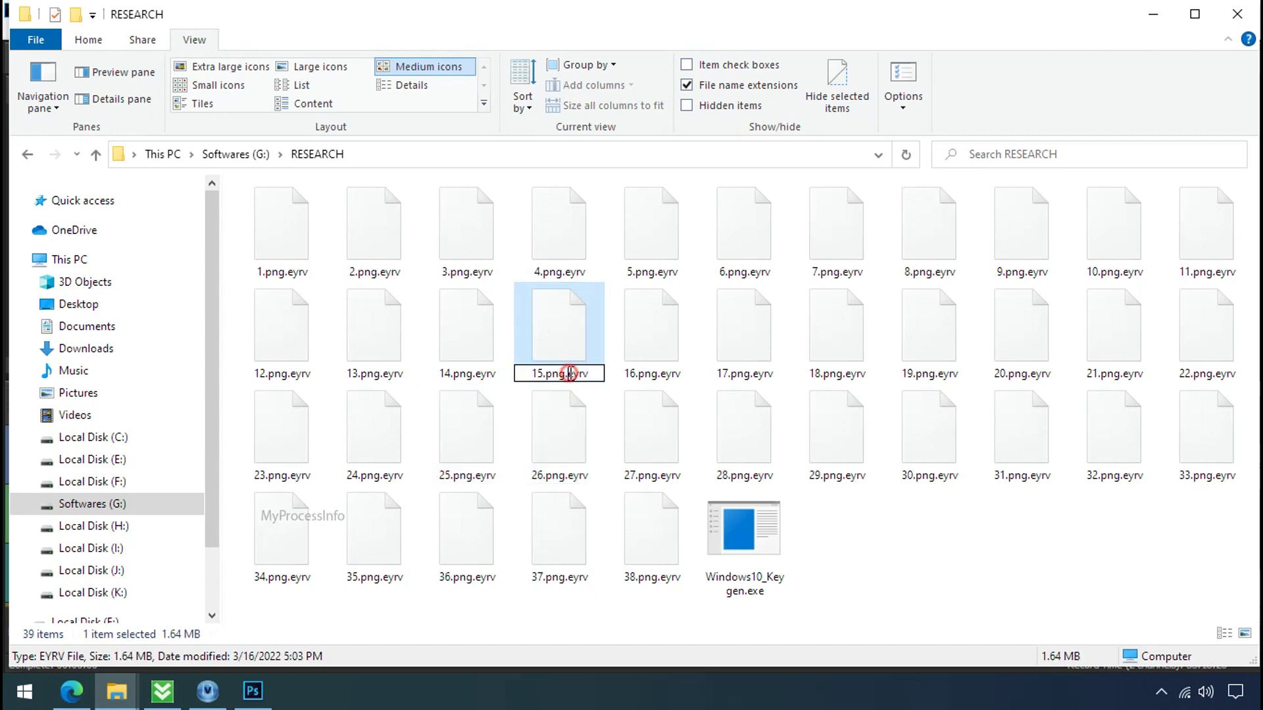
{"action": "double_click", "coordinate": [577, 374]}
{"action": "key", "text": "BackSpace"}
{"action": "key", "text": "BackSpace"}
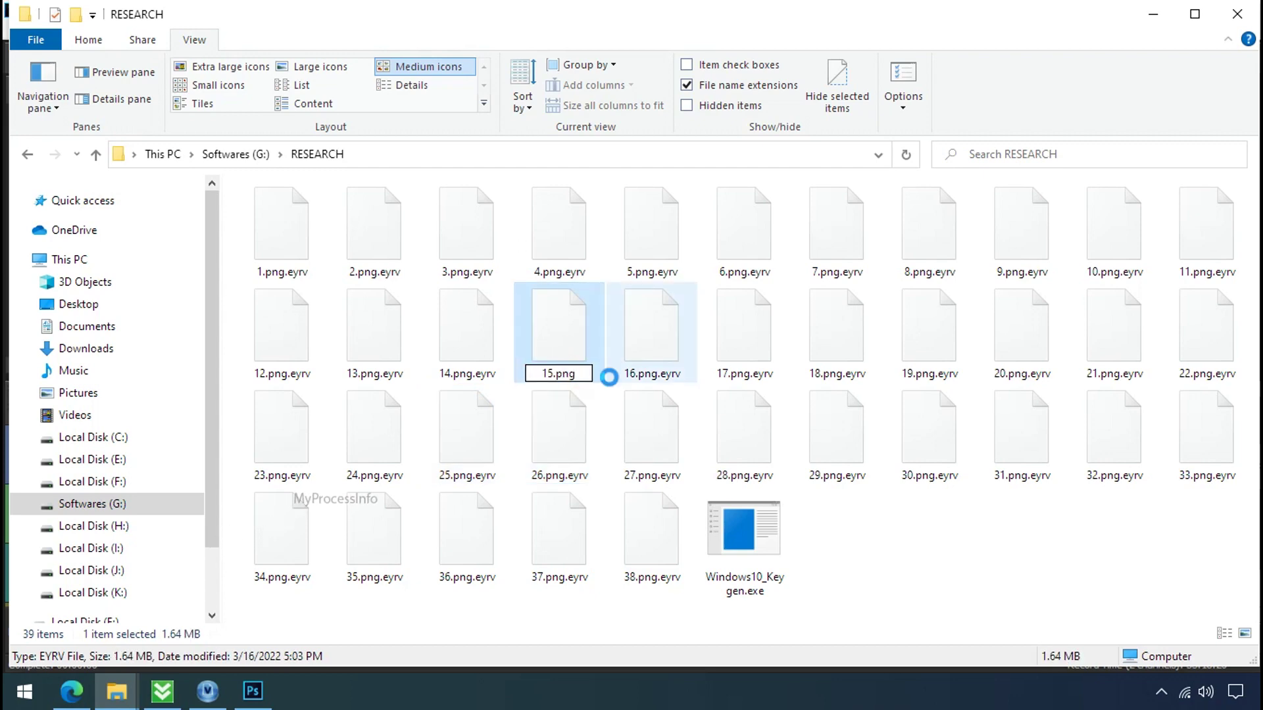
{"action": "key", "text": "Return"}
{"action": "key", "text": "Return"}
{"action": "left_click", "coordinate": [592, 347]}
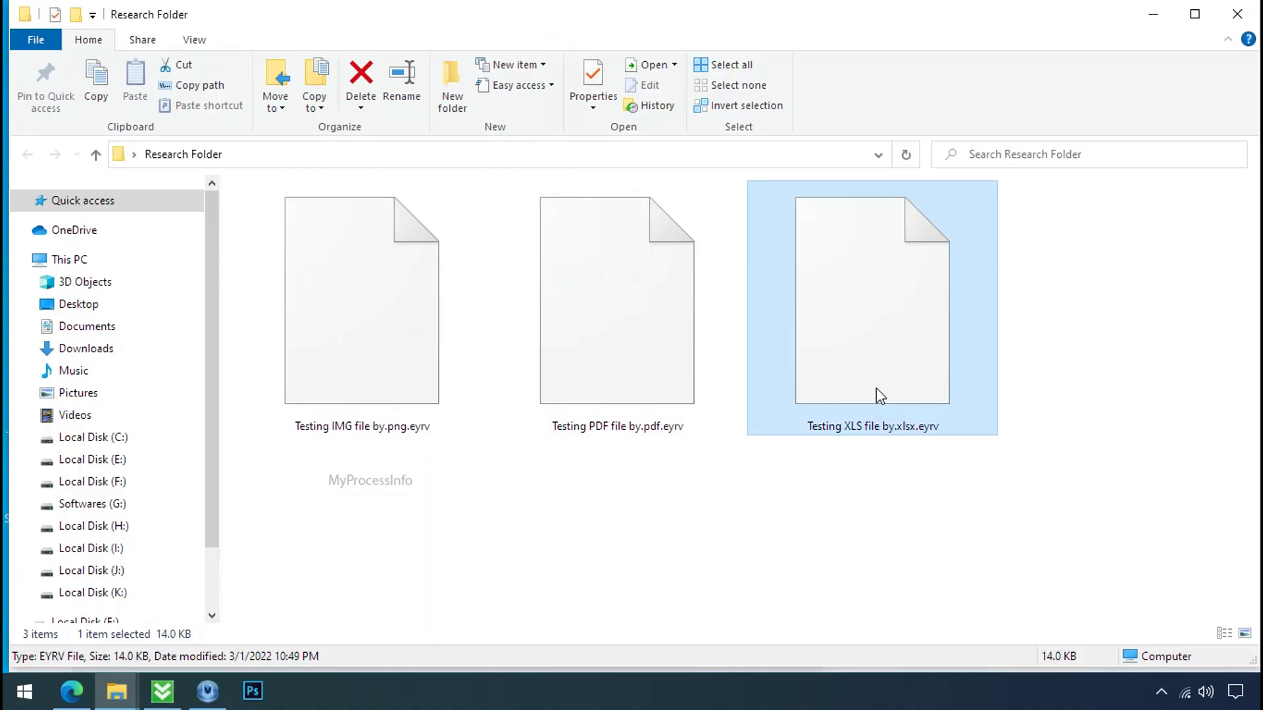
- Remove the .eyrv extension from the test image in Research Folder, renaming it "Testing IMG file by.png"
{"action": "left_click", "coordinate": [639, 375]}
{"action": "left_click", "coordinate": [401, 382]}
{"action": "left_click", "coordinate": [413, 426]}
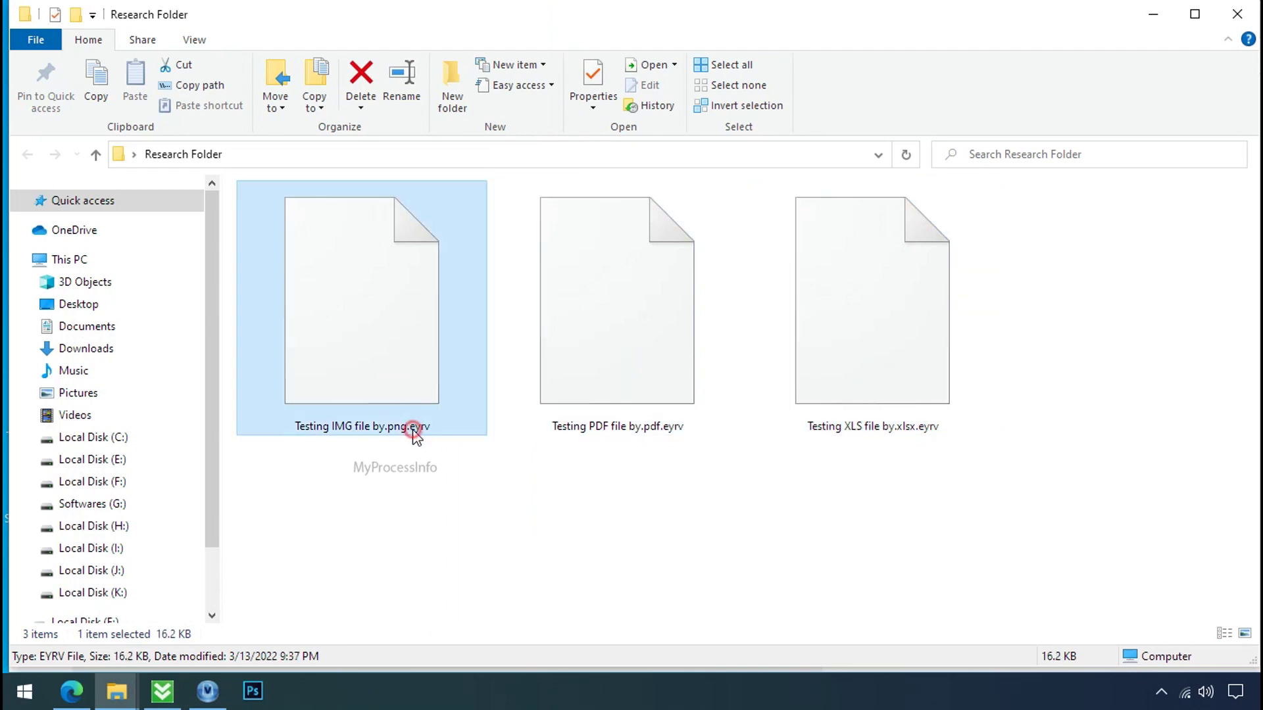
{"action": "left_click_drag", "start_coordinate": [412, 427], "coordinate": [435, 427]}
{"action": "key", "text": "Delete"}
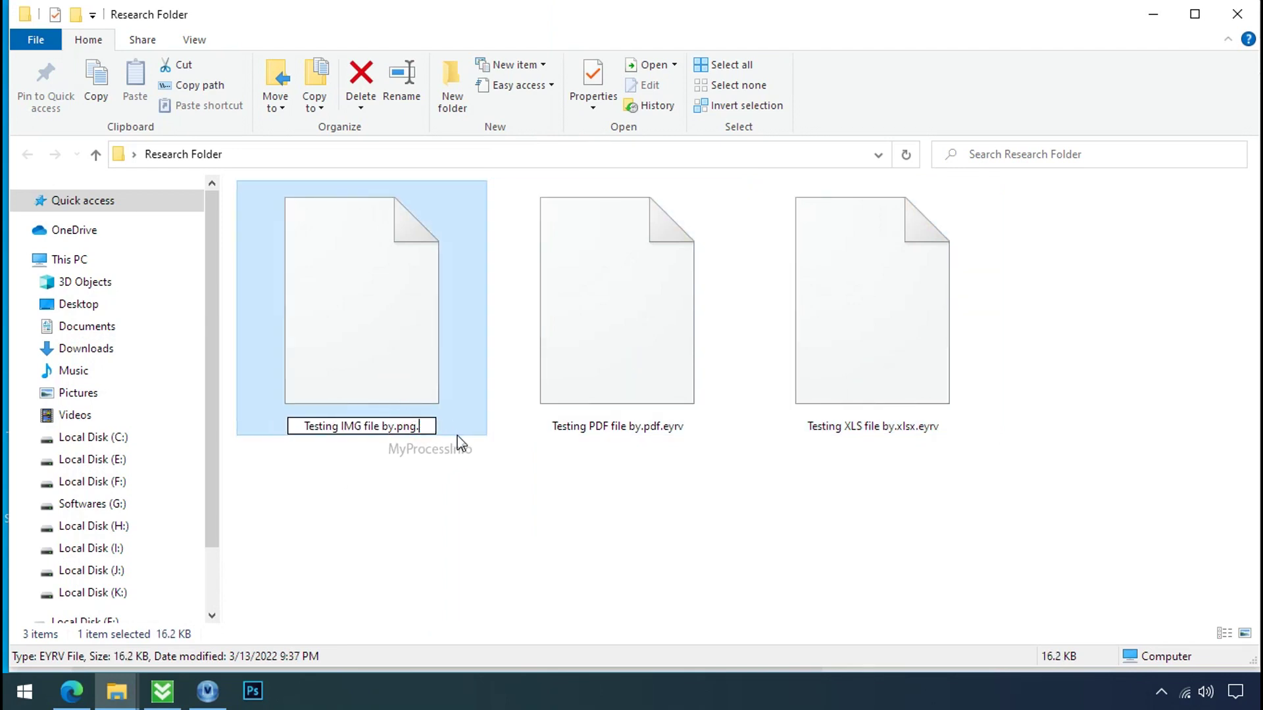
{"action": "key", "text": "Return"}
{"action": "left_click", "coordinate": [729, 350]}
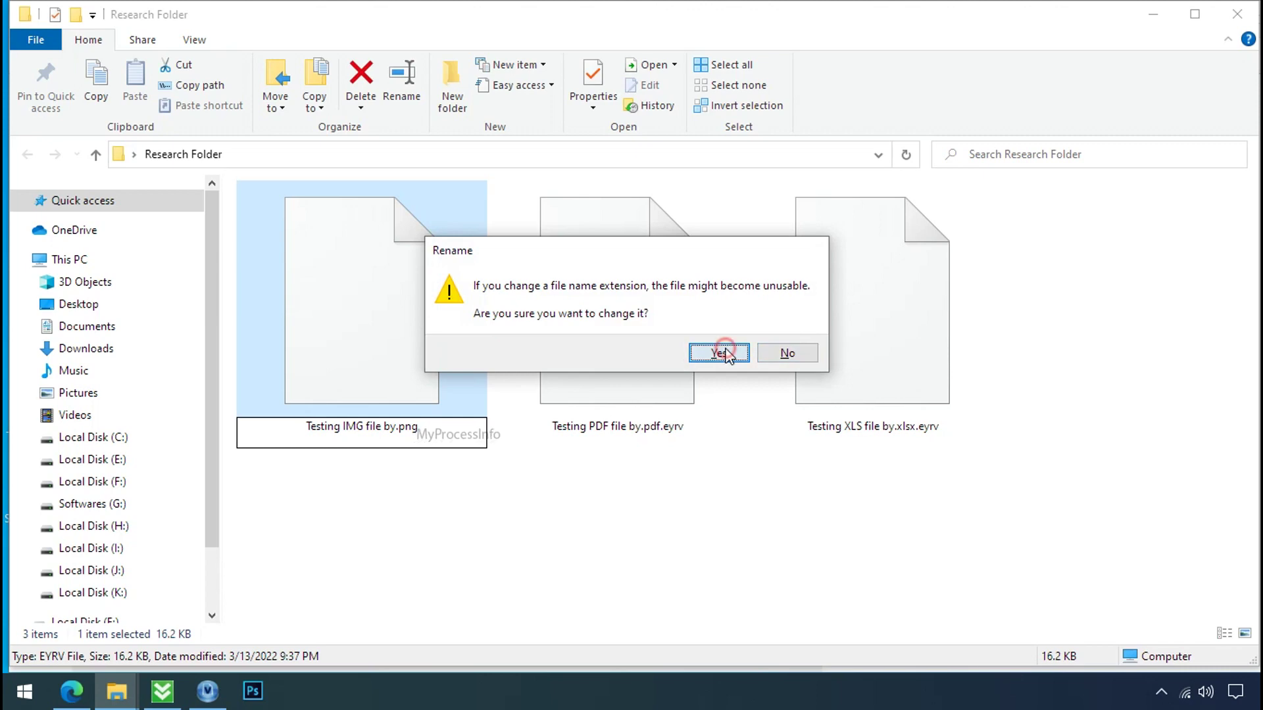
- View "Testing IMG file by.png" in Photos, and close both the viewer and the Research Folder window
{"action": "left_click", "coordinate": [460, 342]}
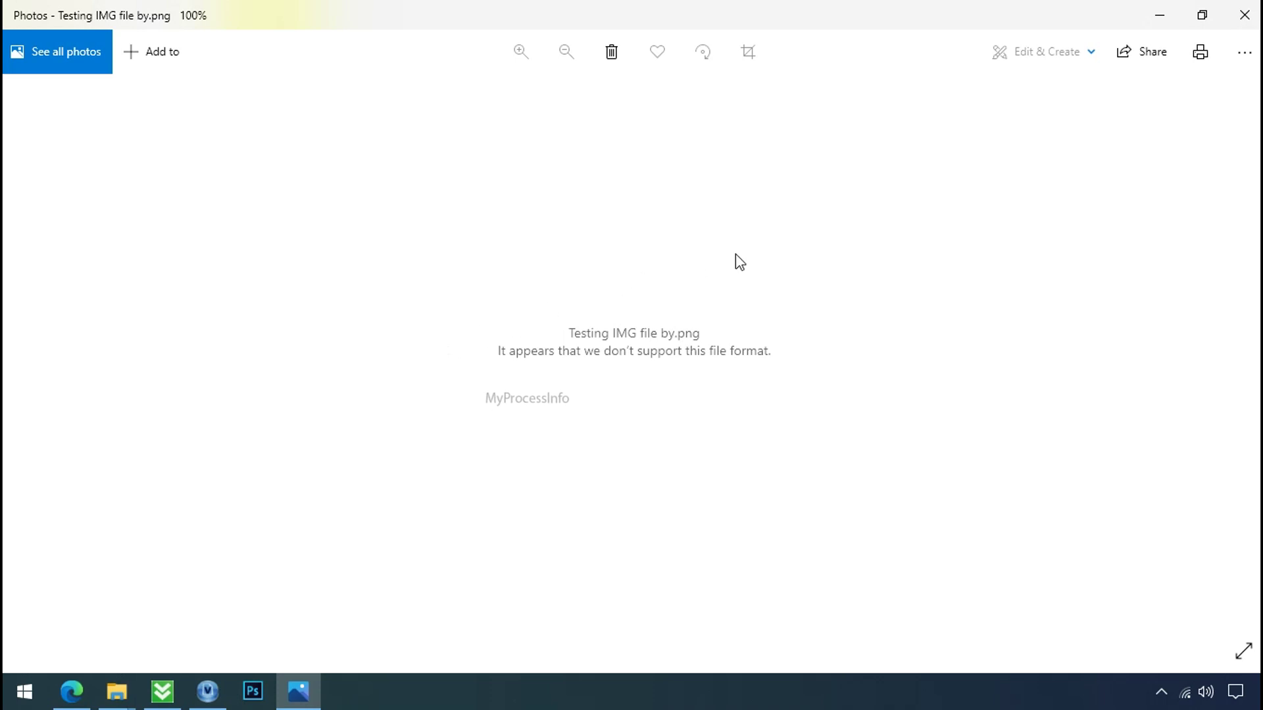
{"action": "left_click", "coordinate": [1243, 14]}
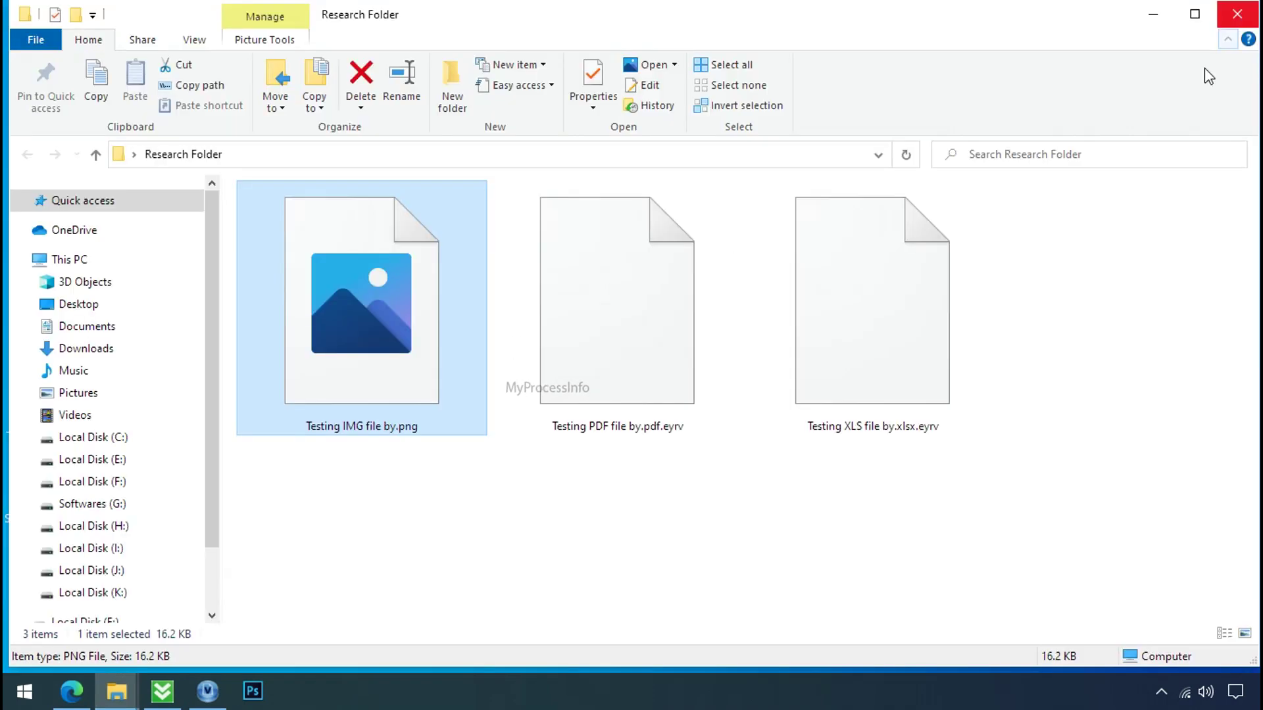
{"action": "left_click", "coordinate": [1244, 10]}
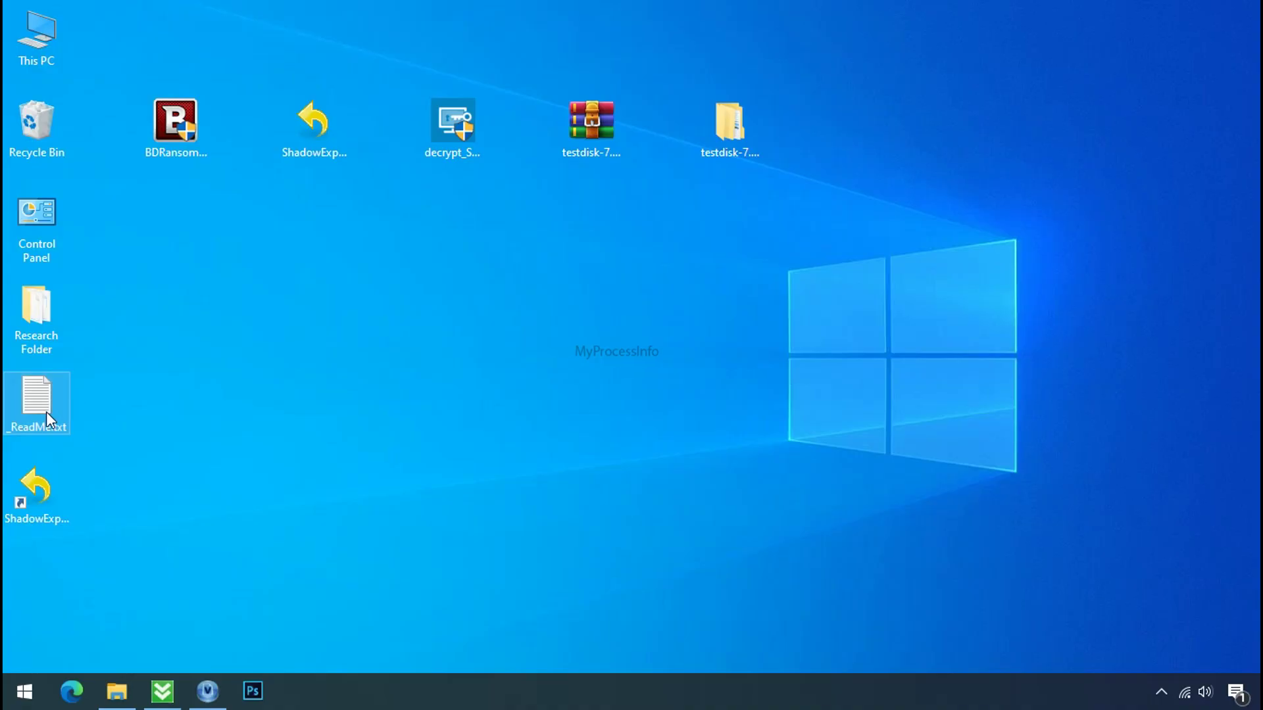
- Read the _ReadMe.txt ransom note on the desktop, including its contact e-mails and personal ID, and close it
{"action": "double_click", "coordinate": [46, 412]}
{"action": "scroll", "coordinate": [385, 347], "scroll_direction": "down", "scroll_amount": 5}
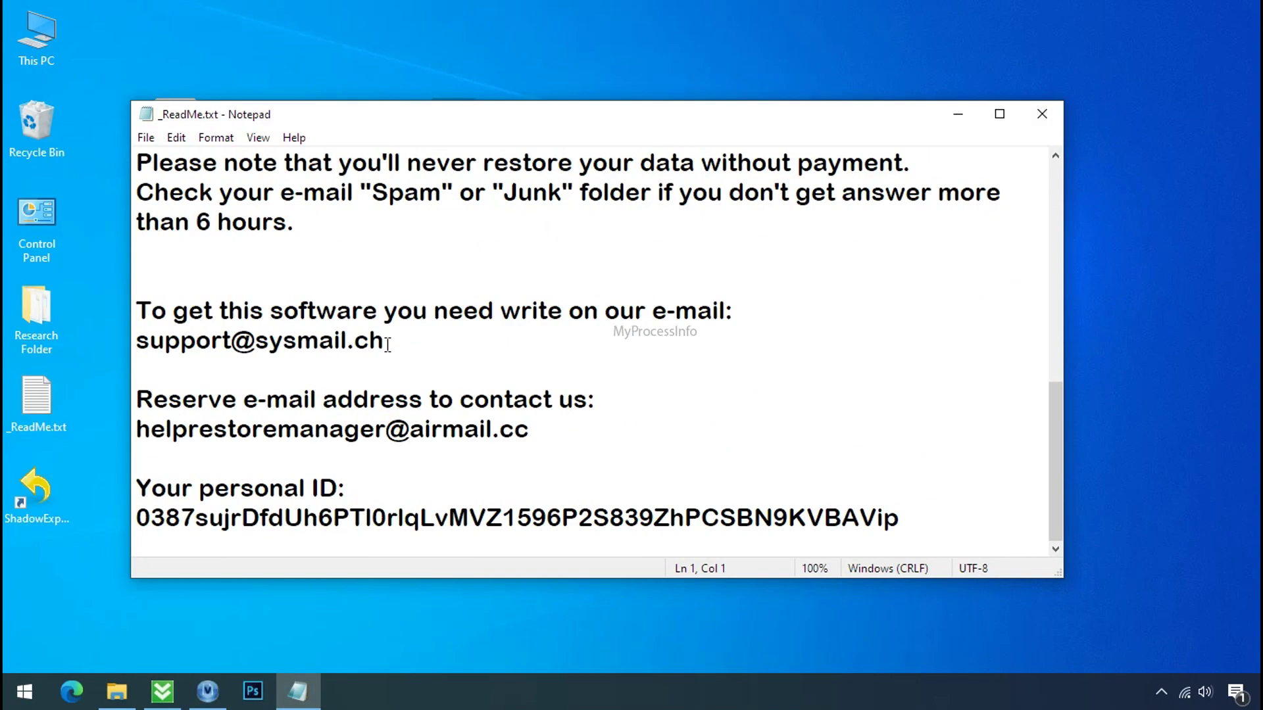
{"action": "triple_click", "coordinate": [336, 348]}
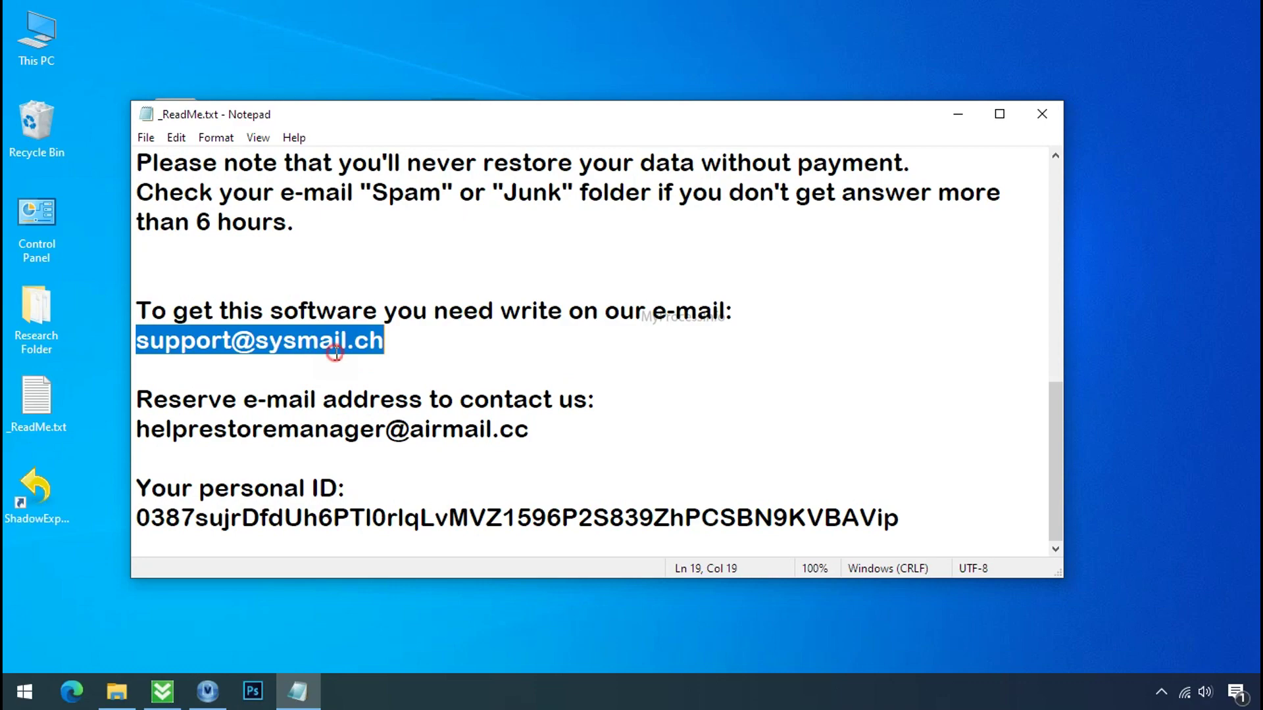
{"action": "triple_click", "coordinate": [314, 428]}
{"action": "triple_click", "coordinate": [325, 519]}
{"action": "scroll", "coordinate": [369, 479], "scroll_direction": "up", "scroll_amount": 6}
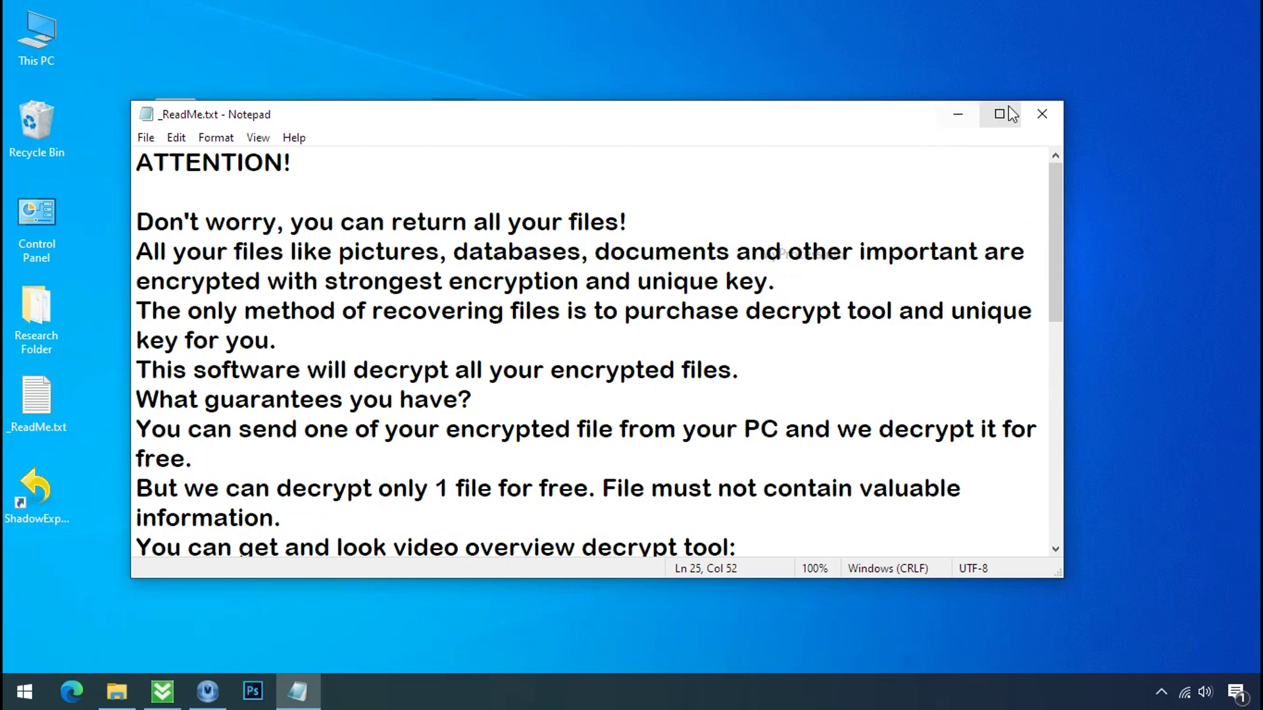
{"action": "left_click", "coordinate": [1044, 118]}
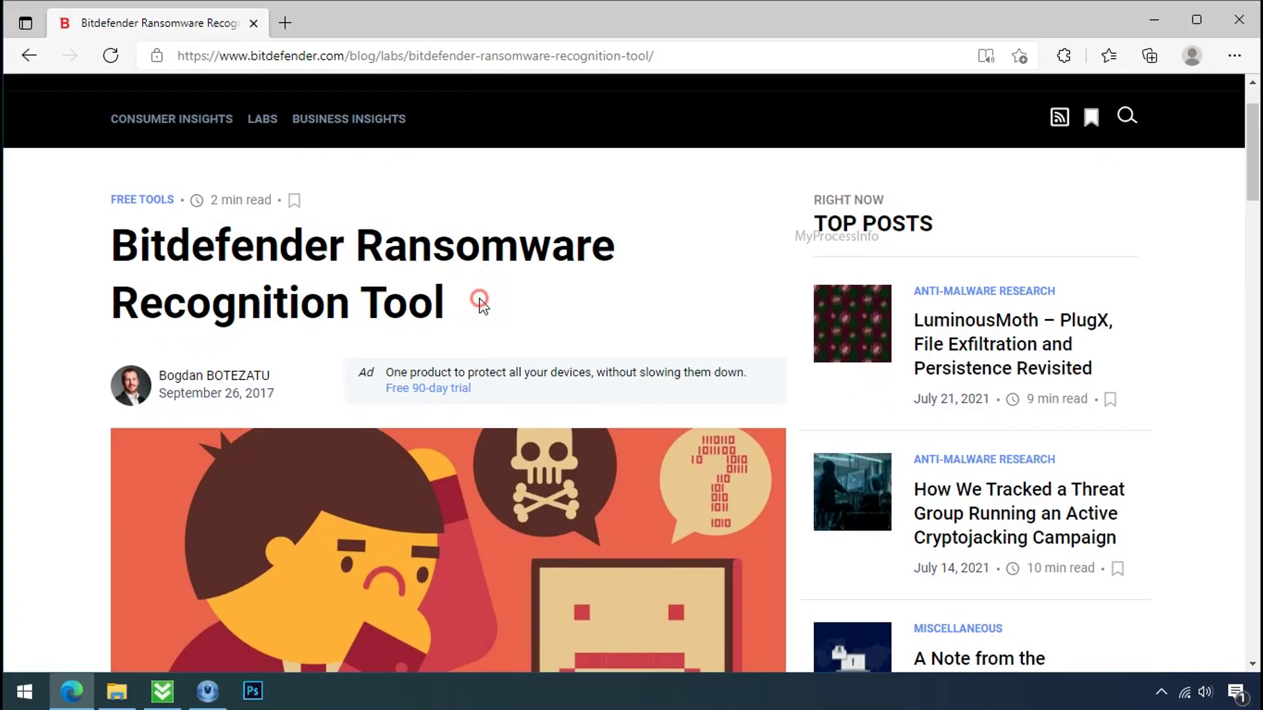
- Download the Bitdefender Ransomware Recognition Tool from the Bitdefender article and close the browser
{"action": "scroll", "coordinate": [480, 305], "scroll_direction": "down", "scroll_amount": 5}
{"action": "scroll", "coordinate": [483, 314], "scroll_direction": "down", "scroll_amount": 5}
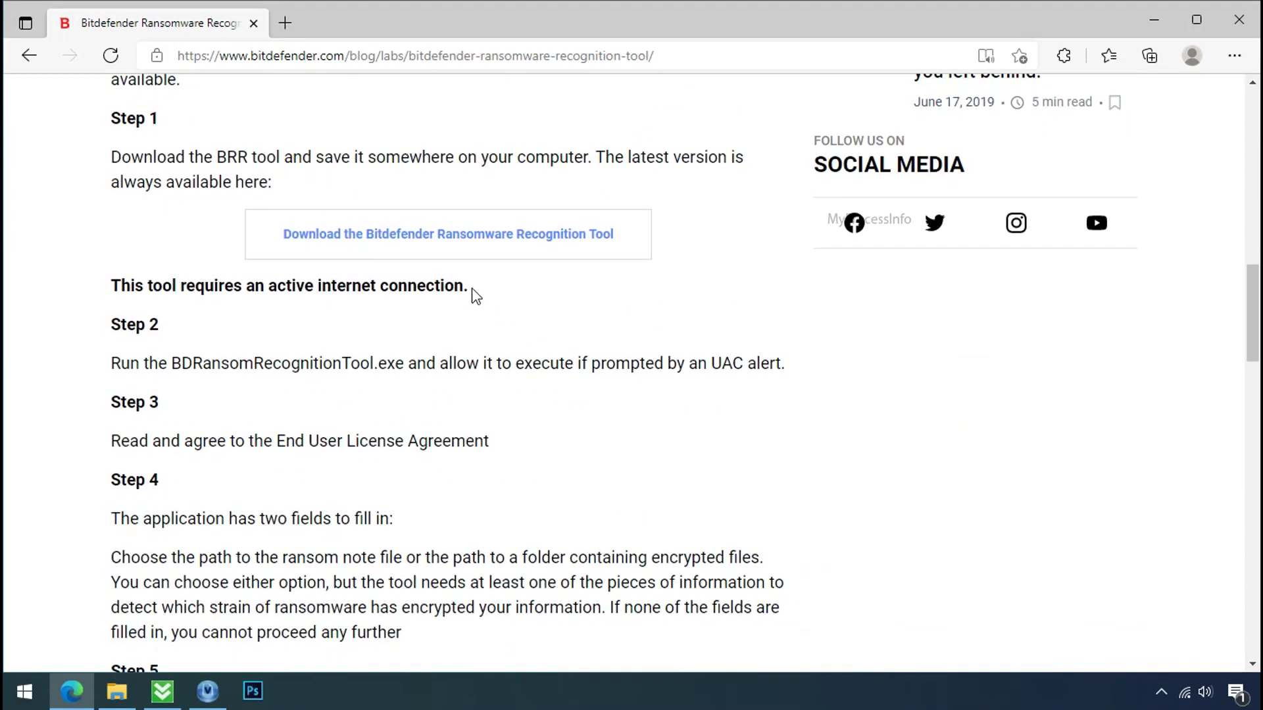
{"action": "left_click", "coordinate": [465, 247]}
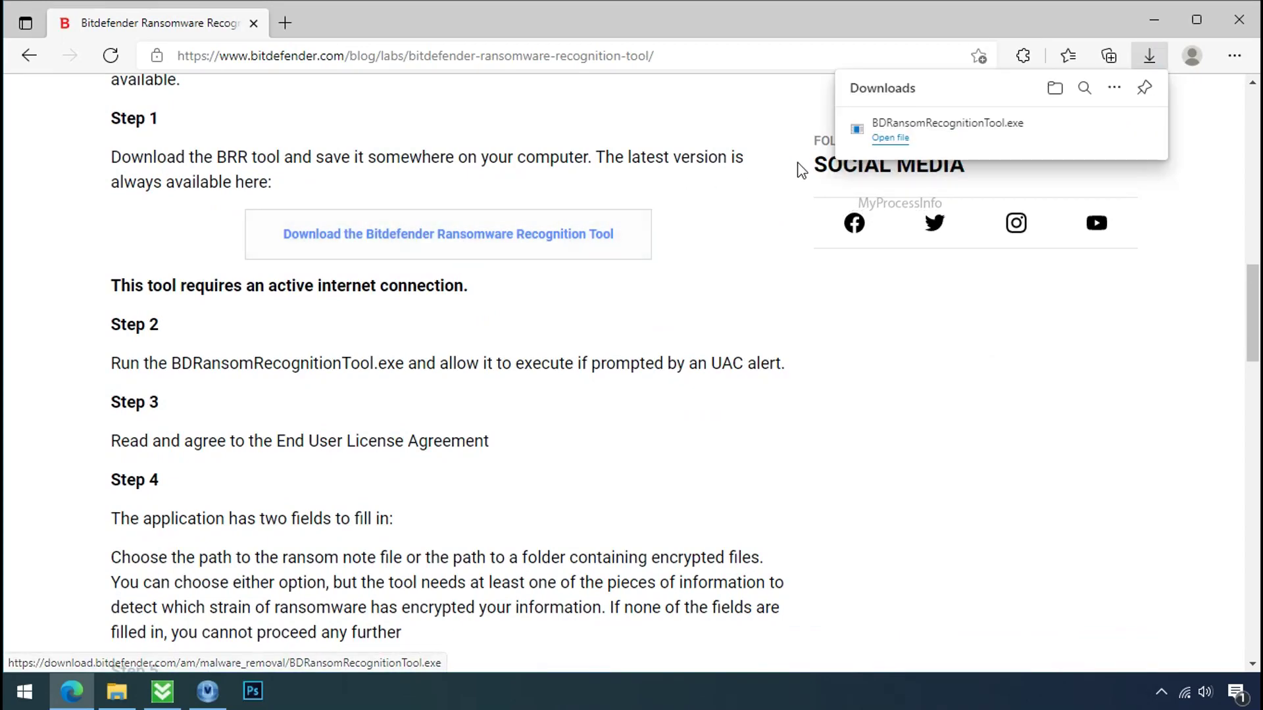
{"action": "left_click", "coordinate": [1238, 20]}
- Launch BDRansomRecognitionTool.exe from the desktop and accept its End-User License Agreement
{"action": "left_click", "coordinate": [179, 131]}
{"action": "double_click", "coordinate": [179, 131]}
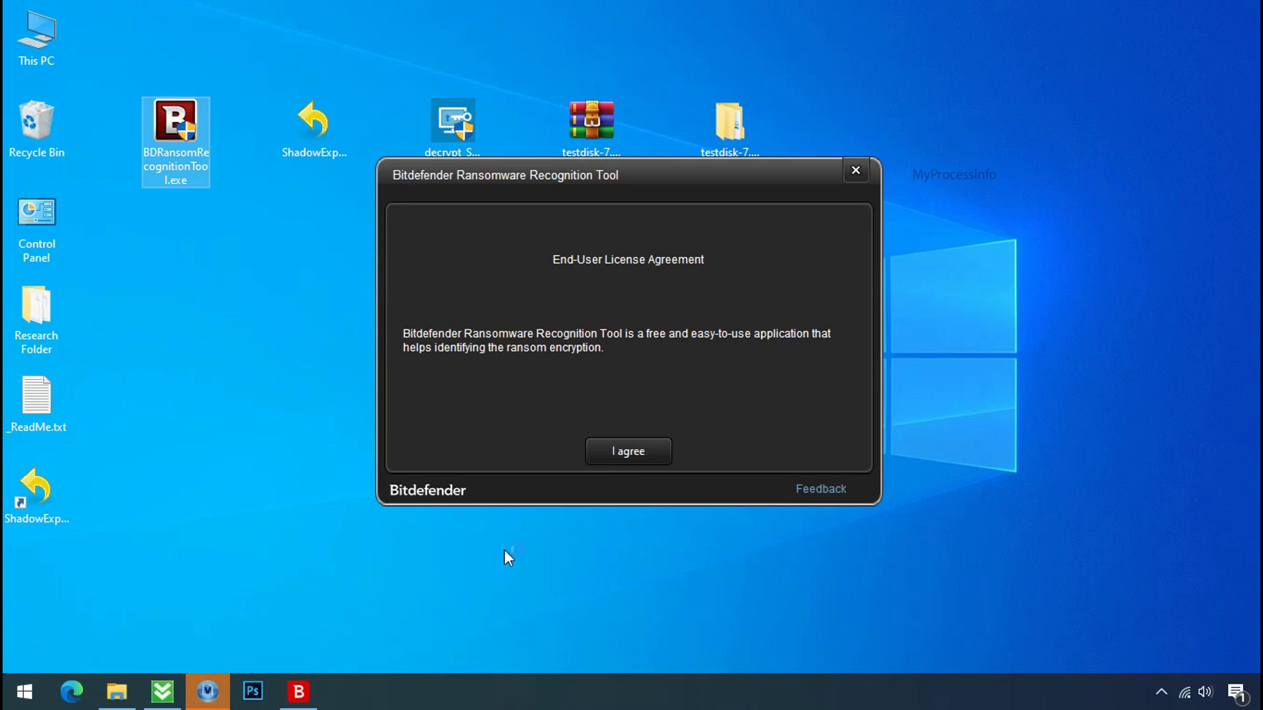
{"action": "left_click", "coordinate": [629, 454]}
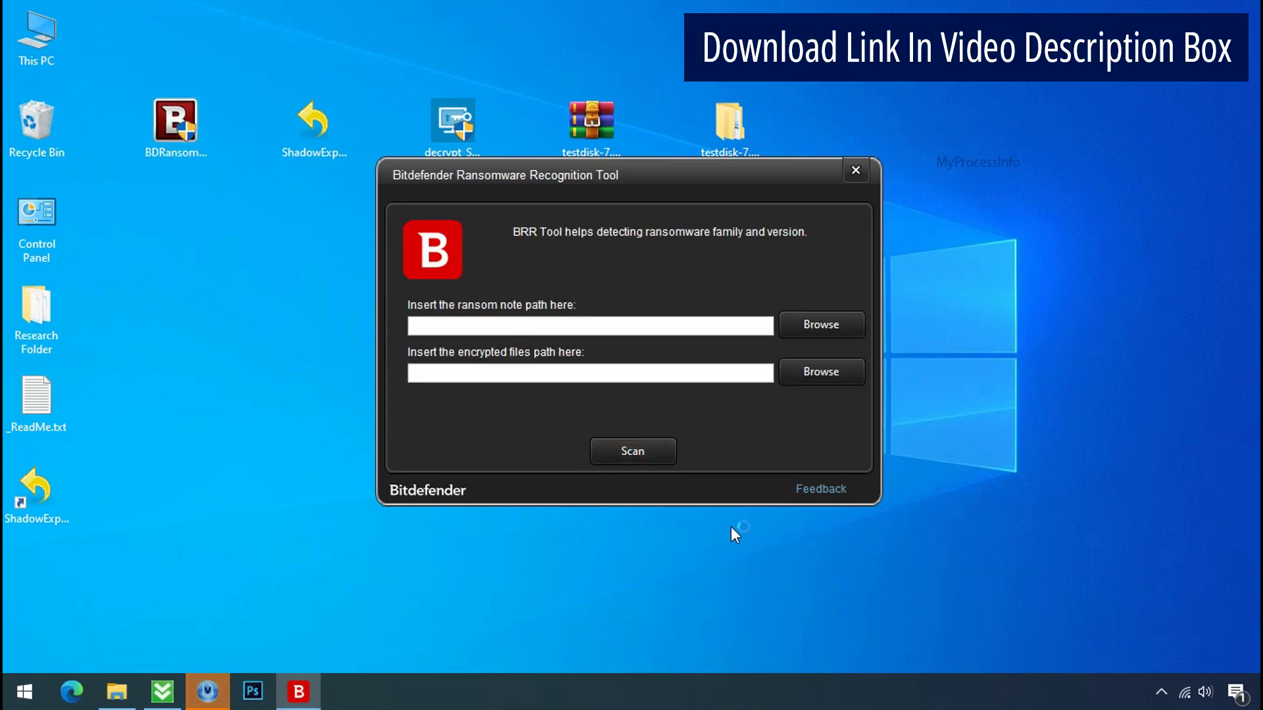
- Scan the desktop's _ReadMe.txt as the ransom note to identify the ransomware family, and close the recognition tool
{"action": "left_click", "coordinate": [819, 322]}
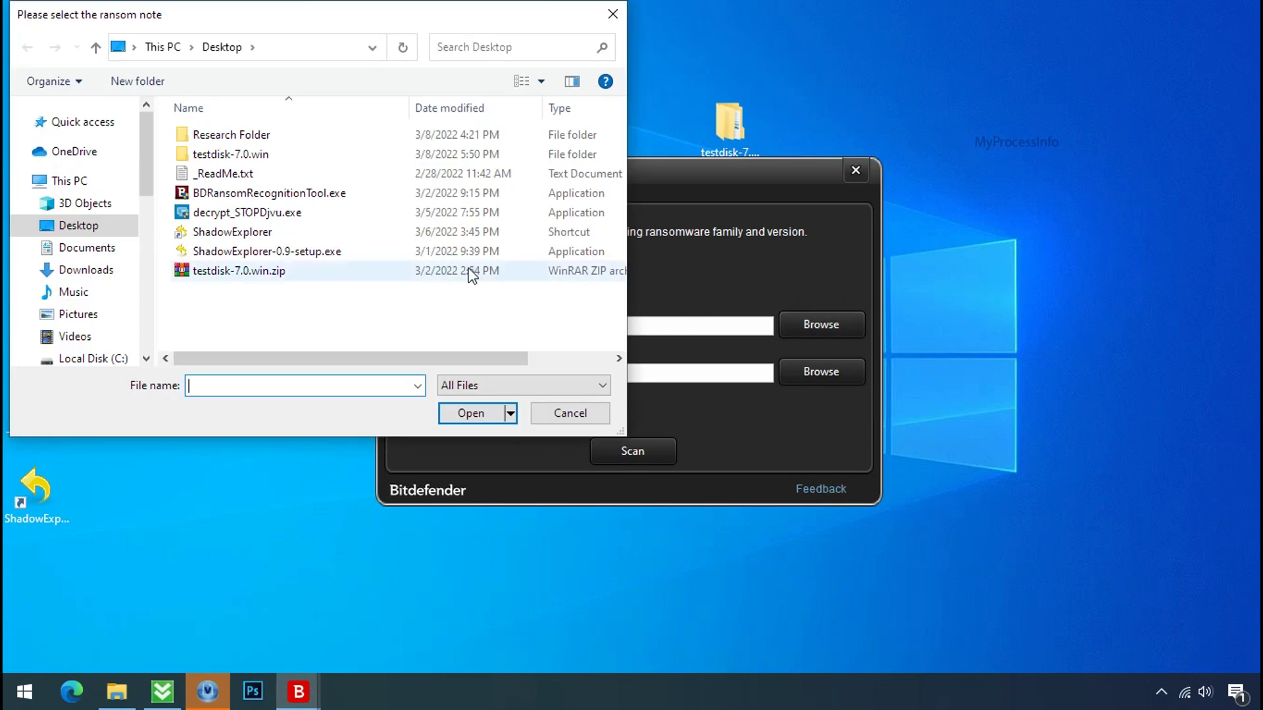
{"action": "double_click", "coordinate": [224, 174]}
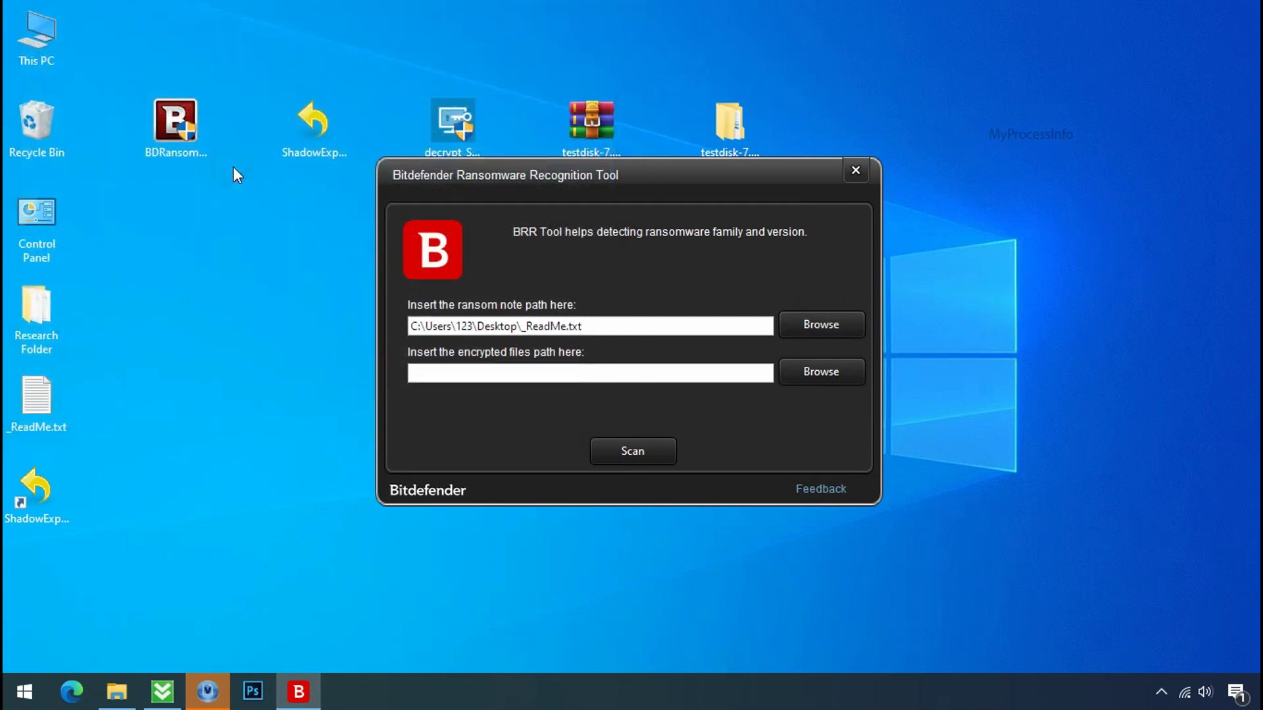
{"action": "left_click", "coordinate": [633, 461]}
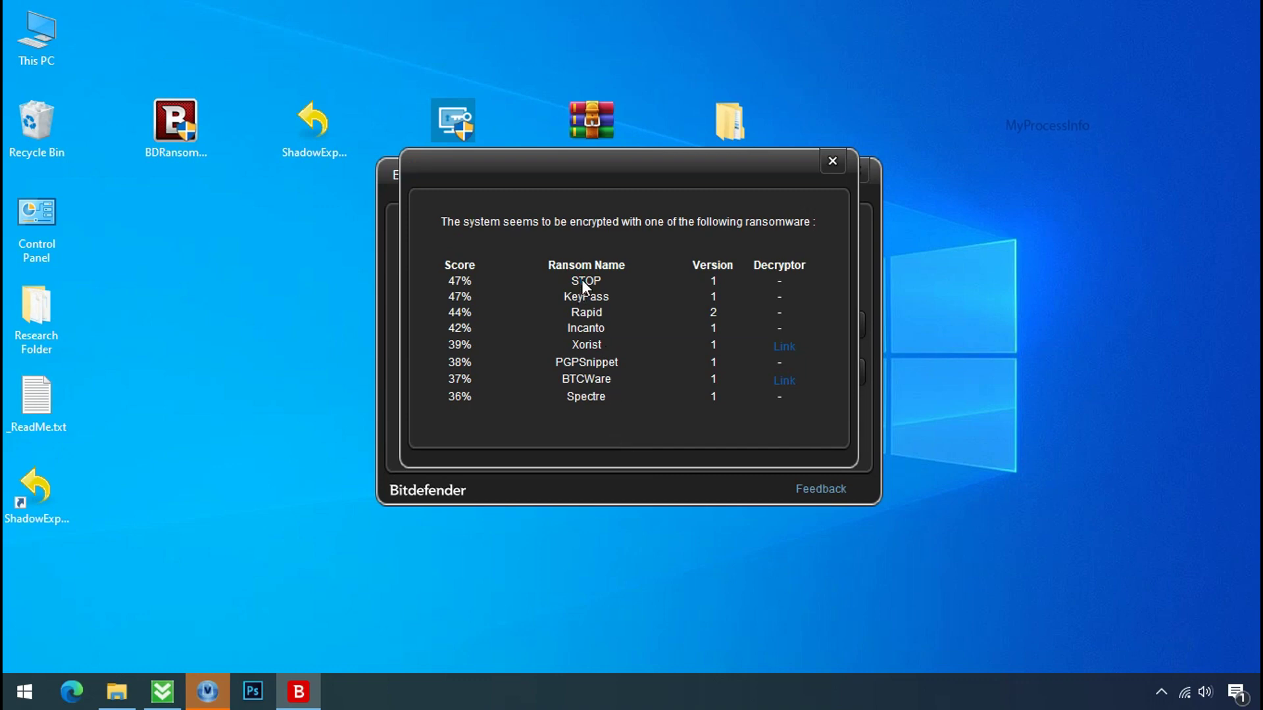
{"action": "left_click", "coordinate": [832, 161]}
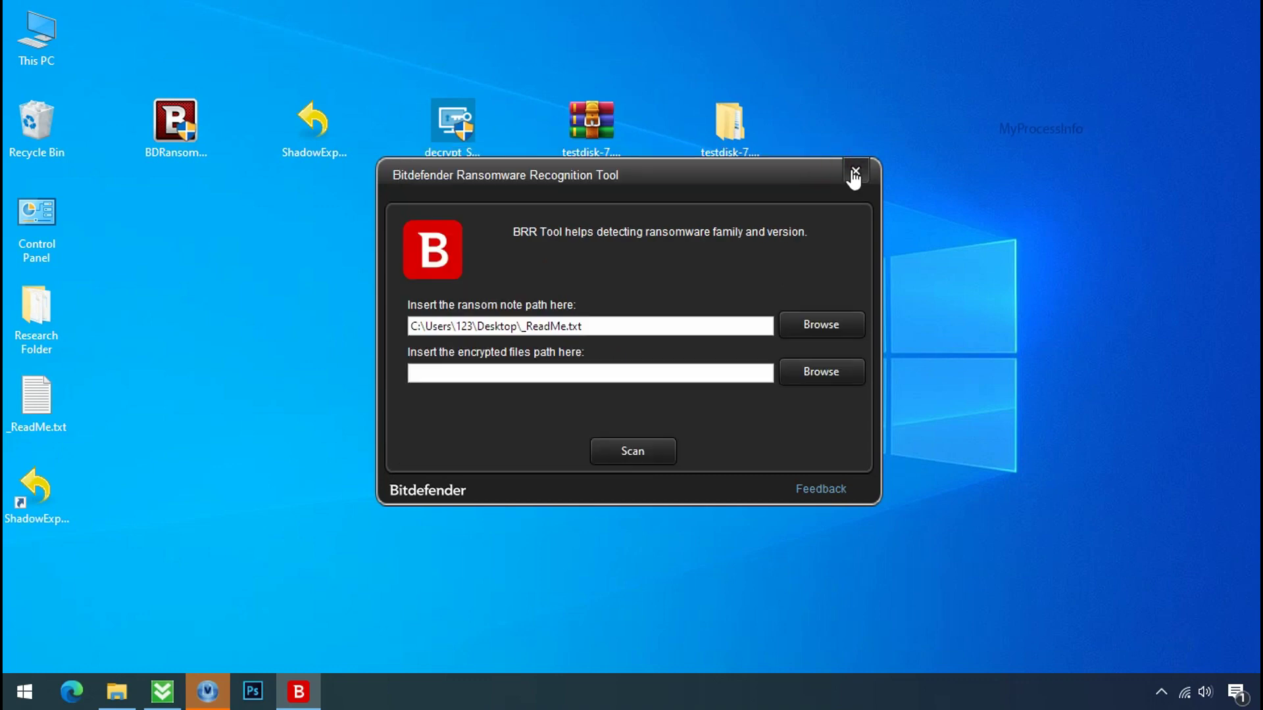
{"action": "left_click", "coordinate": [853, 172]}
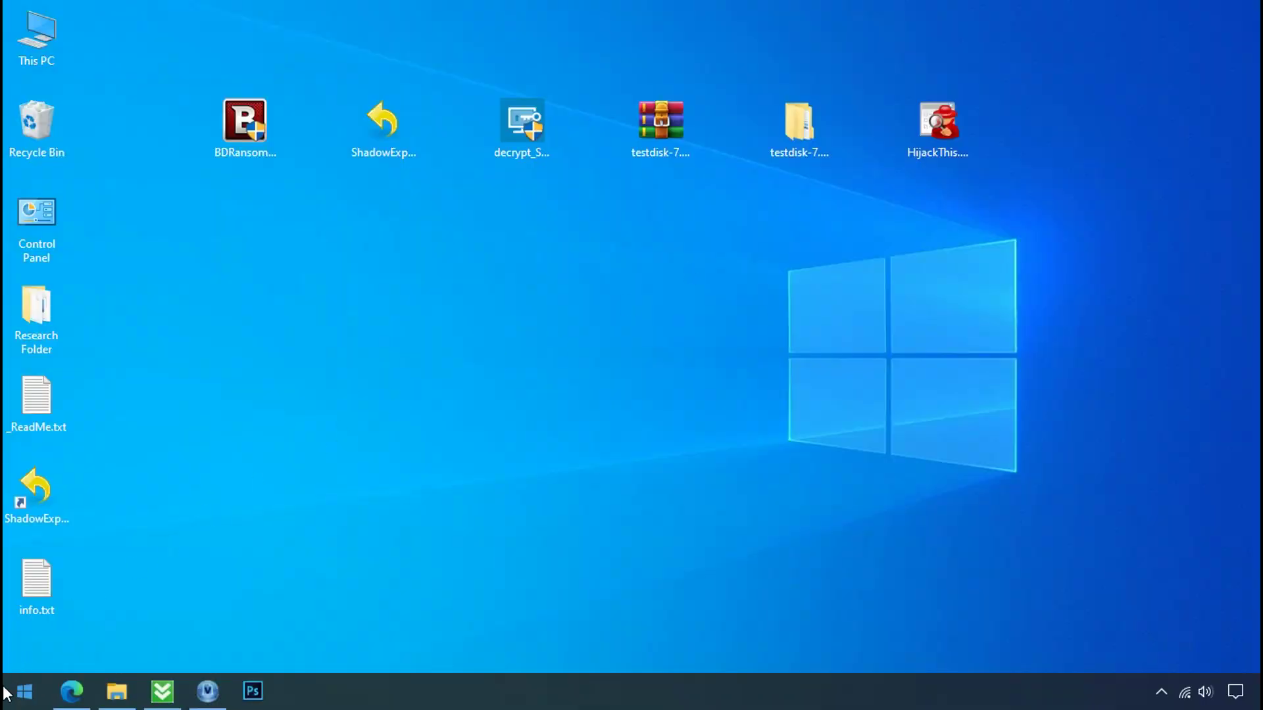
- Open the local application data folder using %LOCALAPPDATA%
{"action": "left_click", "coordinate": [20, 691]}
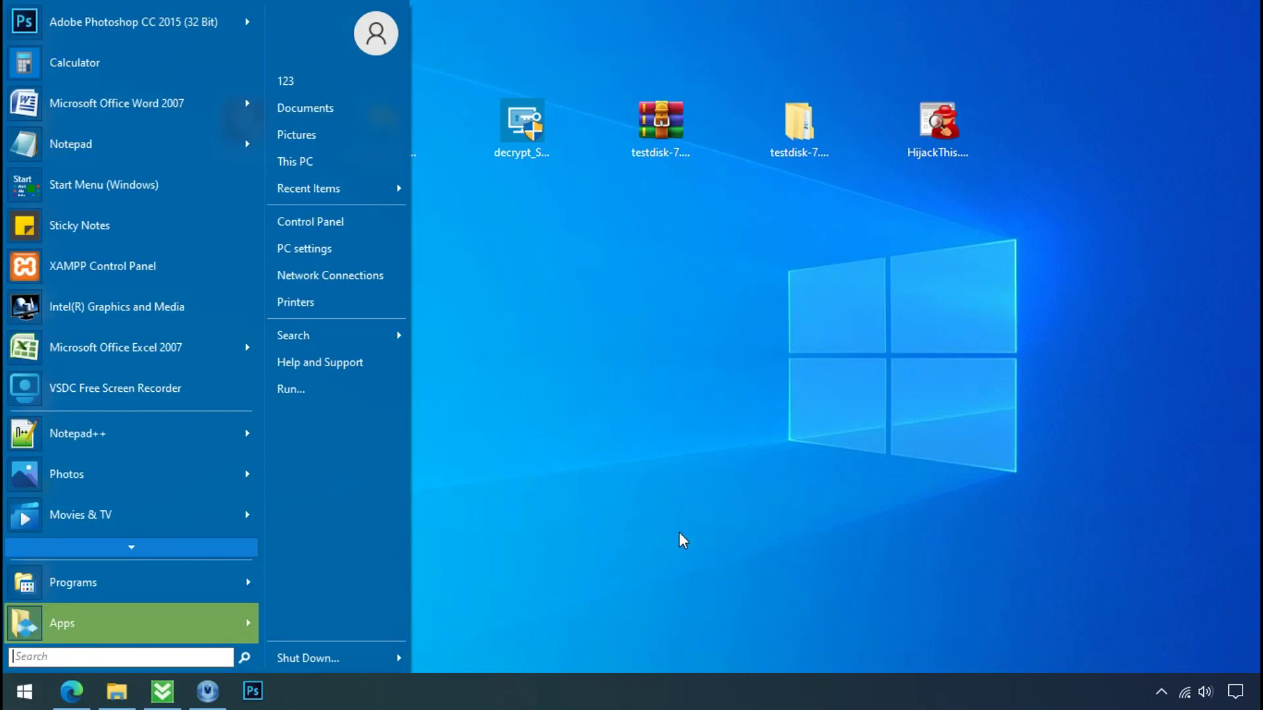
{"action": "type", "text": "%LOCAL"}
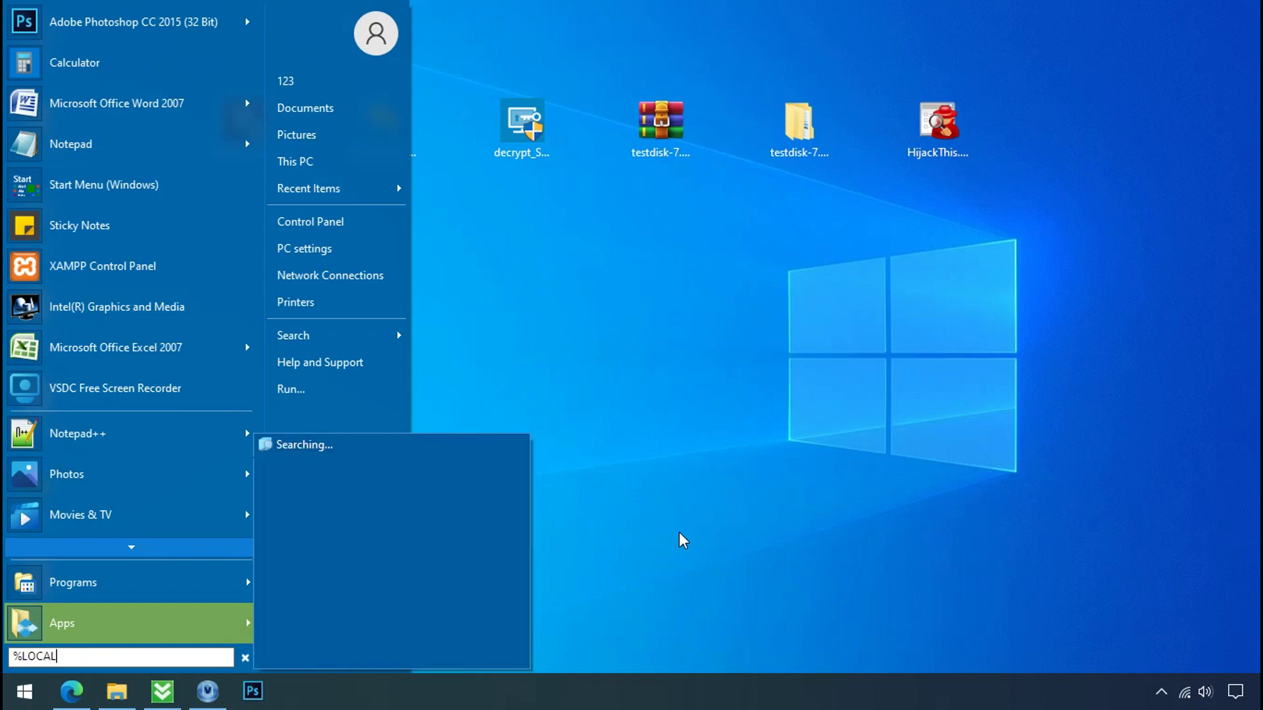
{"action": "type", "text": "APPDATA%"}
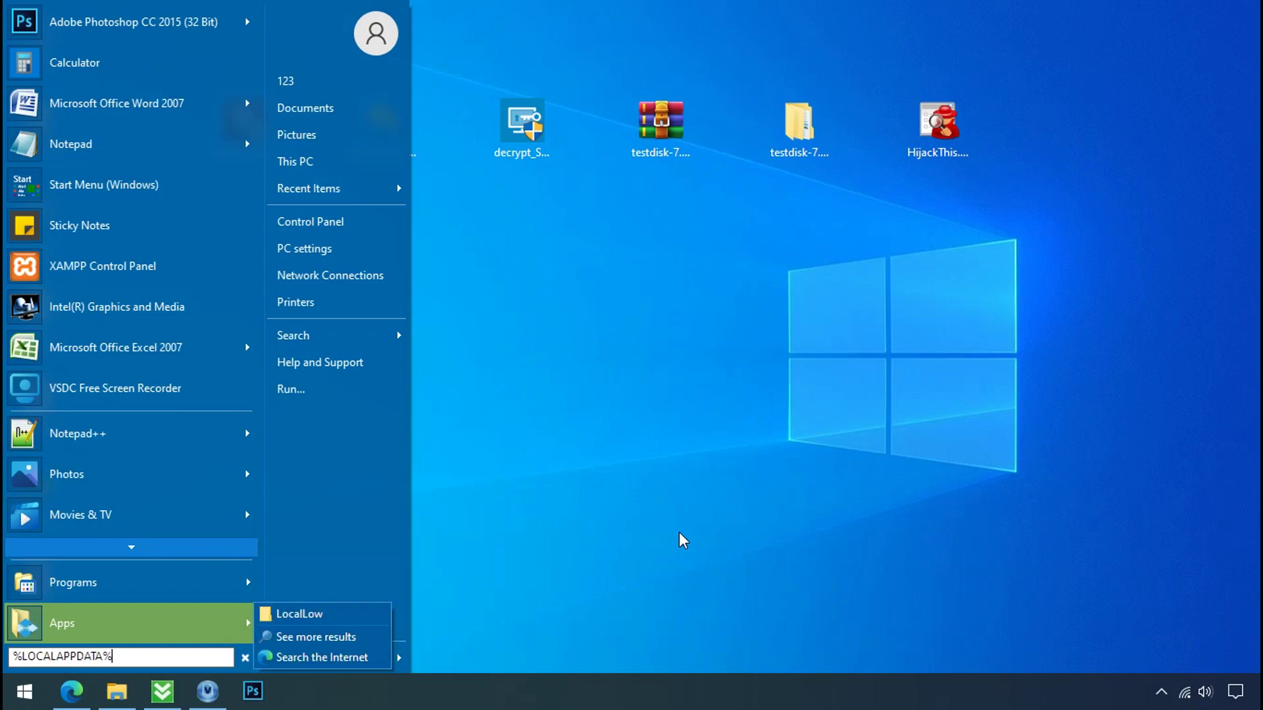
{"action": "key", "text": "Return"}
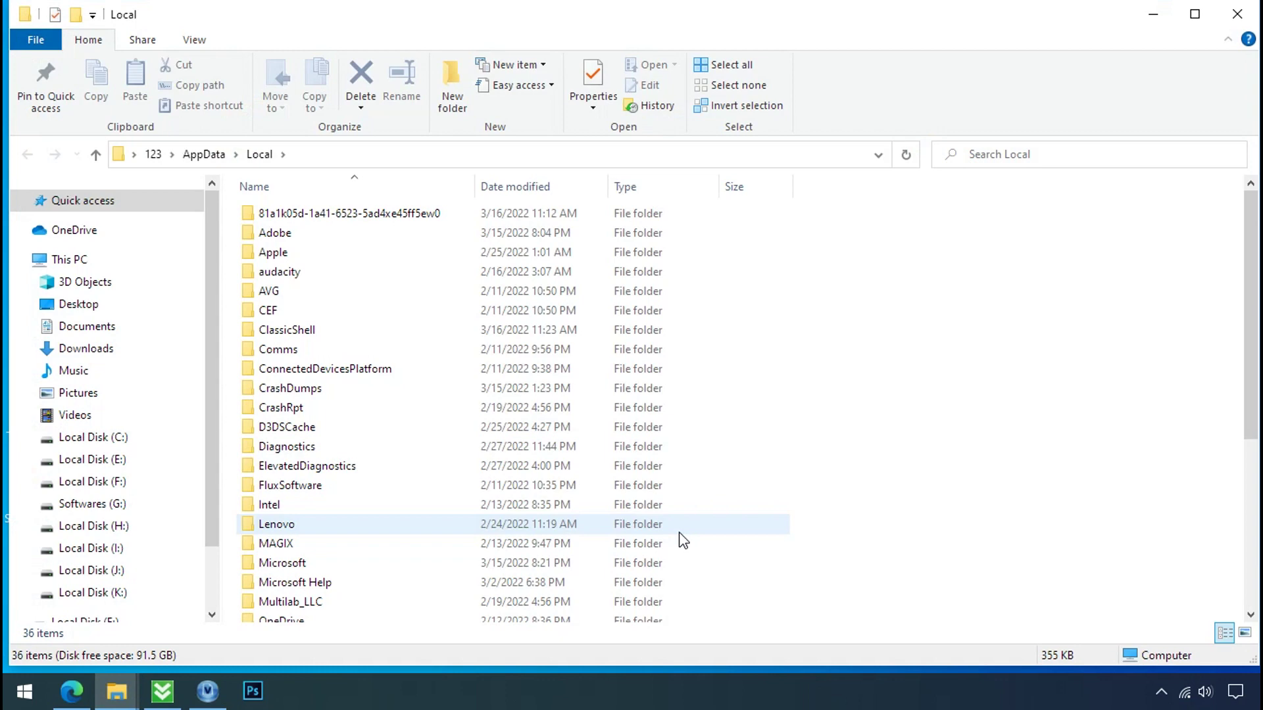
- Open the folder 81a1k05d-1a41-6523-5ad4xe45ff5ew0, try to delete D6E1.exe with several retries, and dismiss the folder window
{"action": "left_click", "coordinate": [763, 219]}
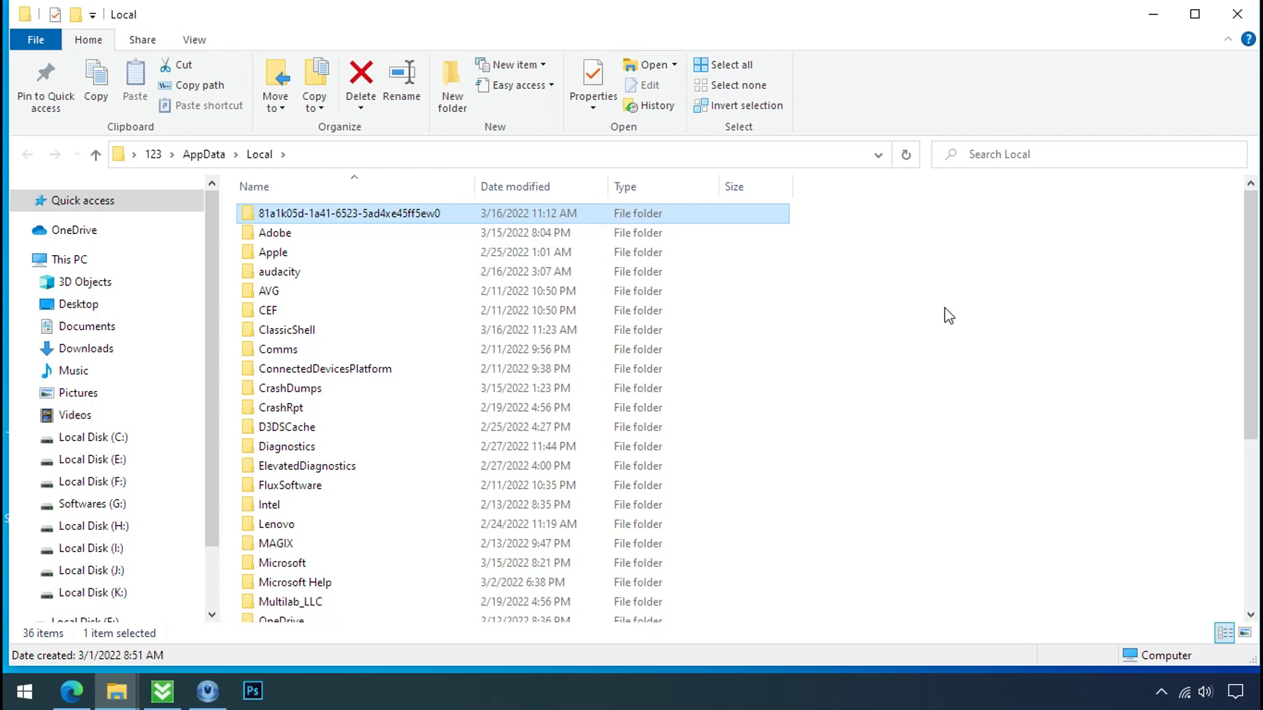
{"action": "double_click", "coordinate": [344, 215]}
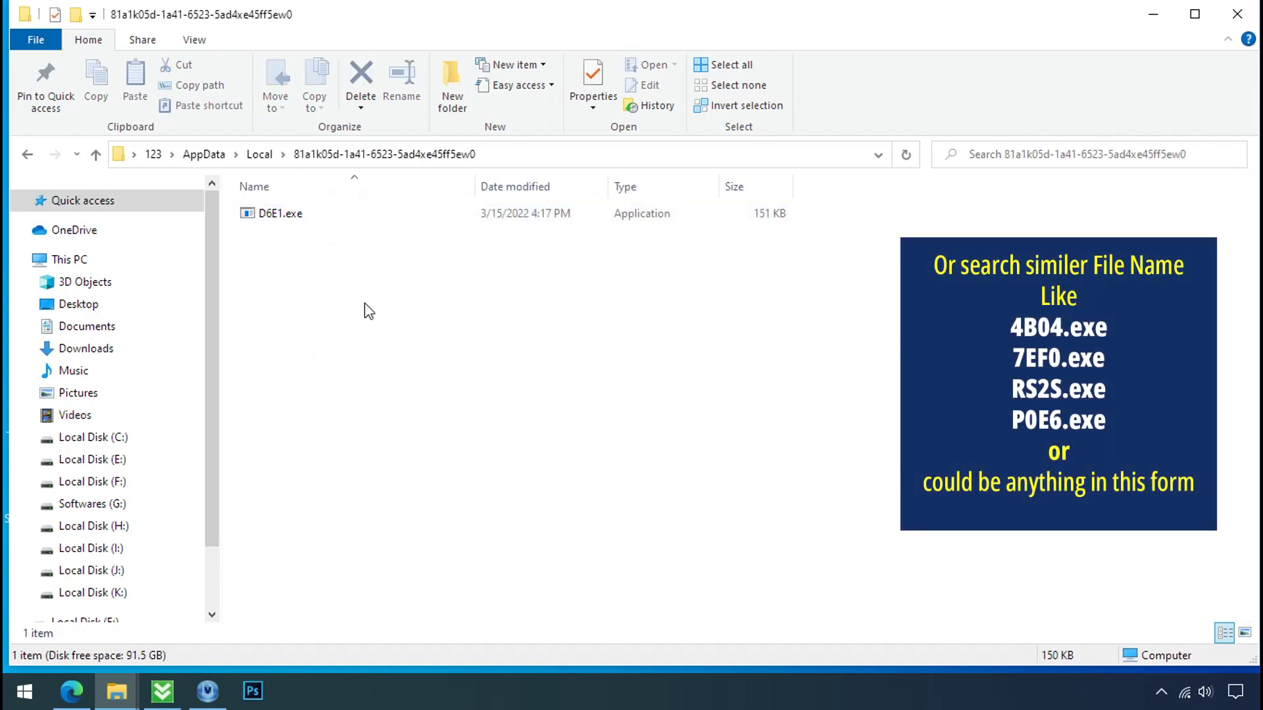
{"action": "left_click", "coordinate": [247, 220]}
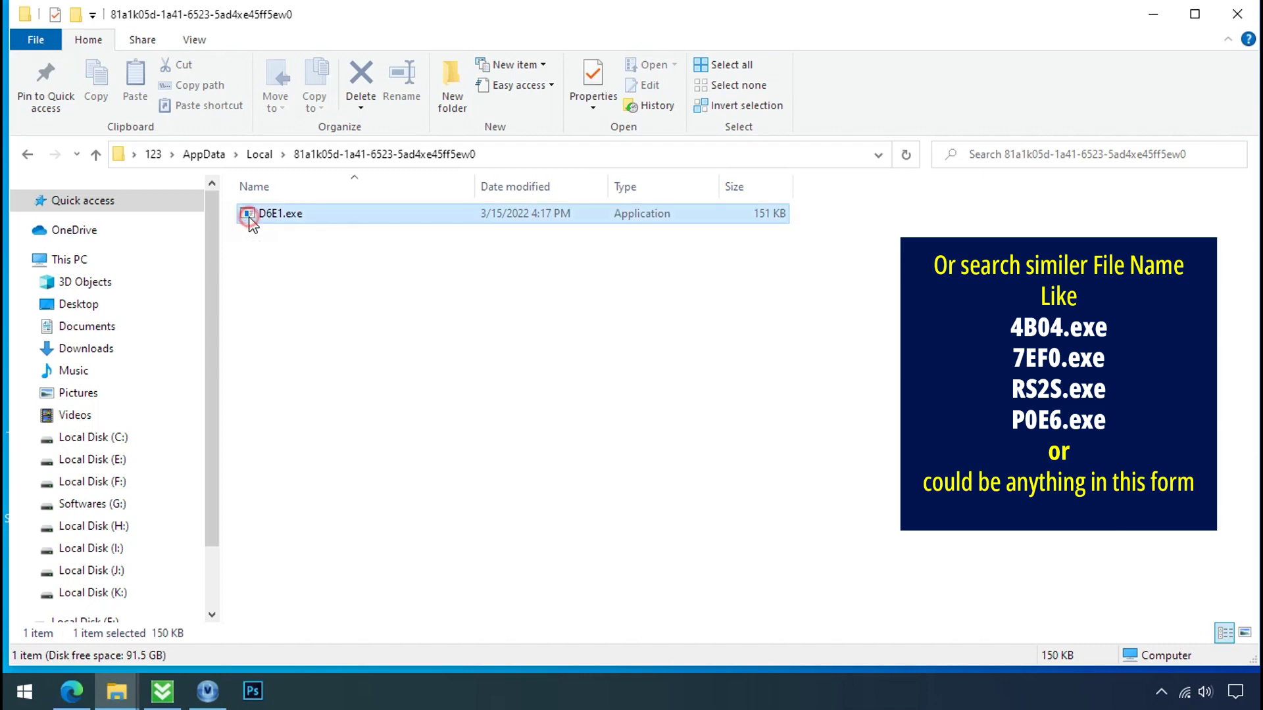
{"action": "right_click", "coordinate": [281, 217]}
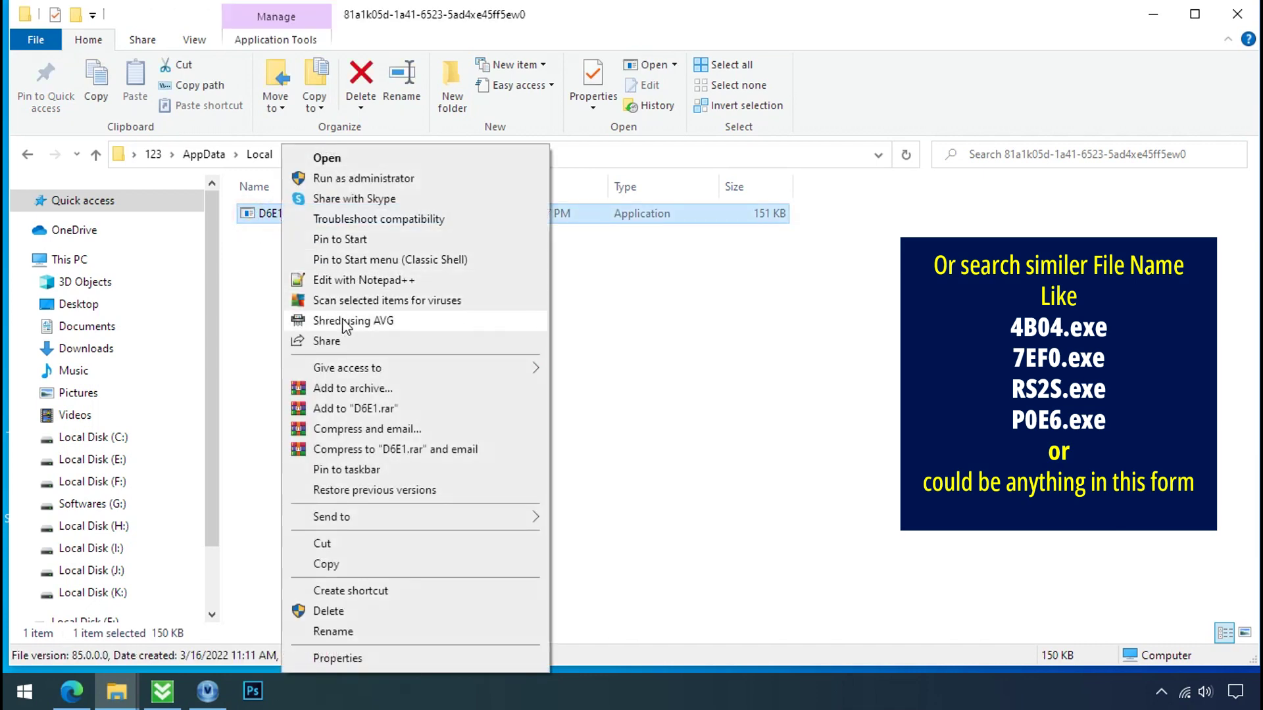
{"action": "left_click", "coordinate": [394, 611]}
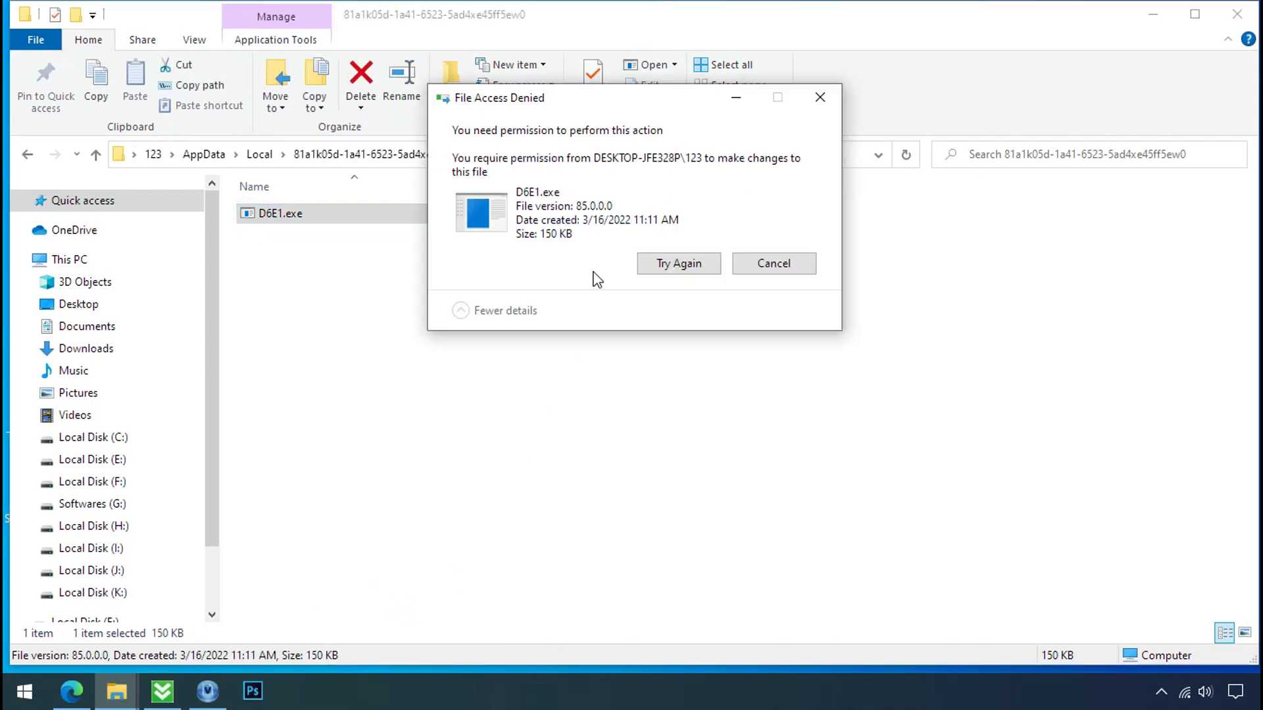
{"action": "left_click", "coordinate": [674, 264]}
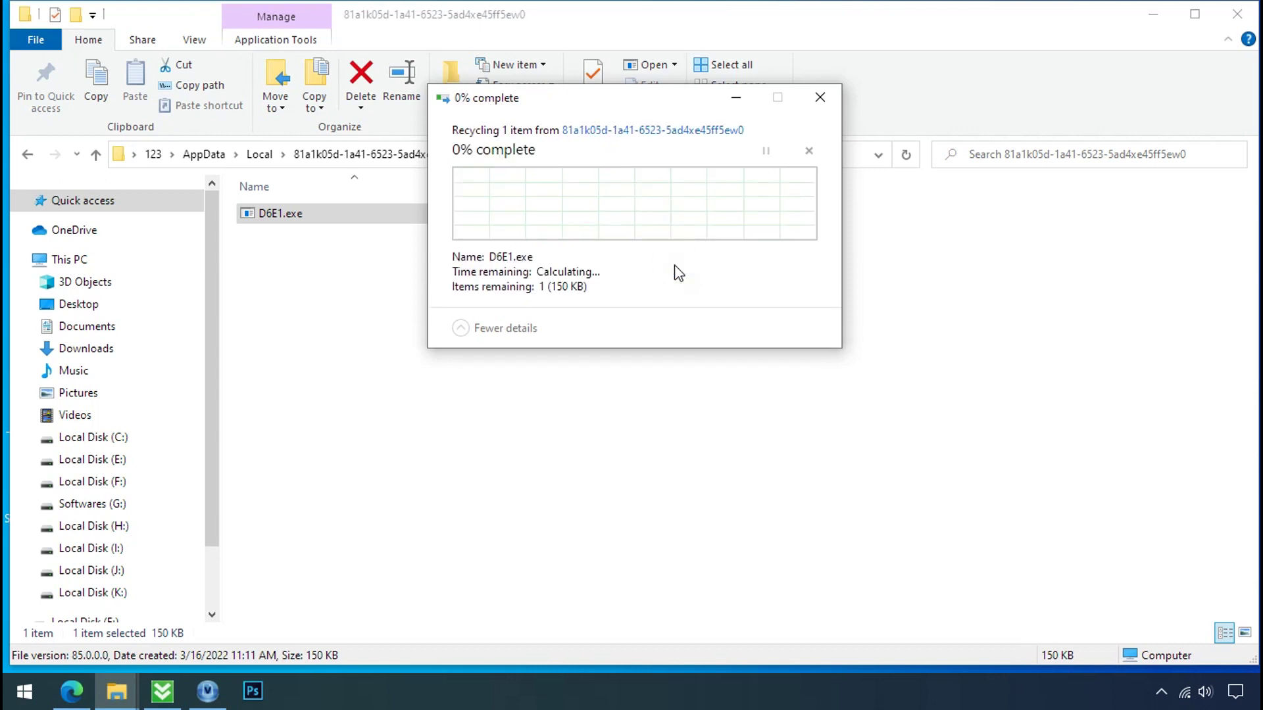
{"action": "left_click", "coordinate": [677, 267]}
{"action": "left_click", "coordinate": [674, 266]}
{"action": "left_click", "coordinate": [819, 98]}
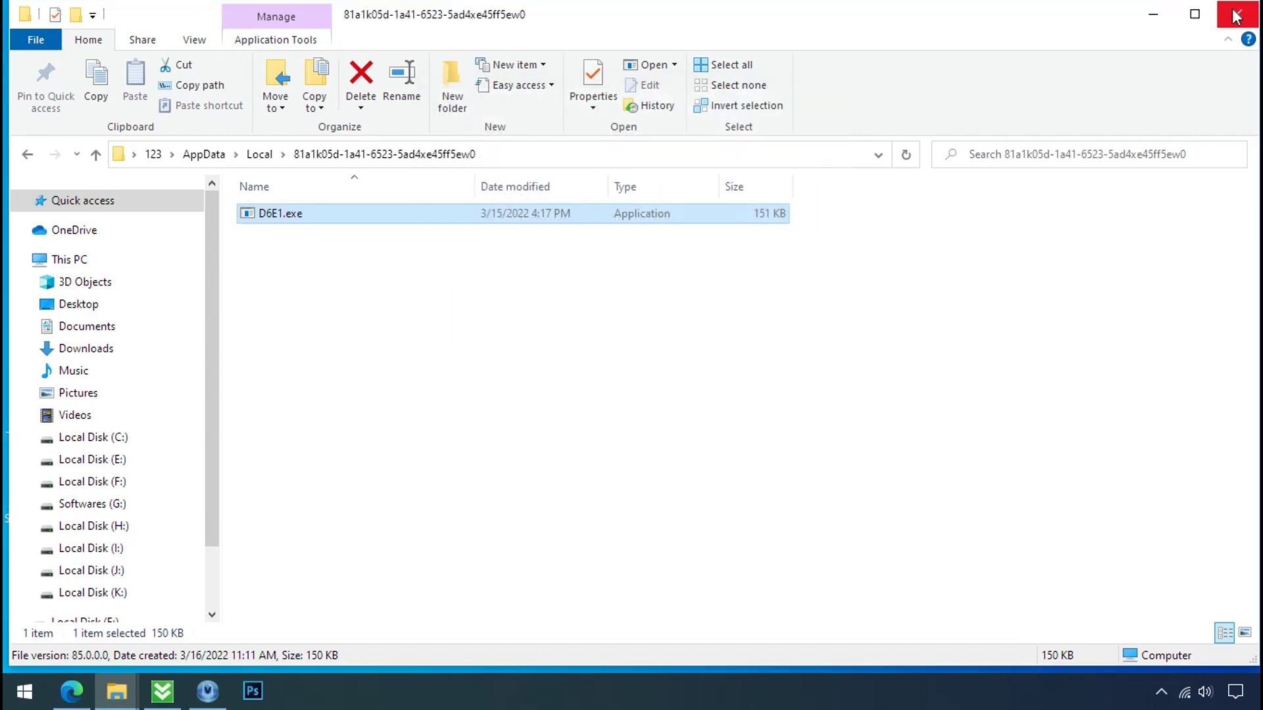
{"action": "left_click", "coordinate": [1237, 14]}
- Open Task Manager and locate the two D6E1.exe (32 bit) entries among the running processes
{"action": "right_click", "coordinate": [955, 694]}
{"action": "left_click", "coordinate": [980, 595]}
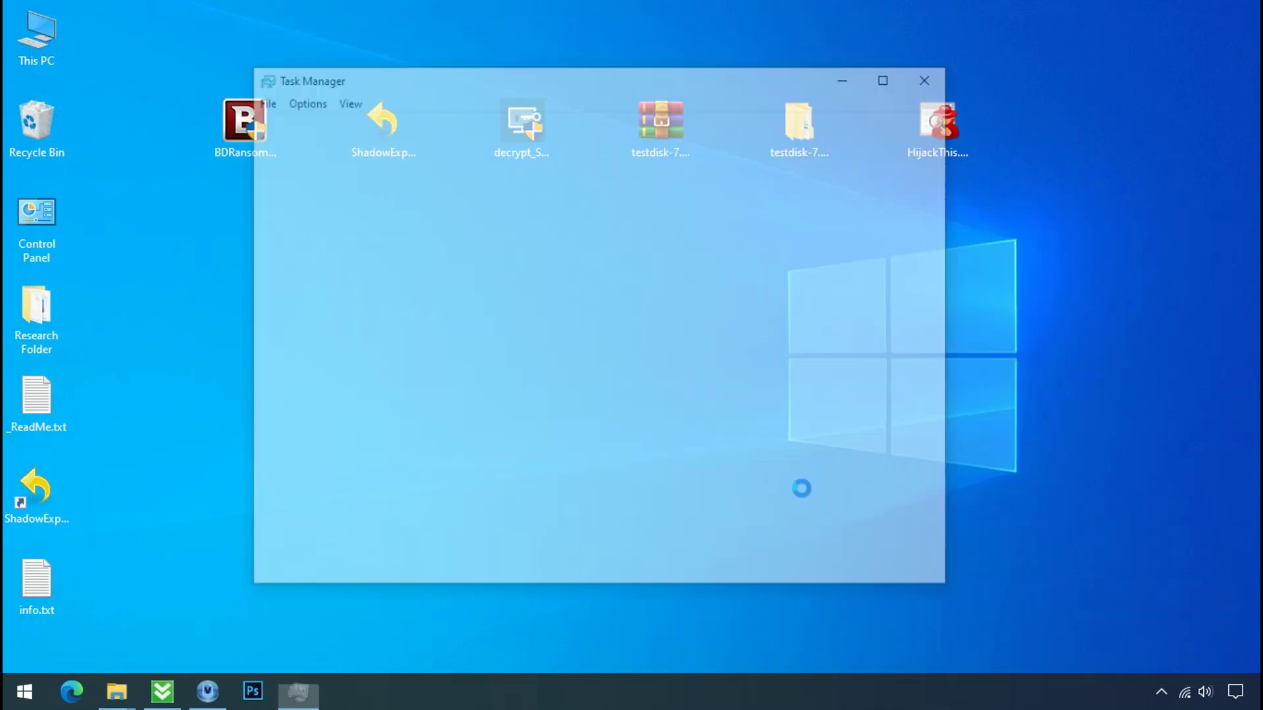
{"action": "left_click", "coordinate": [380, 231]}
{"action": "scroll", "coordinate": [385, 263], "scroll_direction": "down", "scroll_amount": 1}
{"action": "scroll", "coordinate": [385, 263], "scroll_direction": "down", "scroll_amount": 4}
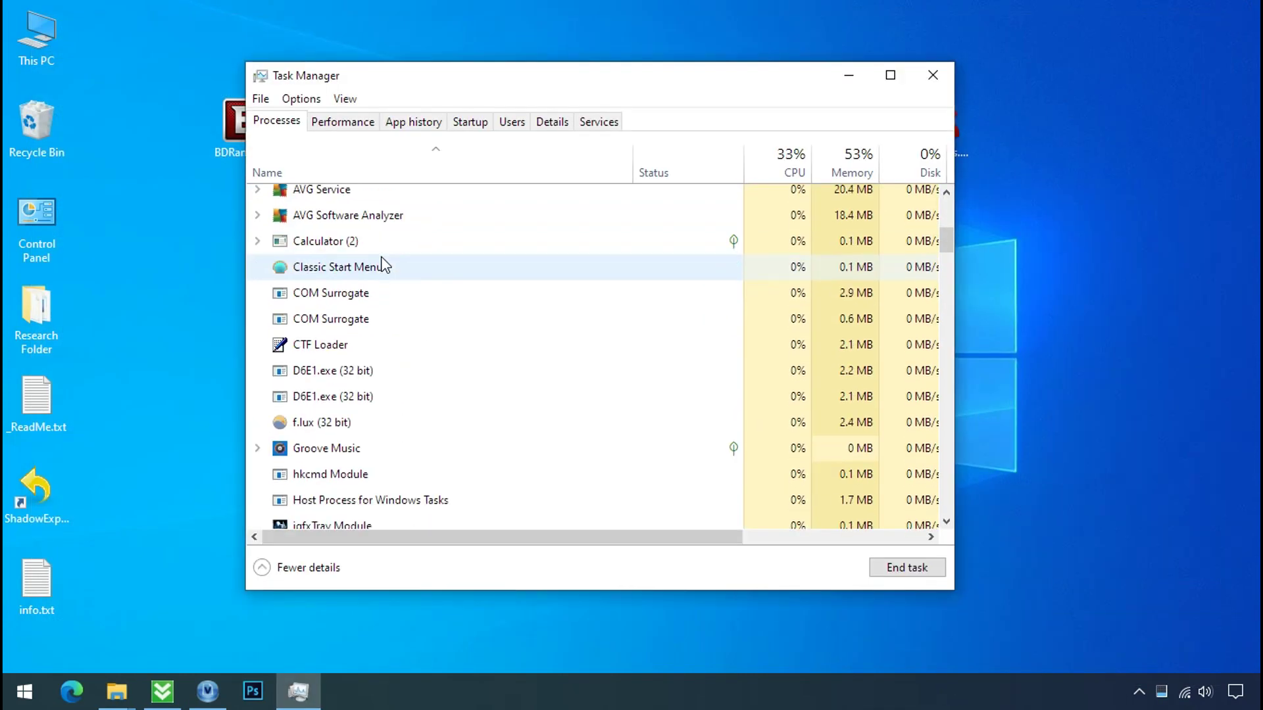
{"action": "left_click", "coordinate": [370, 289]}
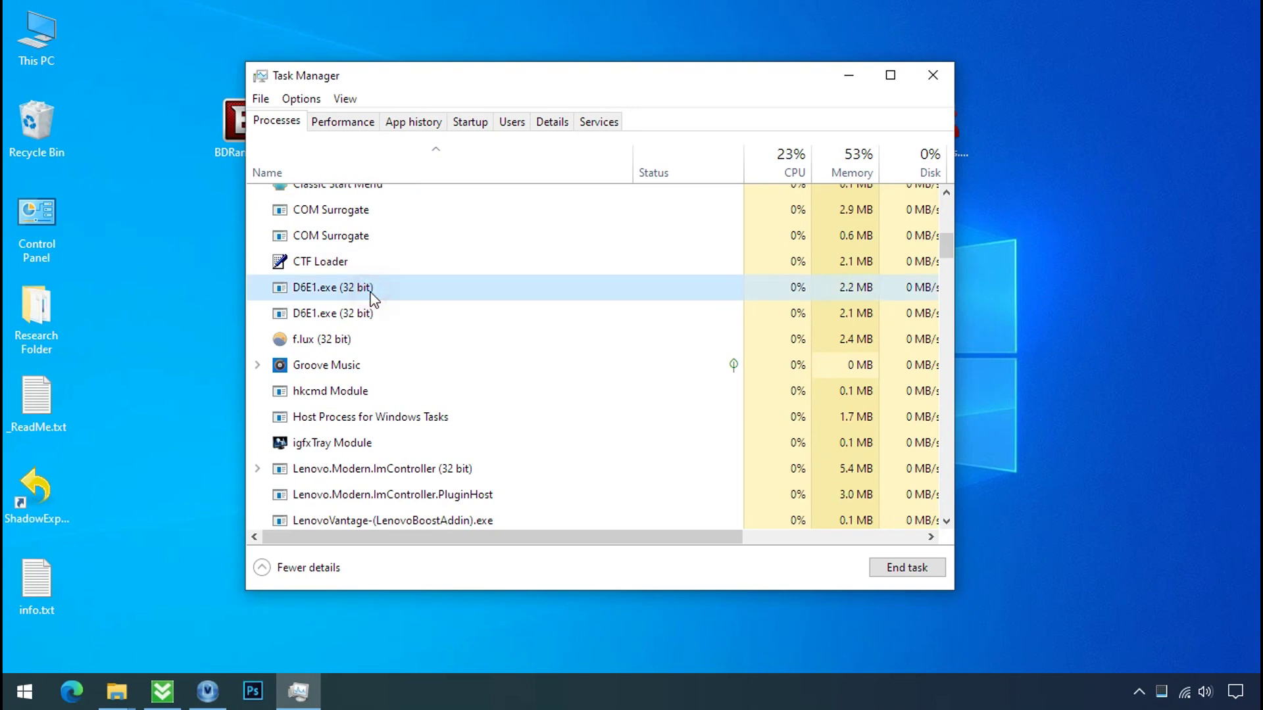
{"action": "left_click", "coordinate": [367, 317]}
{"action": "left_click", "coordinate": [437, 287]}
{"action": "left_click", "coordinate": [458, 313]}
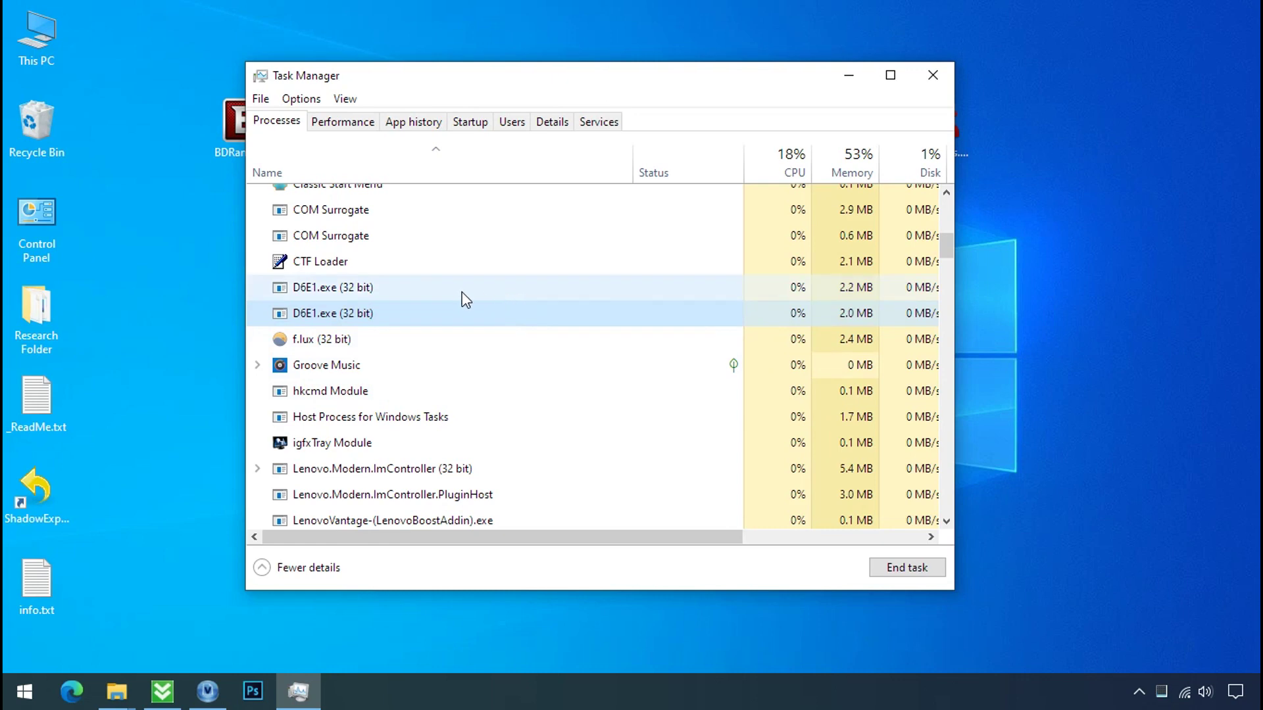
- Open the file location of each D6E1.exe process in turn, inspect the executable there, and minimize both folder windows
{"action": "left_click", "coordinate": [375, 289]}
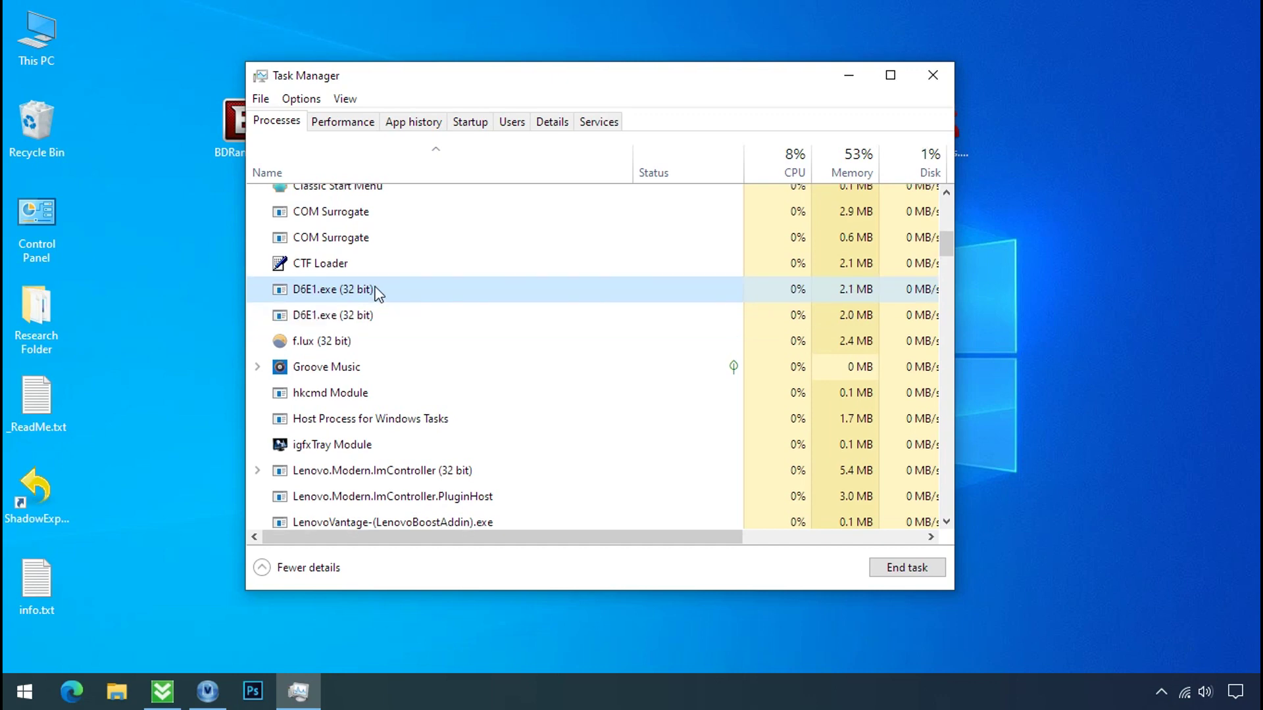
{"action": "right_click", "coordinate": [376, 288]}
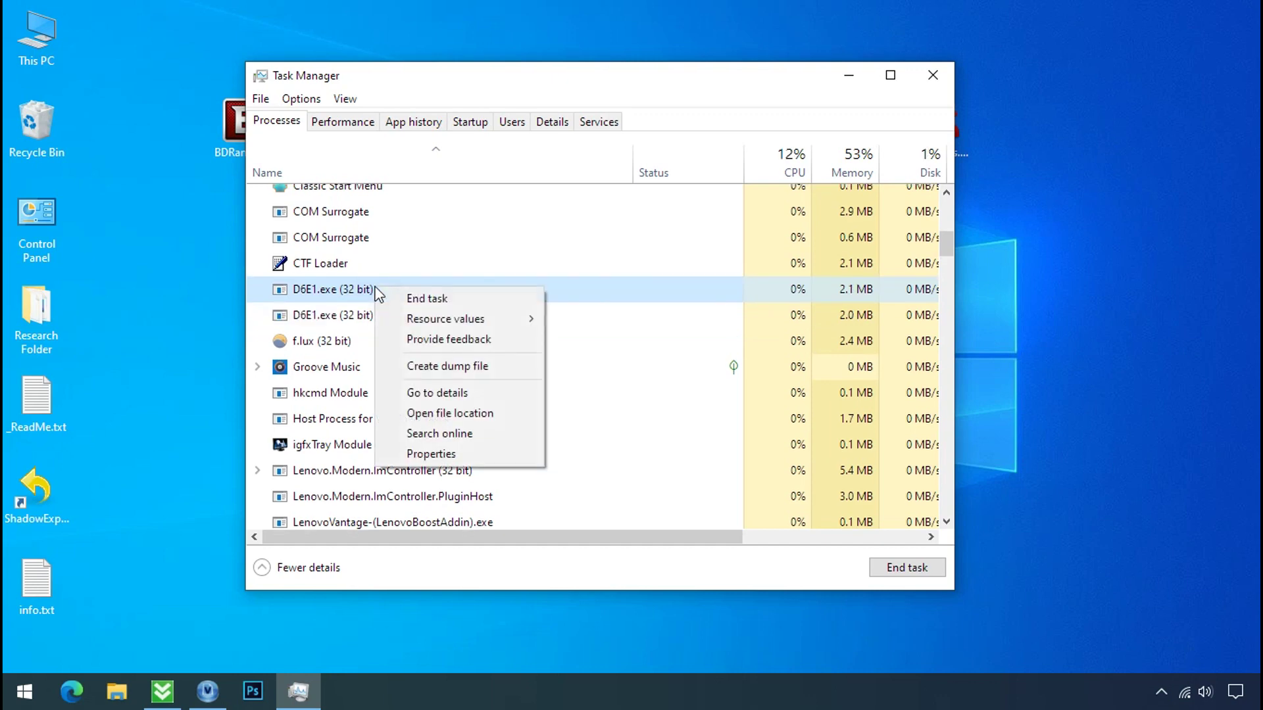
{"action": "left_click", "coordinate": [424, 415]}
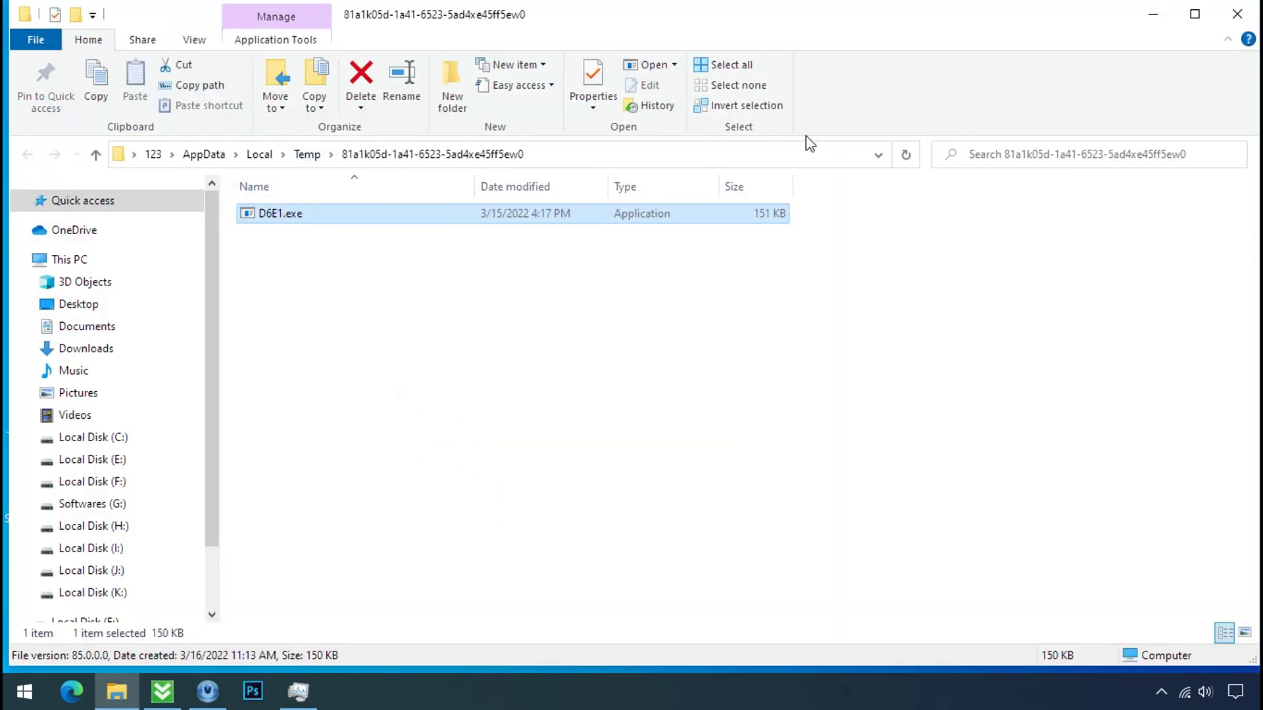
{"action": "left_click", "coordinate": [1154, 14]}
{"action": "right_click", "coordinate": [394, 341]}
{"action": "left_click", "coordinate": [465, 468]}
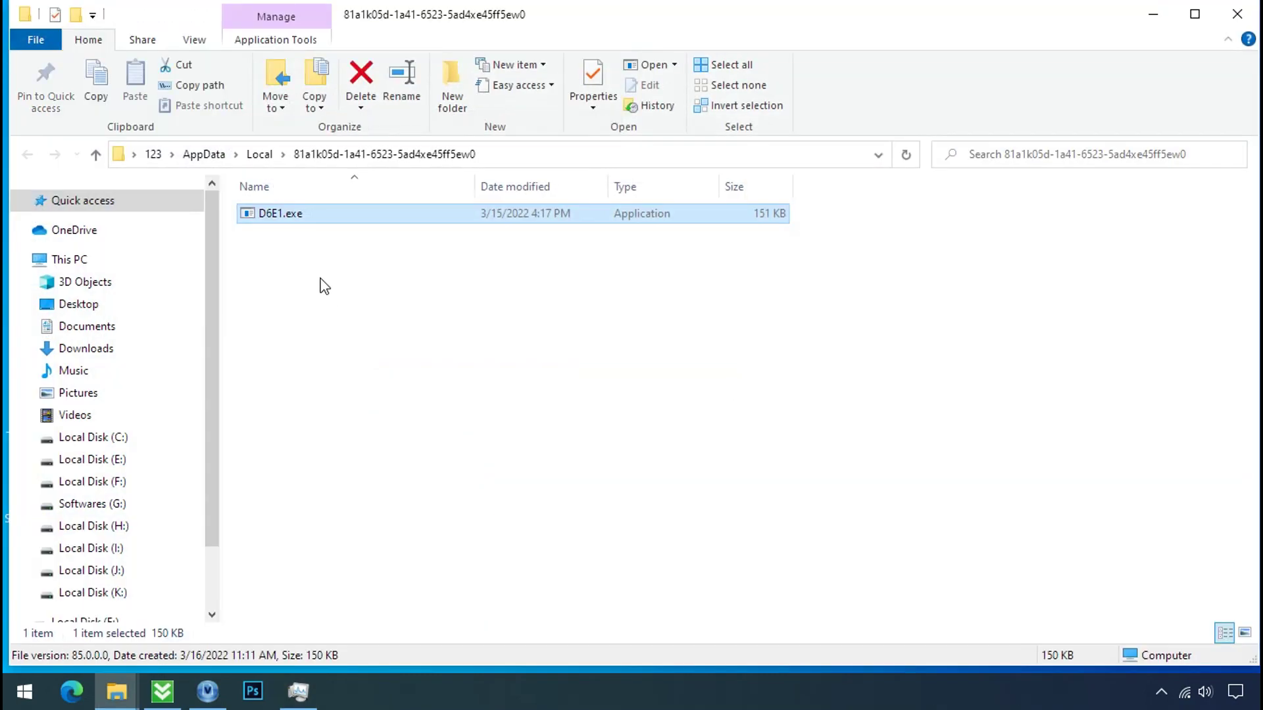
{"action": "left_click", "coordinate": [283, 244]}
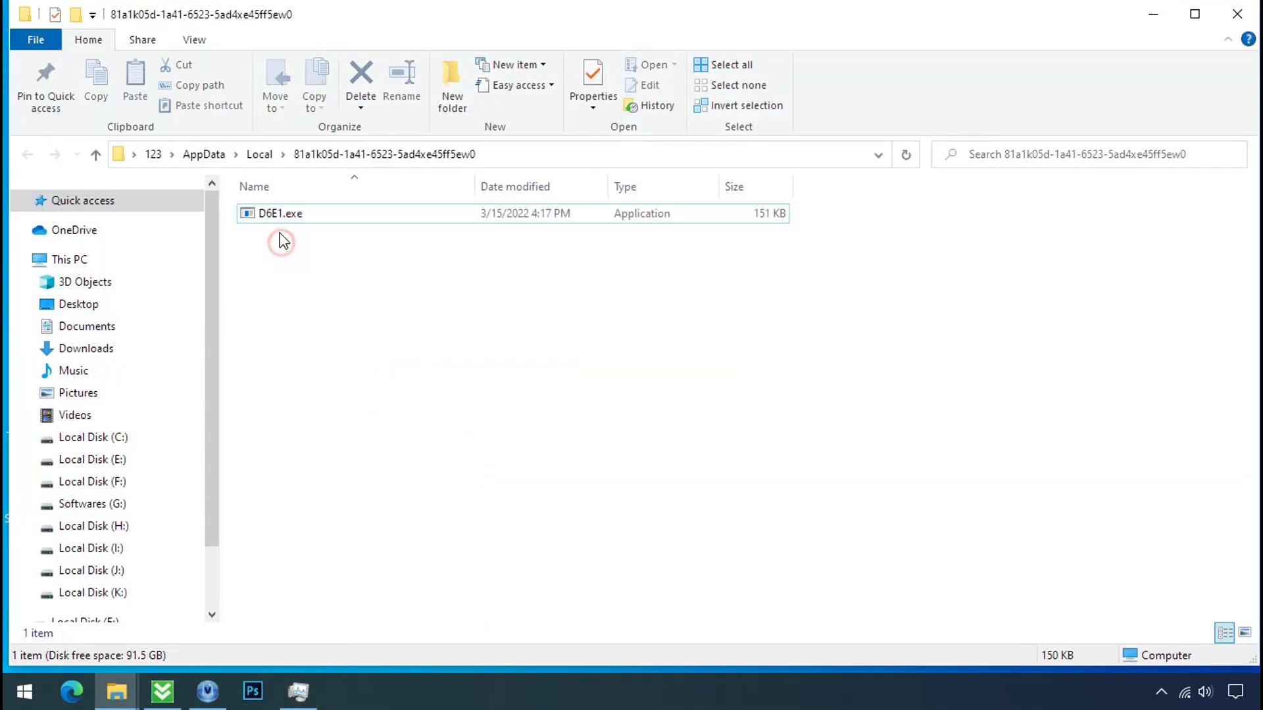
{"action": "left_click", "coordinate": [277, 218]}
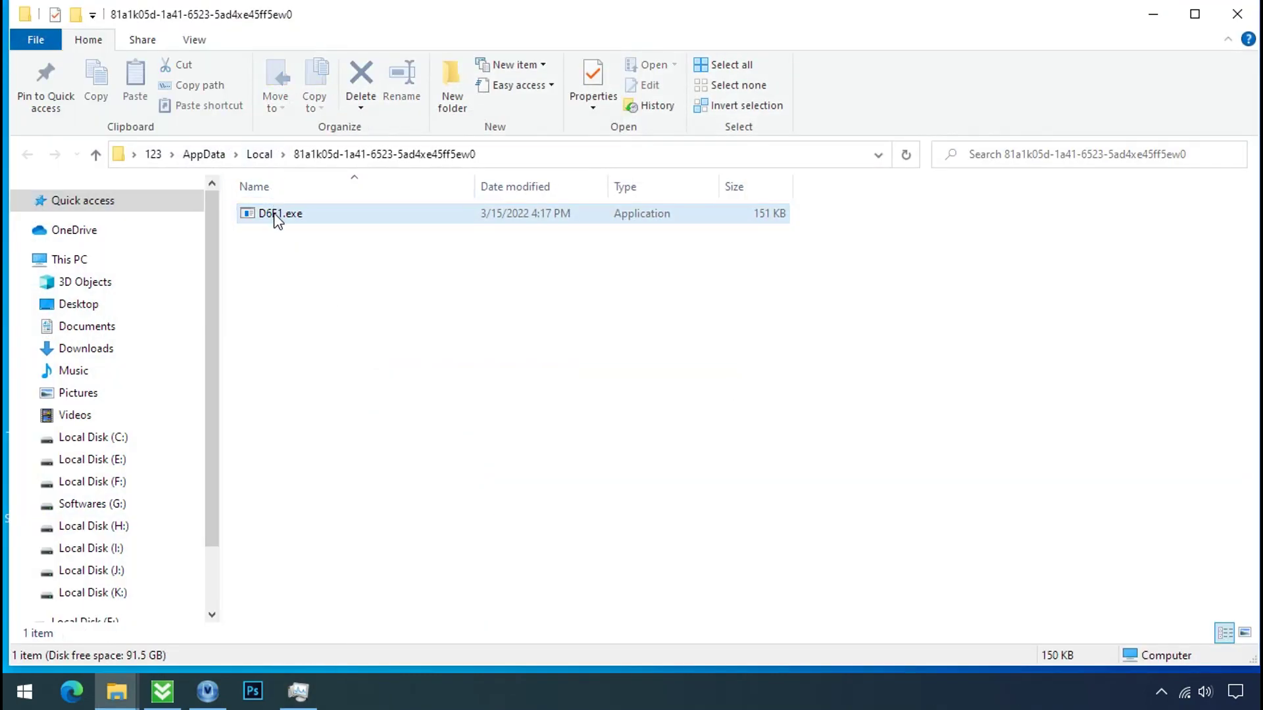
{"action": "left_click", "coordinate": [1153, 14]}
- End both running D6E1.exe (32 bit) processes
{"action": "left_click", "coordinate": [370, 318]}
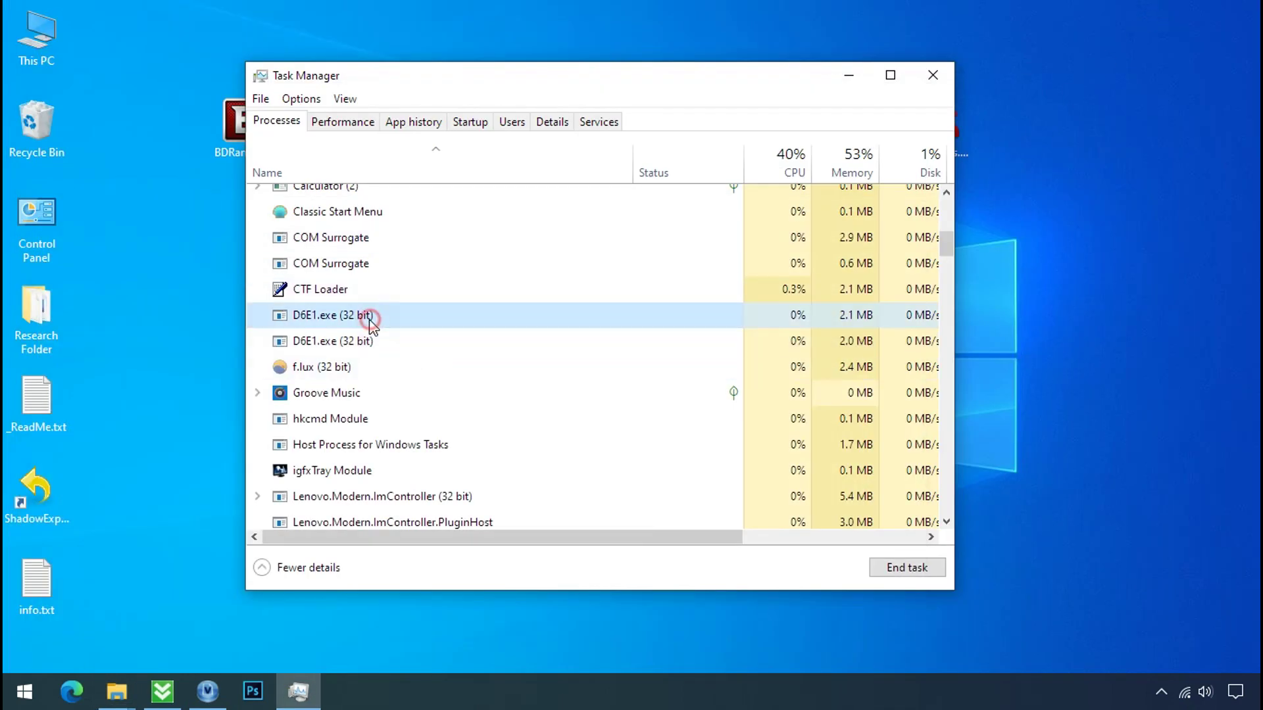
{"action": "right_click", "coordinate": [371, 319]}
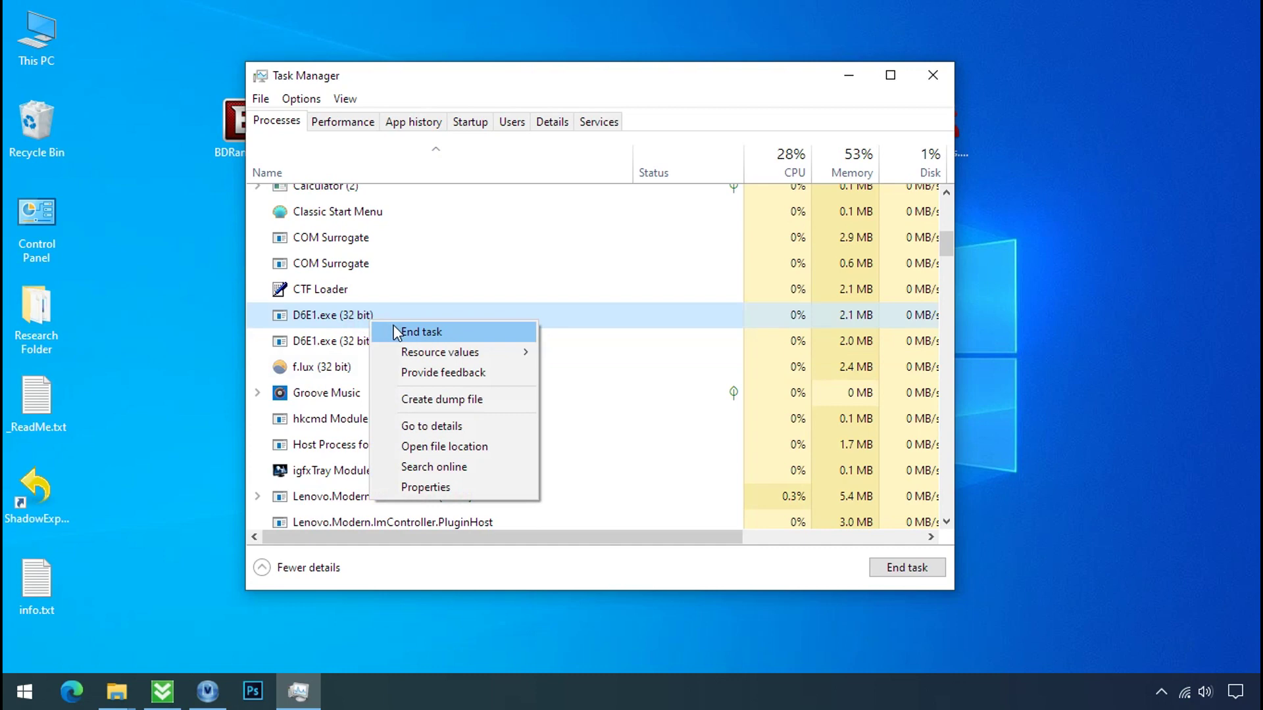
{"action": "left_click", "coordinate": [395, 331]}
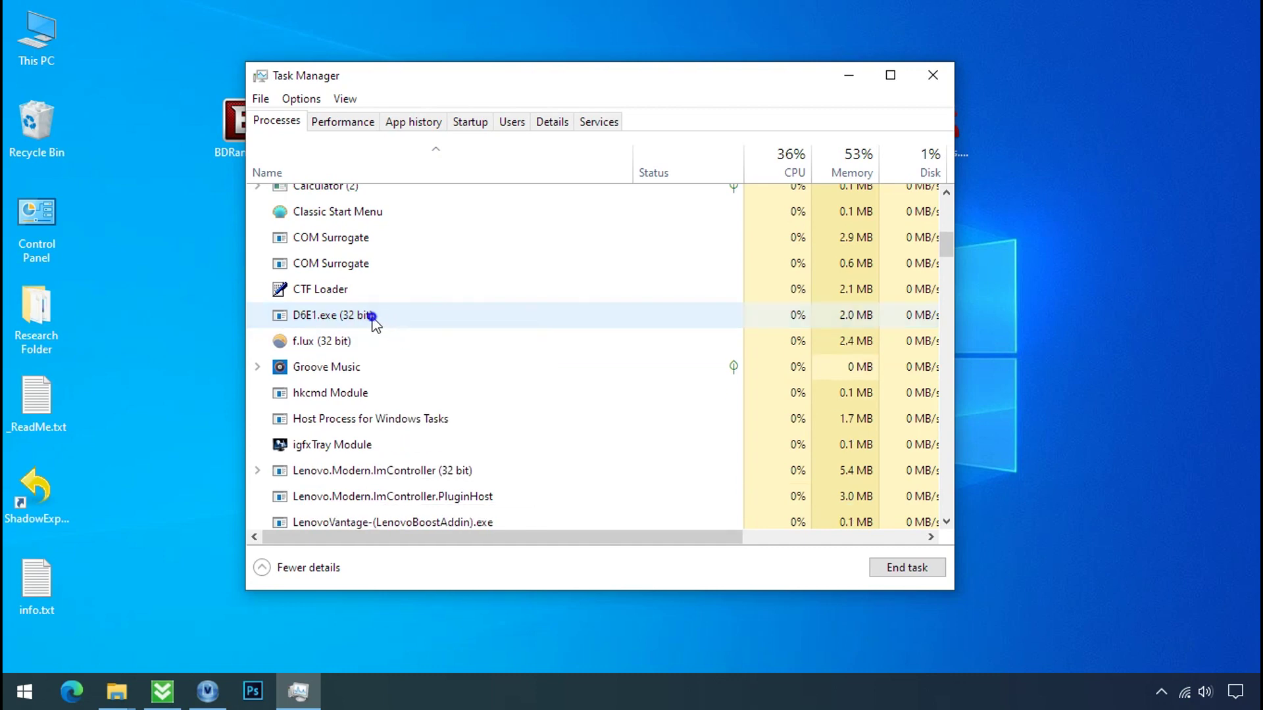
{"action": "right_click", "coordinate": [372, 318]}
{"action": "left_click", "coordinate": [395, 329]}
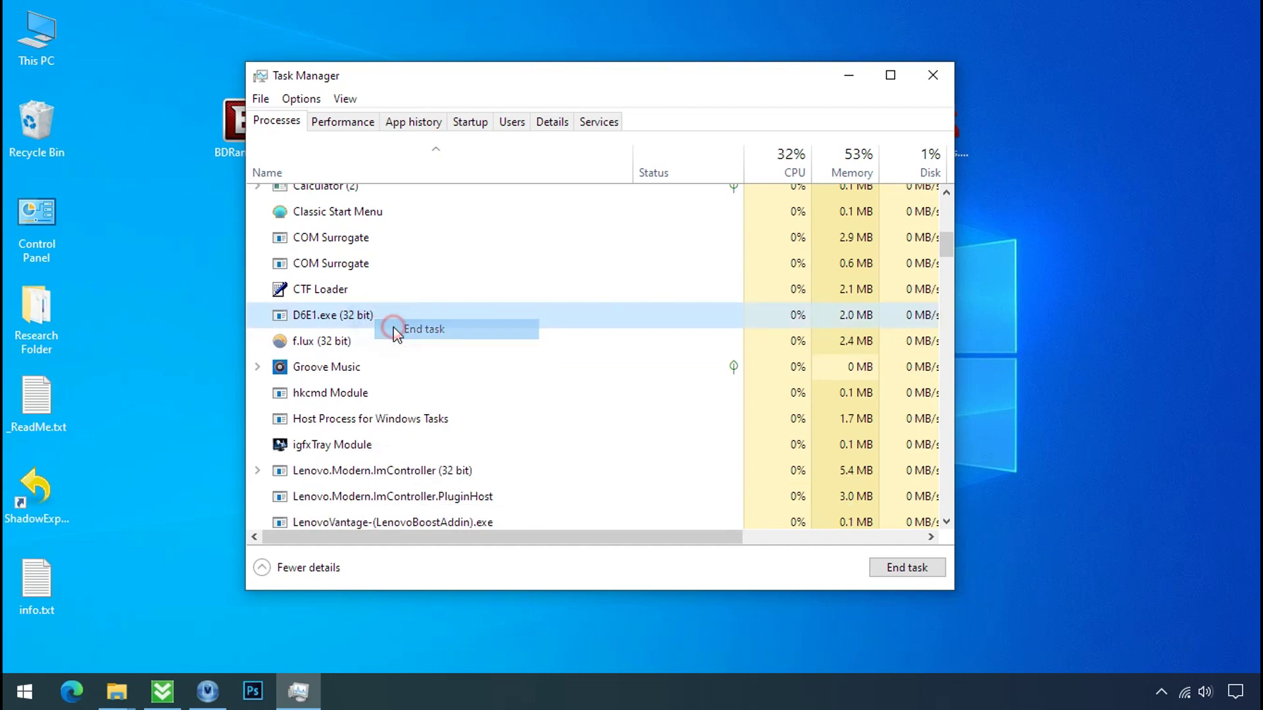
- Disable the D6E1.exe startup entry and close Task Manager
{"action": "left_click", "coordinate": [479, 123]}
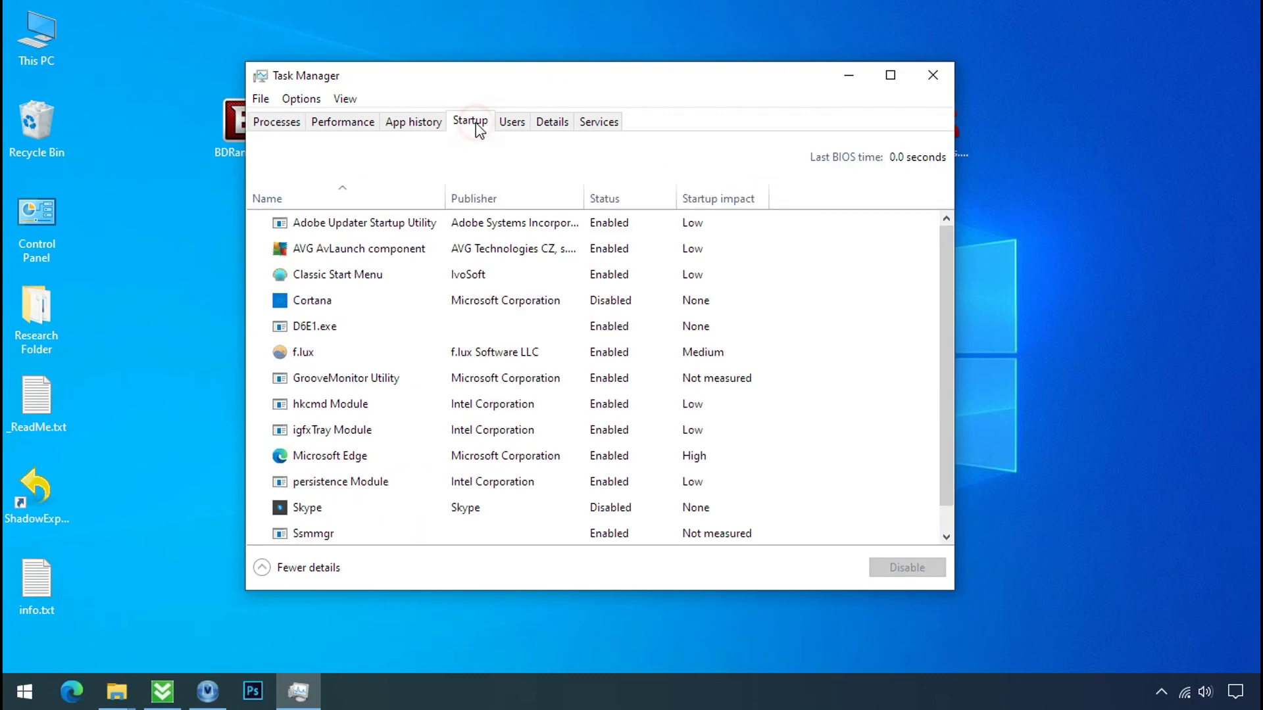
{"action": "left_click", "coordinate": [428, 323]}
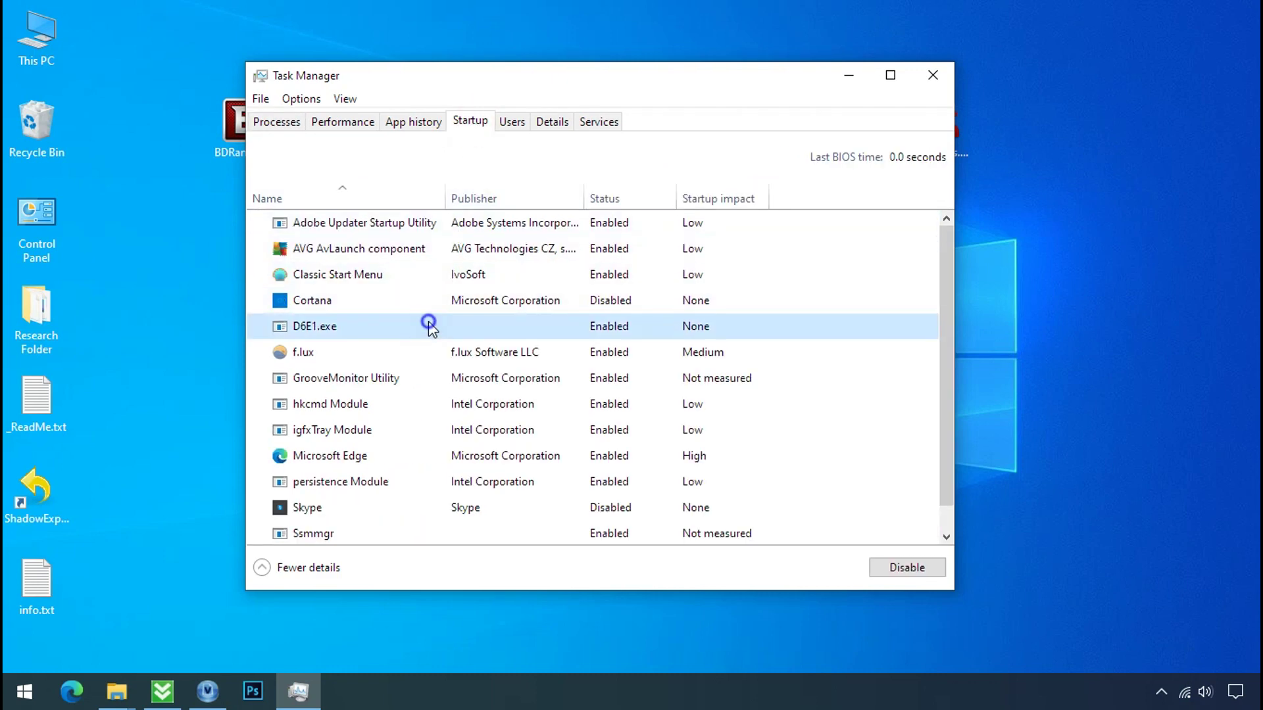
{"action": "right_click", "coordinate": [428, 322]}
{"action": "left_click", "coordinate": [454, 332]}
{"action": "left_click", "coordinate": [933, 75]}
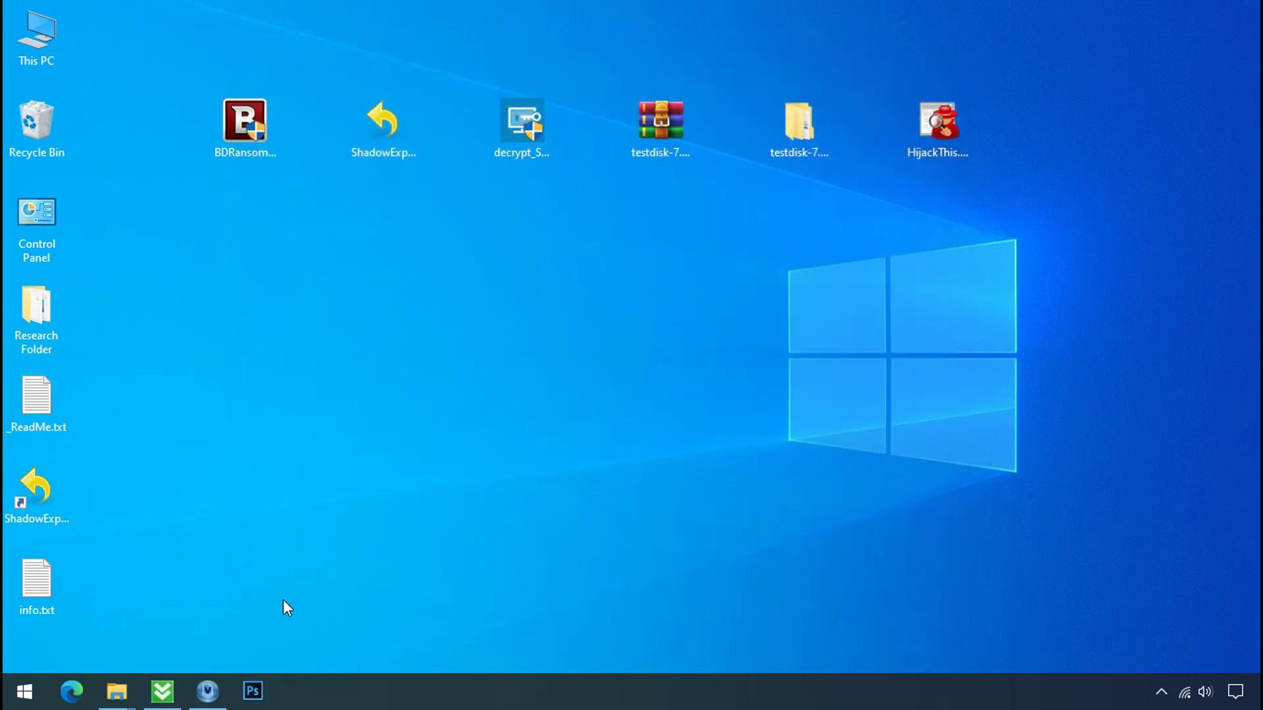
- Return to the 81a1k05d-1a41-6523-5ad4xe45ff5ew0 folder in Local, try again to delete D6E1.exe, and dismiss the deletion dialog
{"action": "mouse_move", "coordinate": [116, 694]}
{"action": "left_click", "coordinate": [139, 642]}
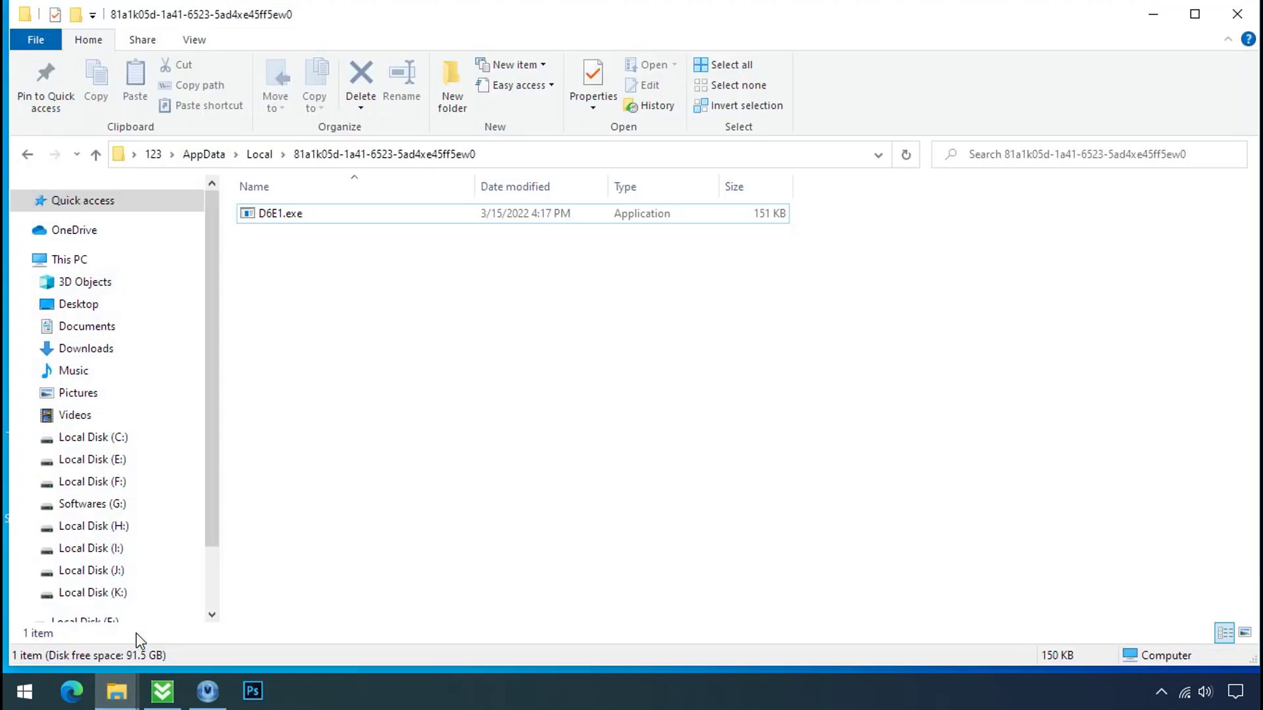
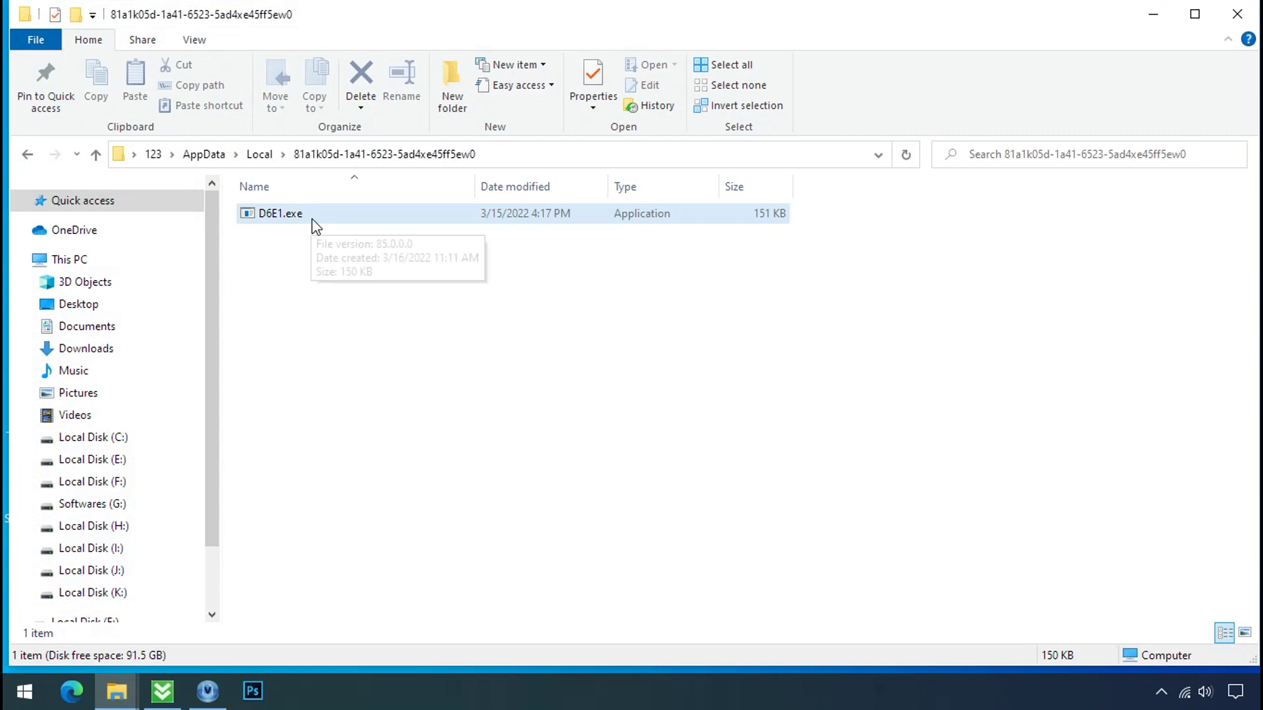
{"action": "left_click", "coordinate": [356, 226]}
{"action": "right_click", "coordinate": [358, 226]}
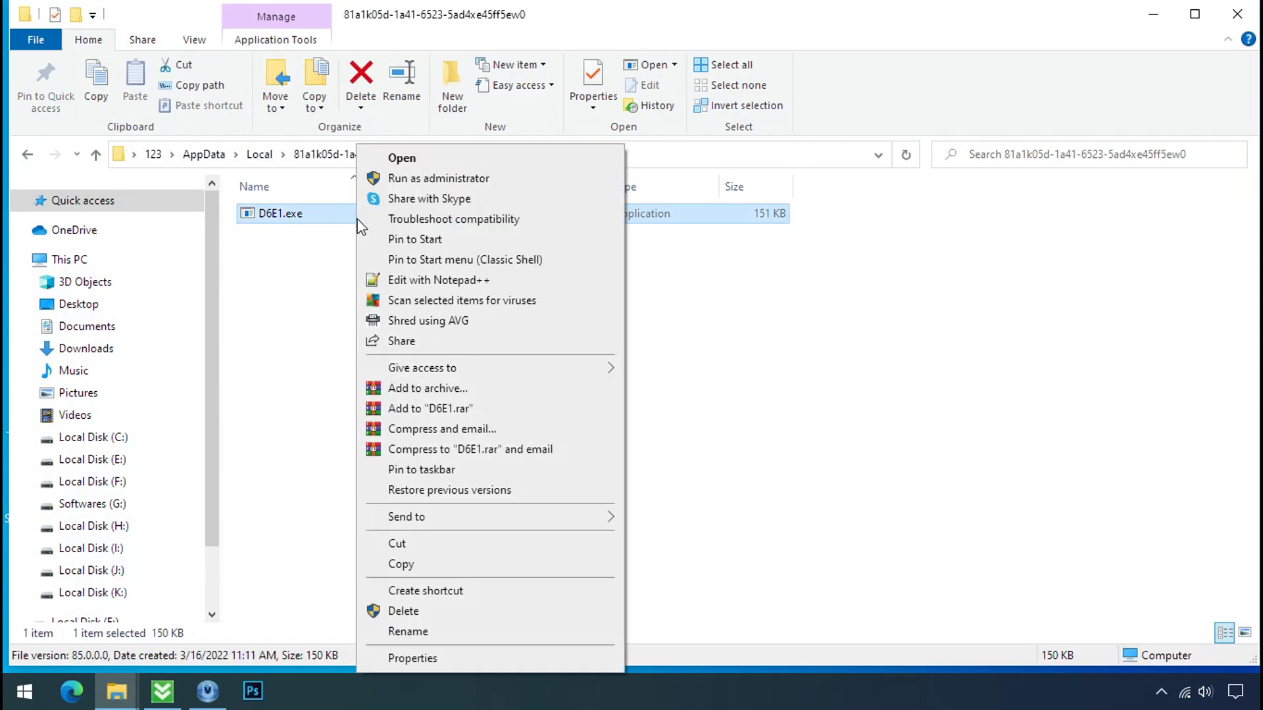
{"action": "left_click", "coordinate": [402, 611]}
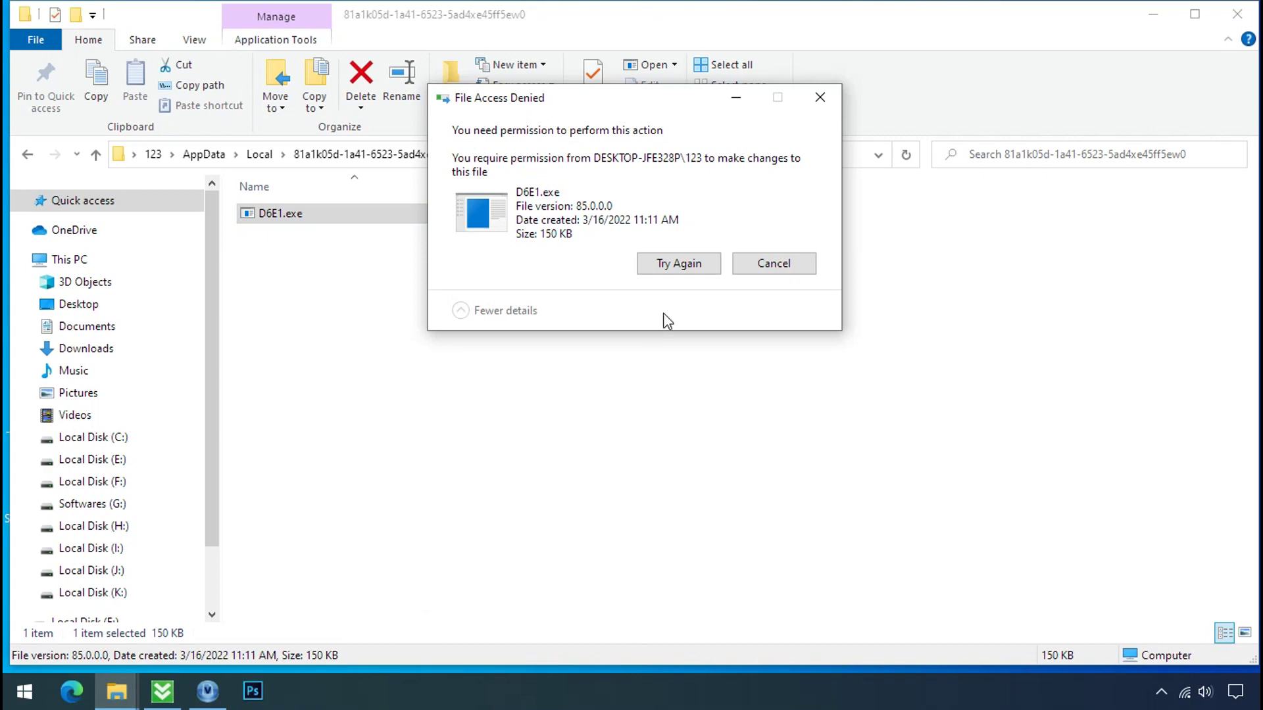
{"action": "left_click", "coordinate": [681, 266]}
{"action": "left_click", "coordinate": [683, 270]}
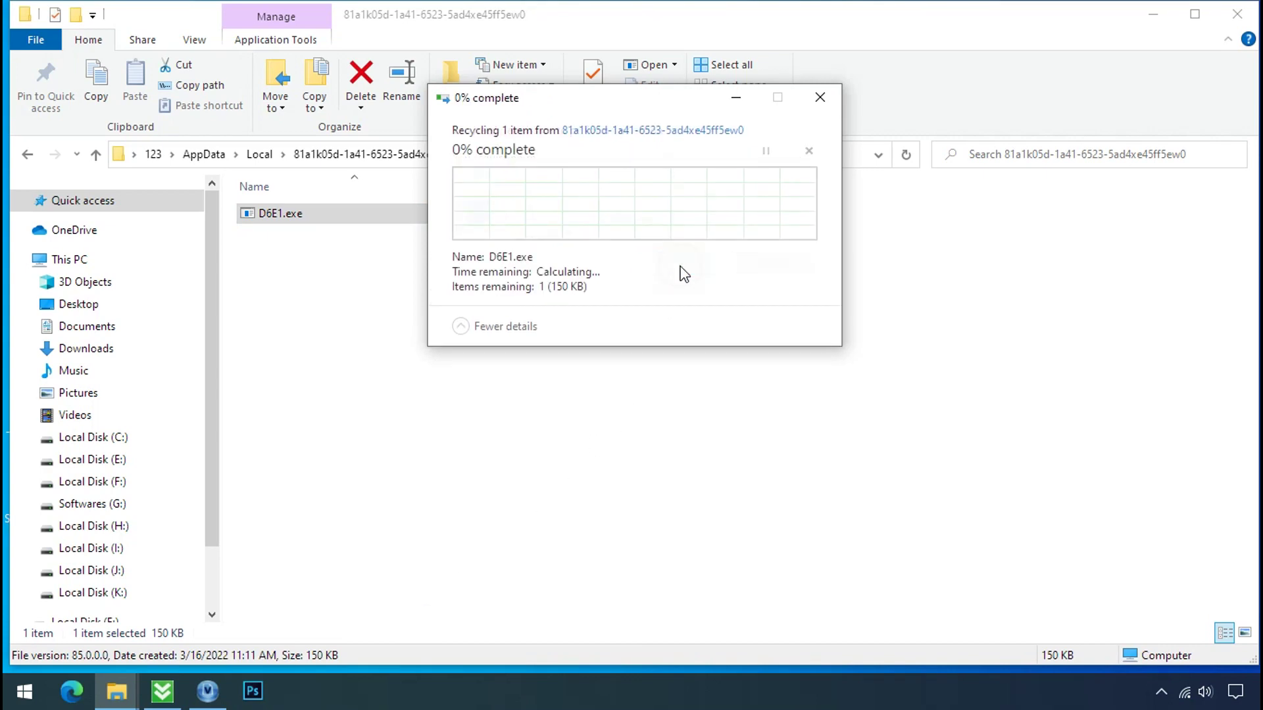
{"action": "left_click", "coordinate": [819, 104]}
- Open the advanced security settings of D6E1.exe and disable inheritance, converting the inherited permissions into explicit permissions
{"action": "right_click", "coordinate": [485, 219]}
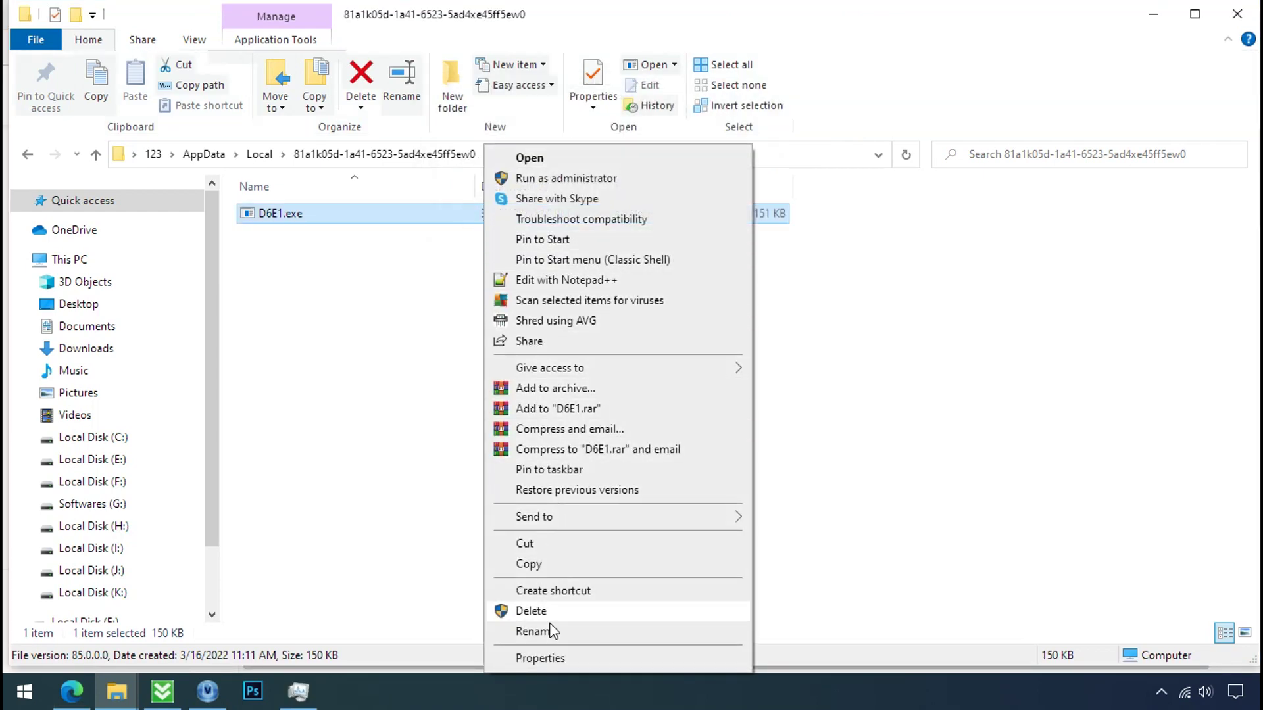
{"action": "left_click", "coordinate": [541, 659]}
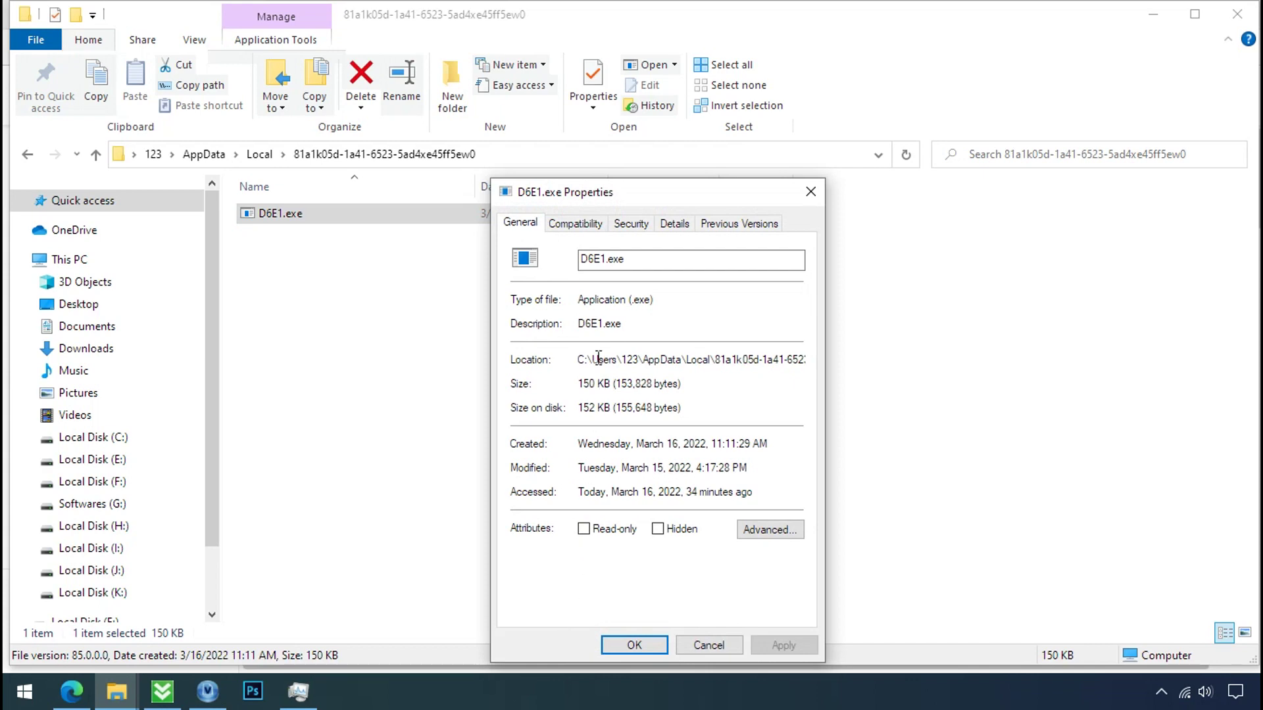
{"action": "left_click", "coordinate": [630, 224]}
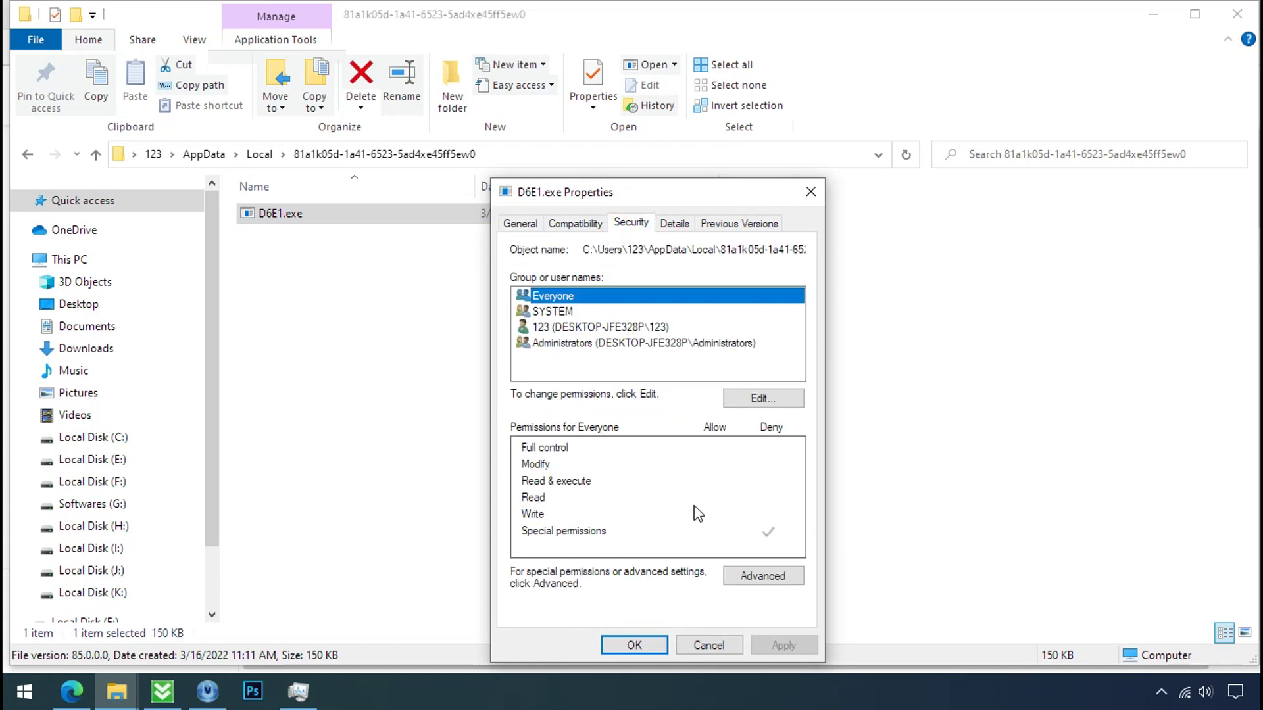
{"action": "left_click", "coordinate": [753, 587]}
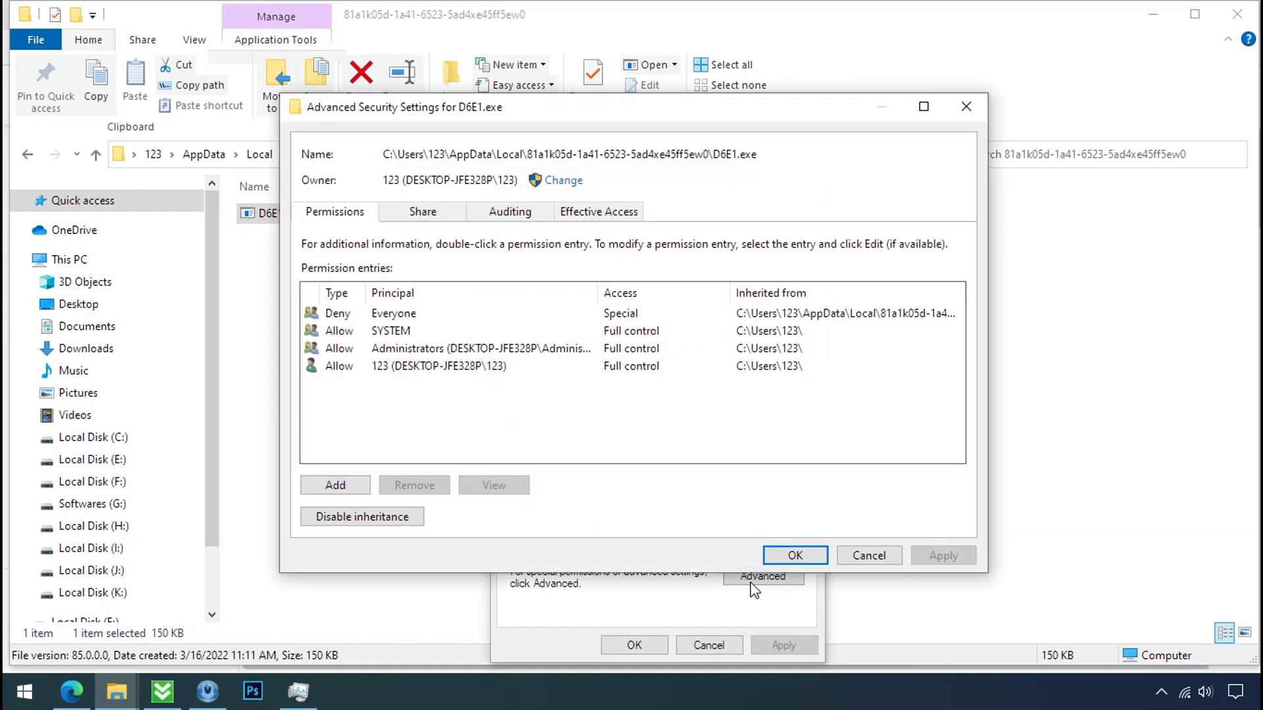
{"action": "left_click", "coordinate": [409, 314]}
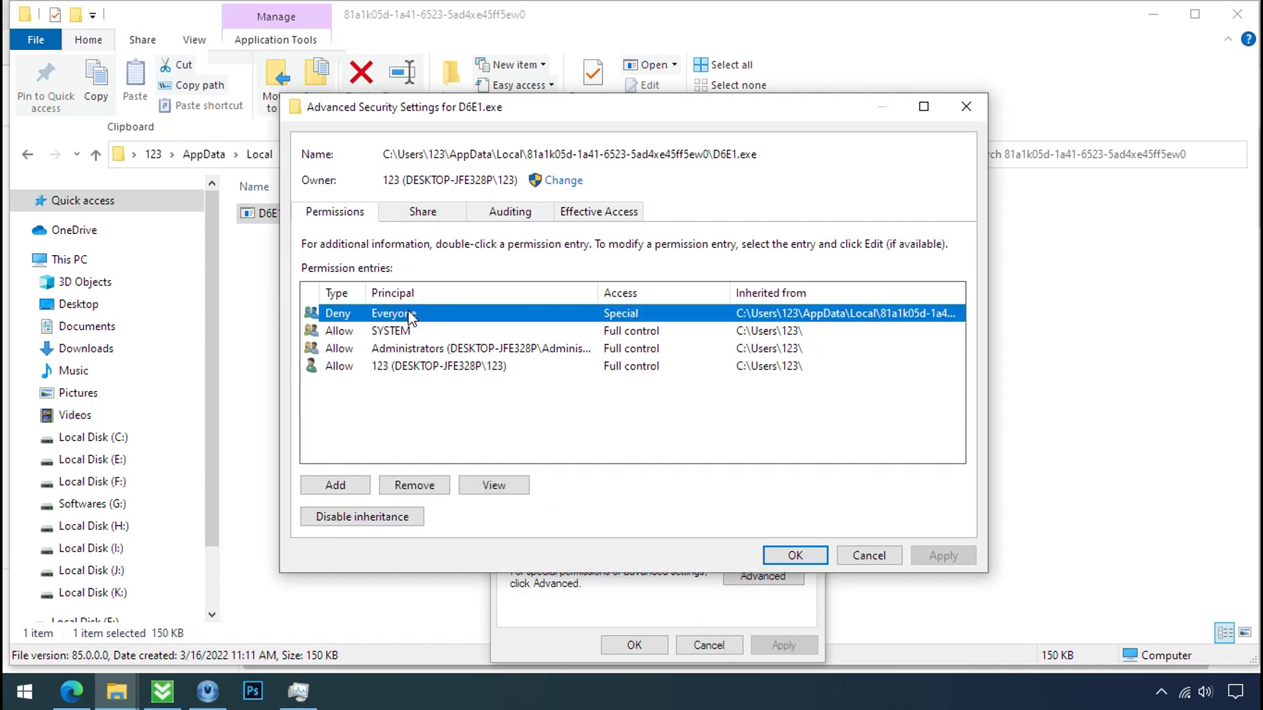
{"action": "left_click", "coordinate": [332, 518]}
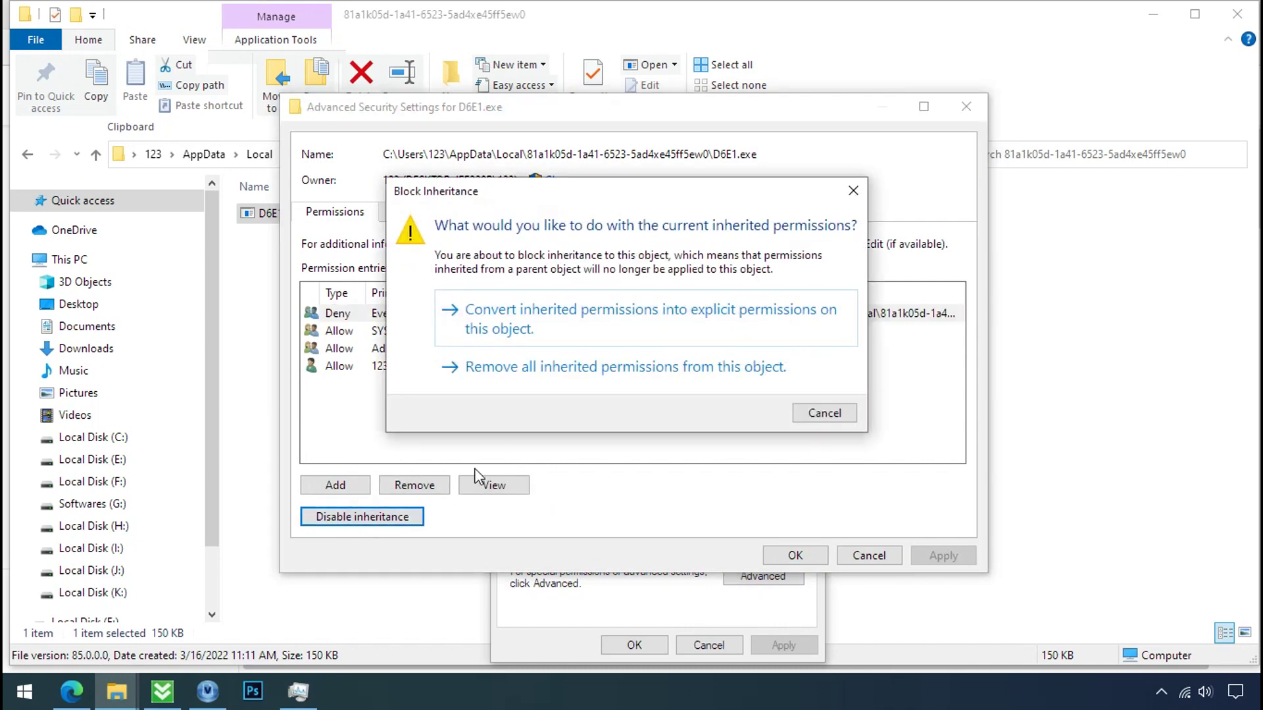
{"action": "left_click", "coordinate": [570, 330]}
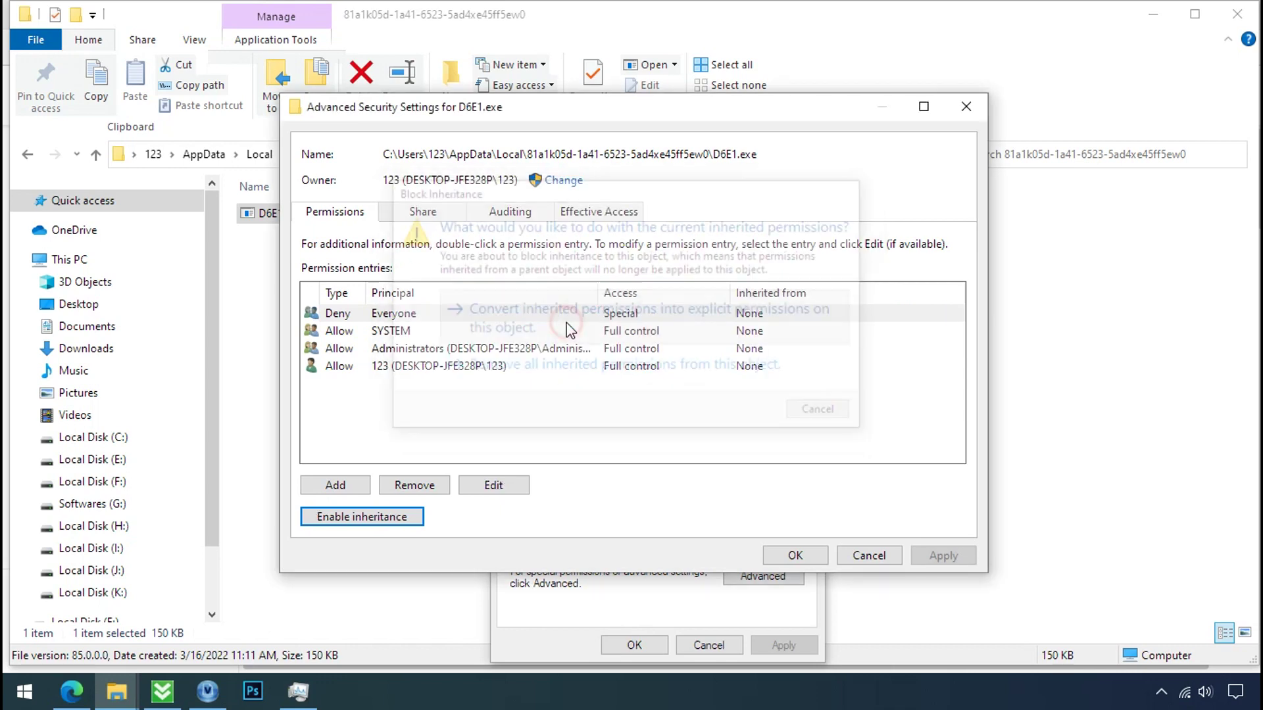
- Remove the Deny entry for Everyone from the D6E1.exe permissions, apply the change, and close the file's properties
{"action": "left_click", "coordinate": [548, 312]}
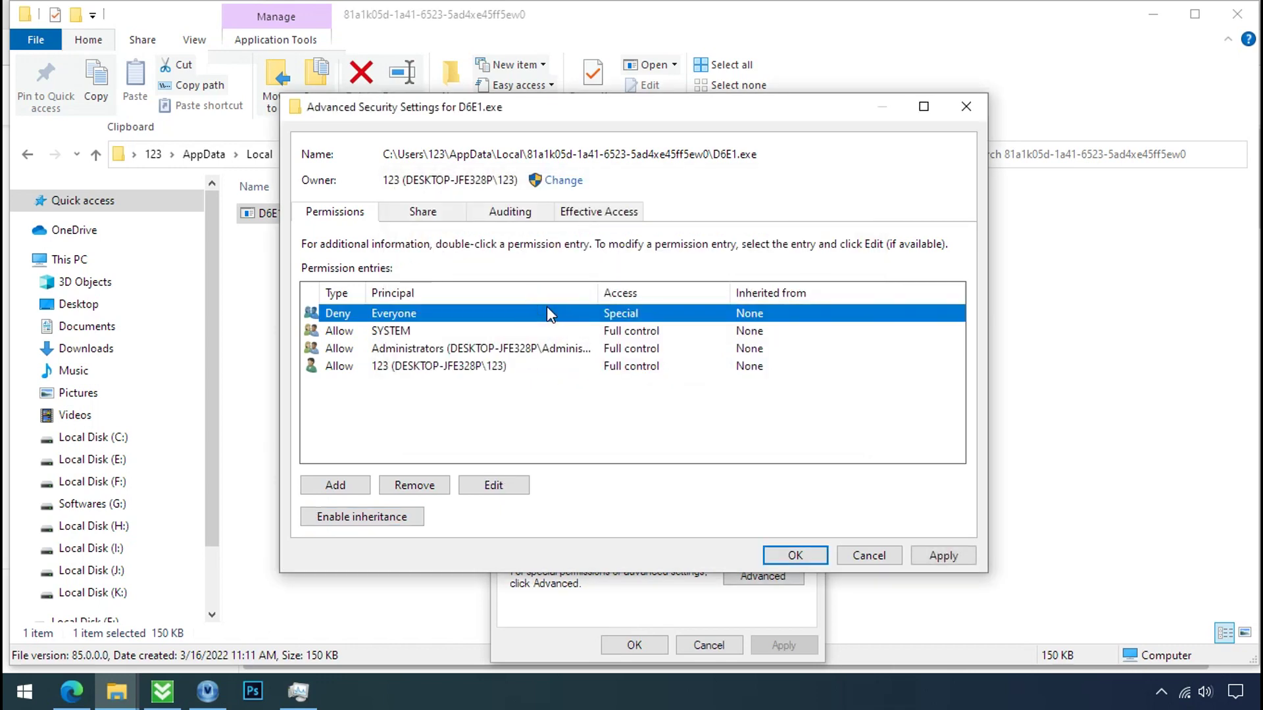
{"action": "left_click", "coordinate": [415, 487]}
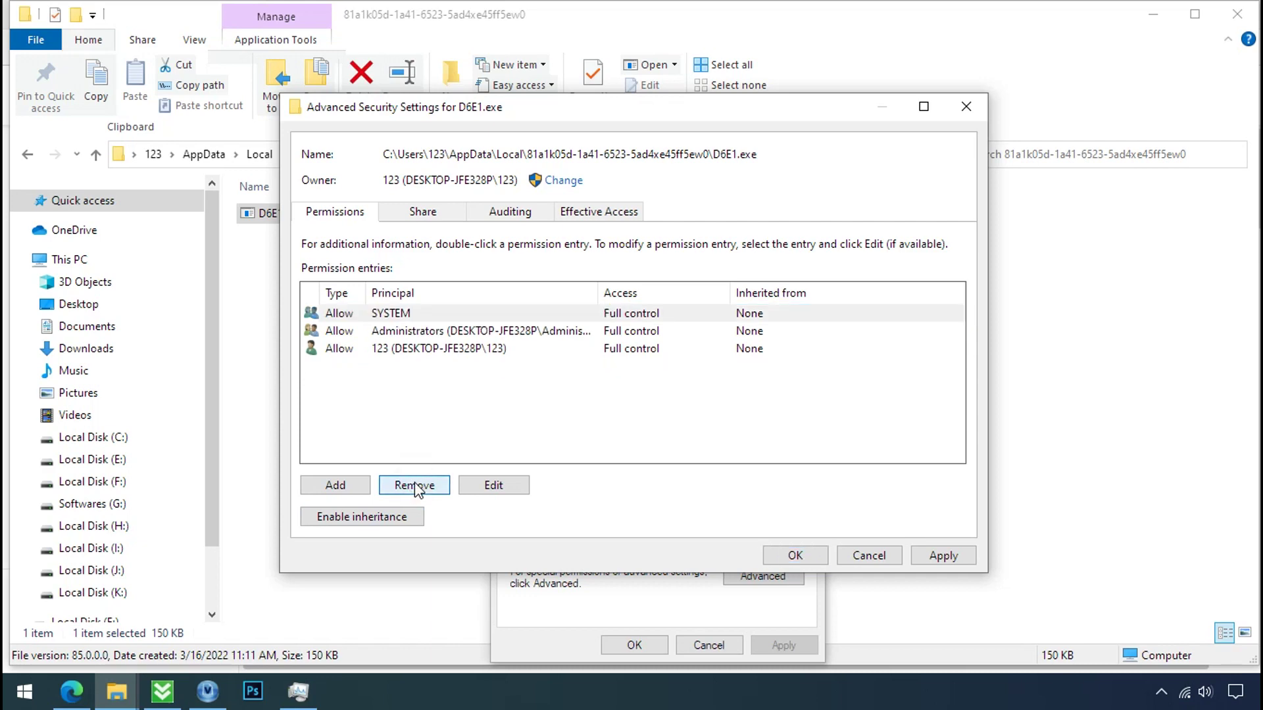
{"action": "left_click", "coordinate": [940, 557]}
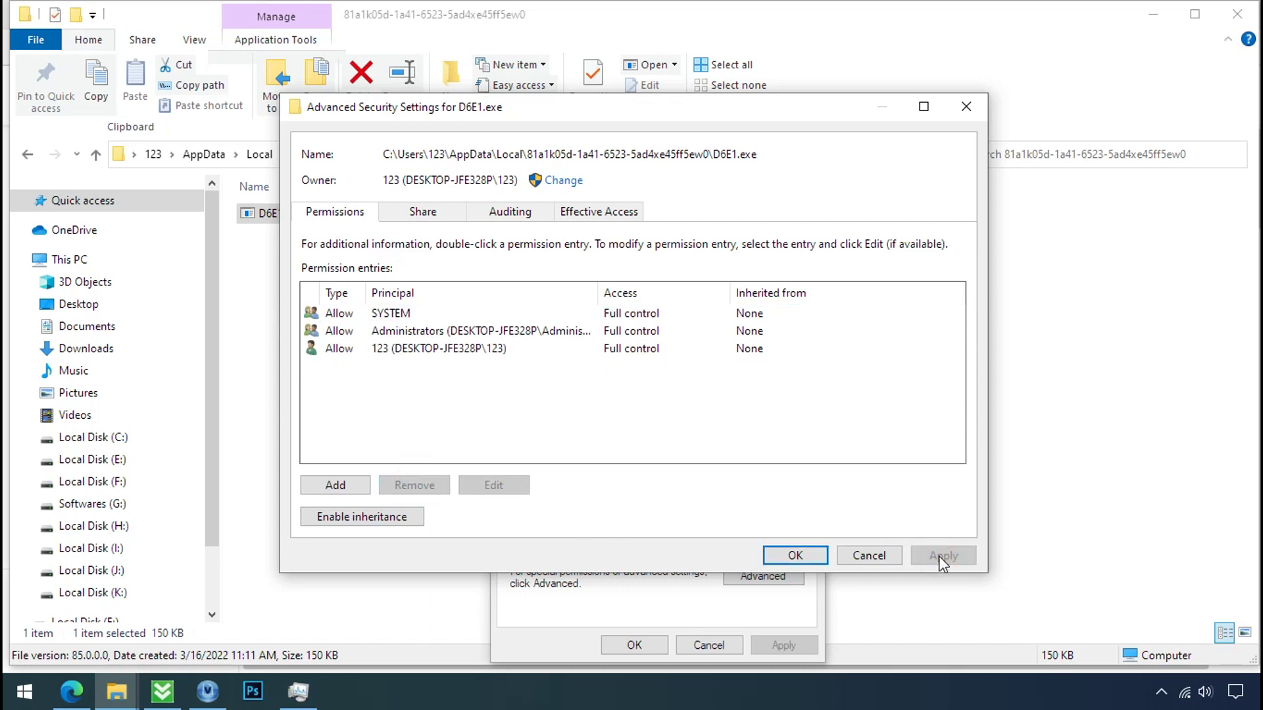
{"action": "left_click", "coordinate": [811, 558]}
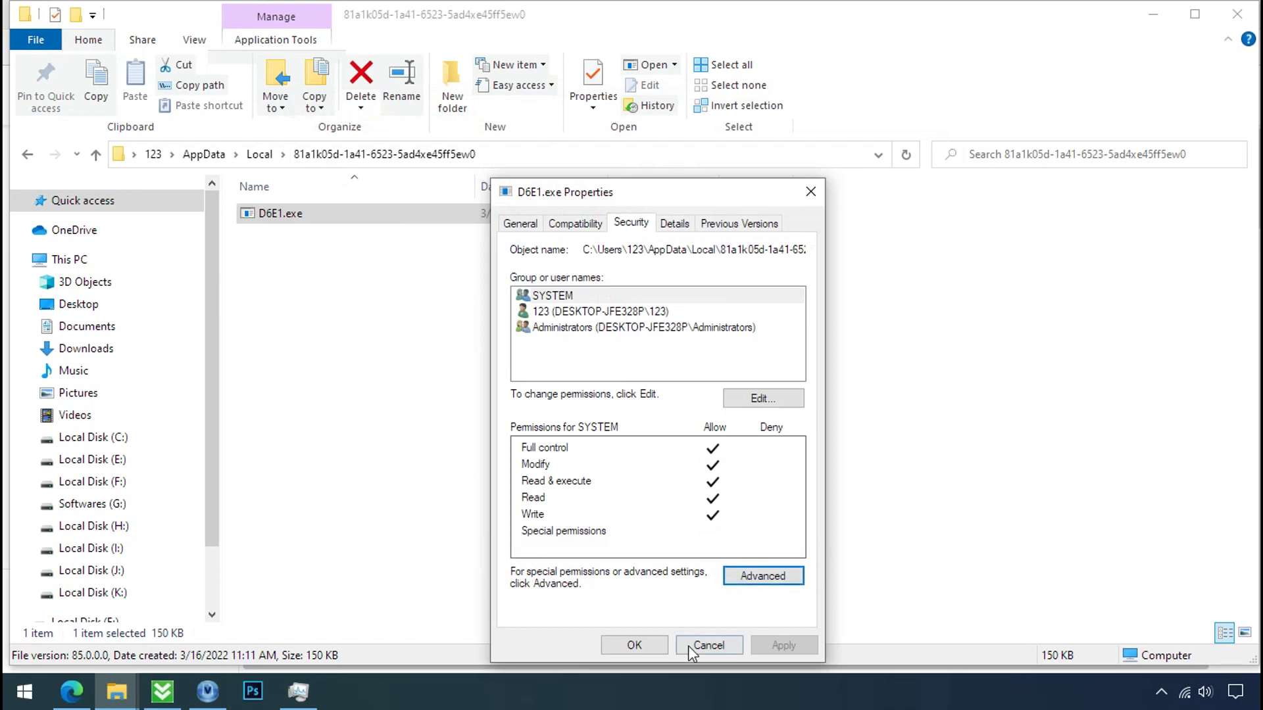
{"action": "left_click", "coordinate": [653, 649]}
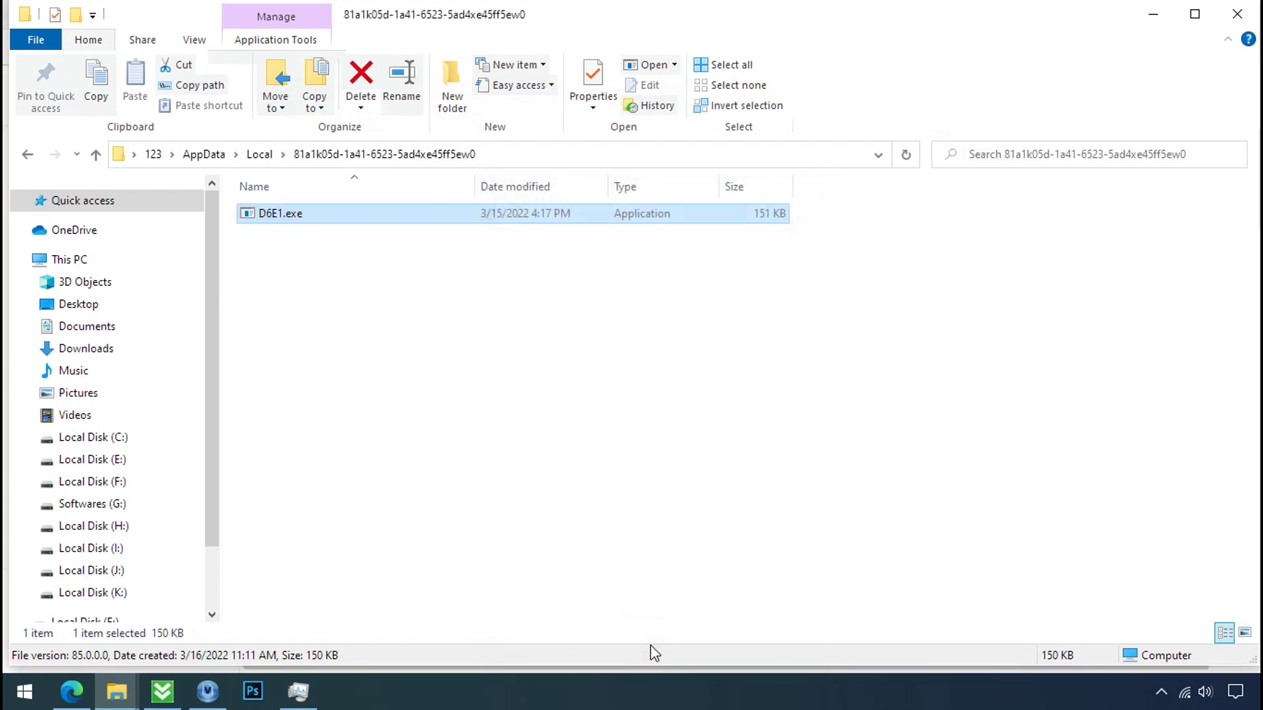
- Delete D6E1.exe from its folder and close the folder window
{"action": "right_click", "coordinate": [305, 223]}
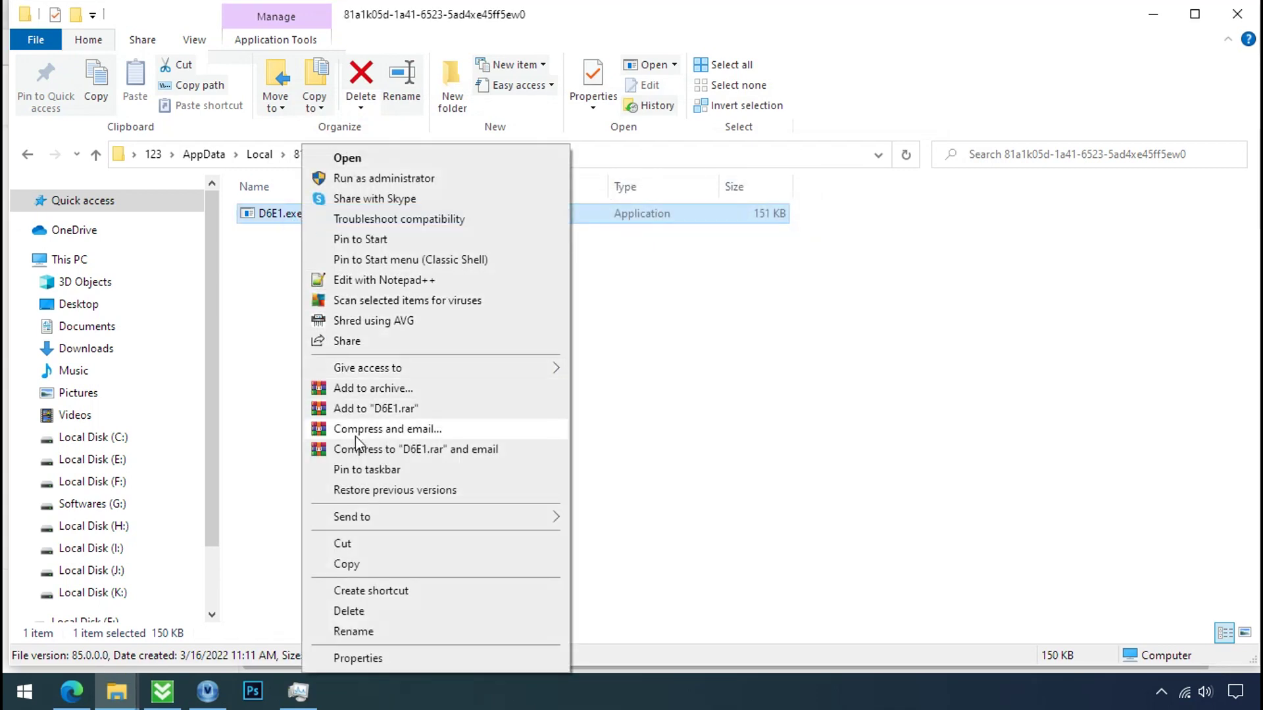
{"action": "left_click", "coordinate": [385, 615]}
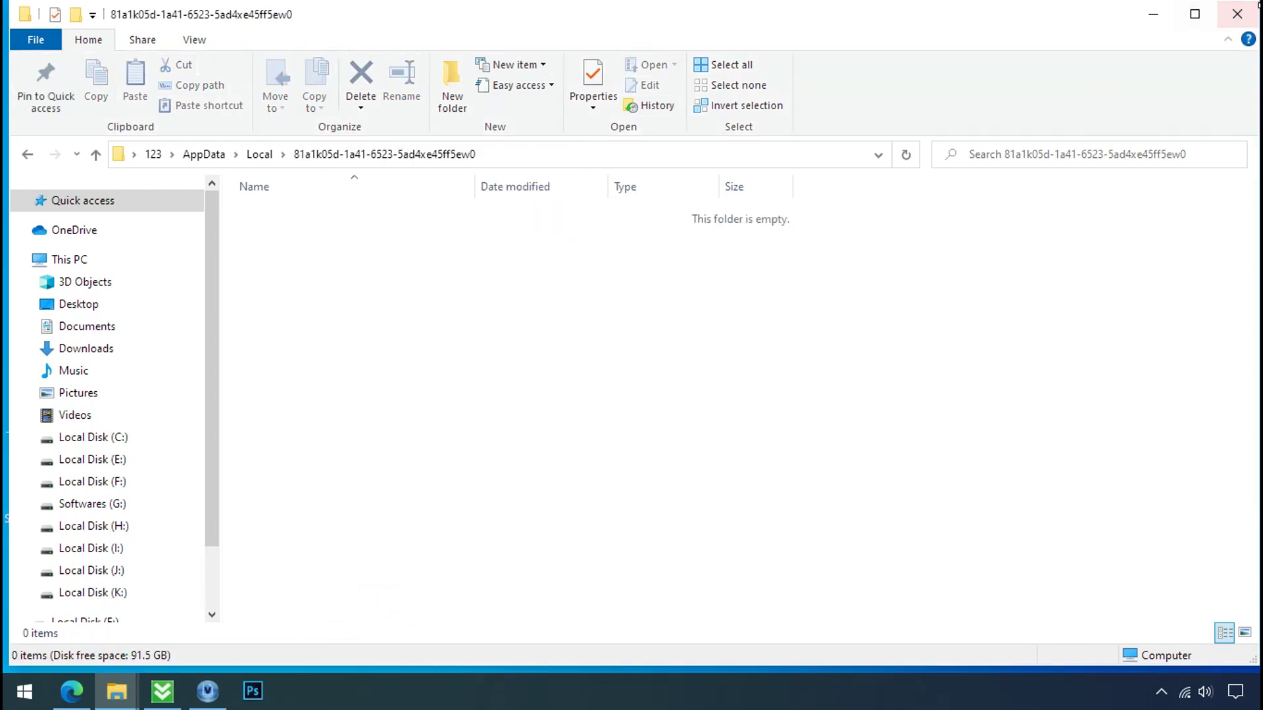
{"action": "left_click", "coordinate": [1240, 18]}
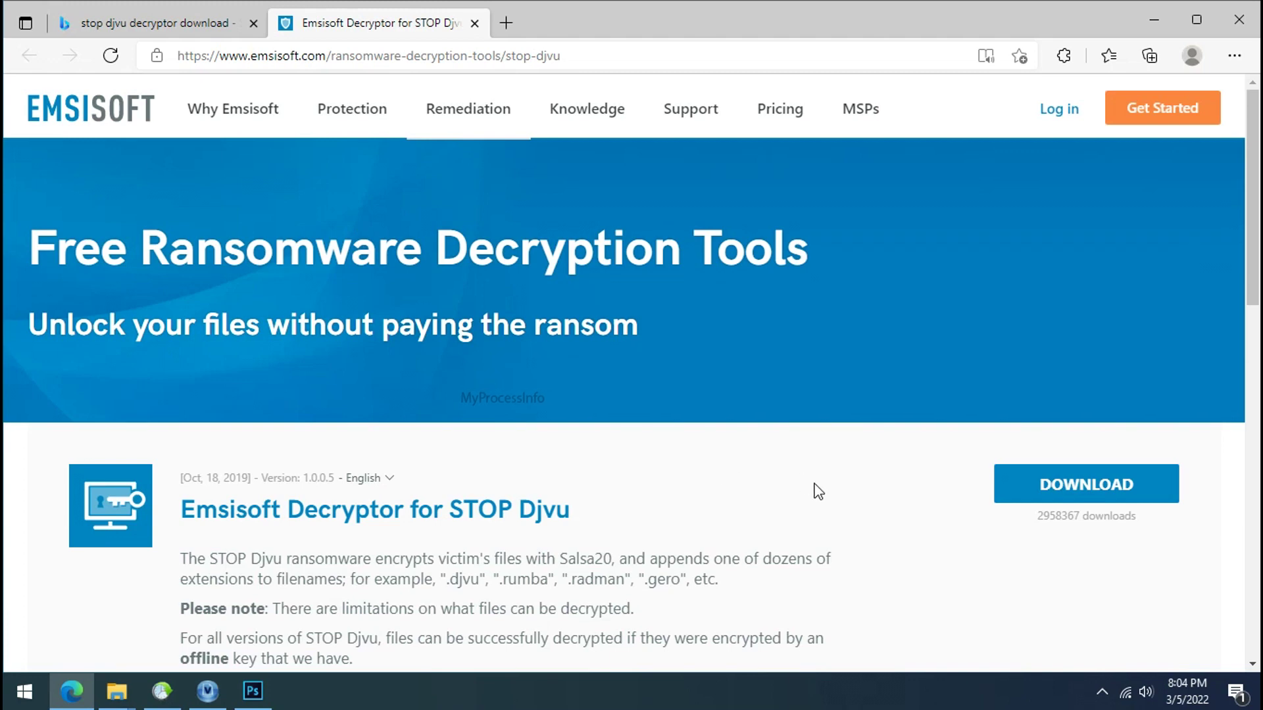
- Download the Emsisoft Decryptor for STOP Djvu from its web page and close the browser
{"action": "scroll", "coordinate": [818, 492], "scroll_direction": "down", "scroll_amount": 1}
{"action": "left_click", "coordinate": [1082, 400]}
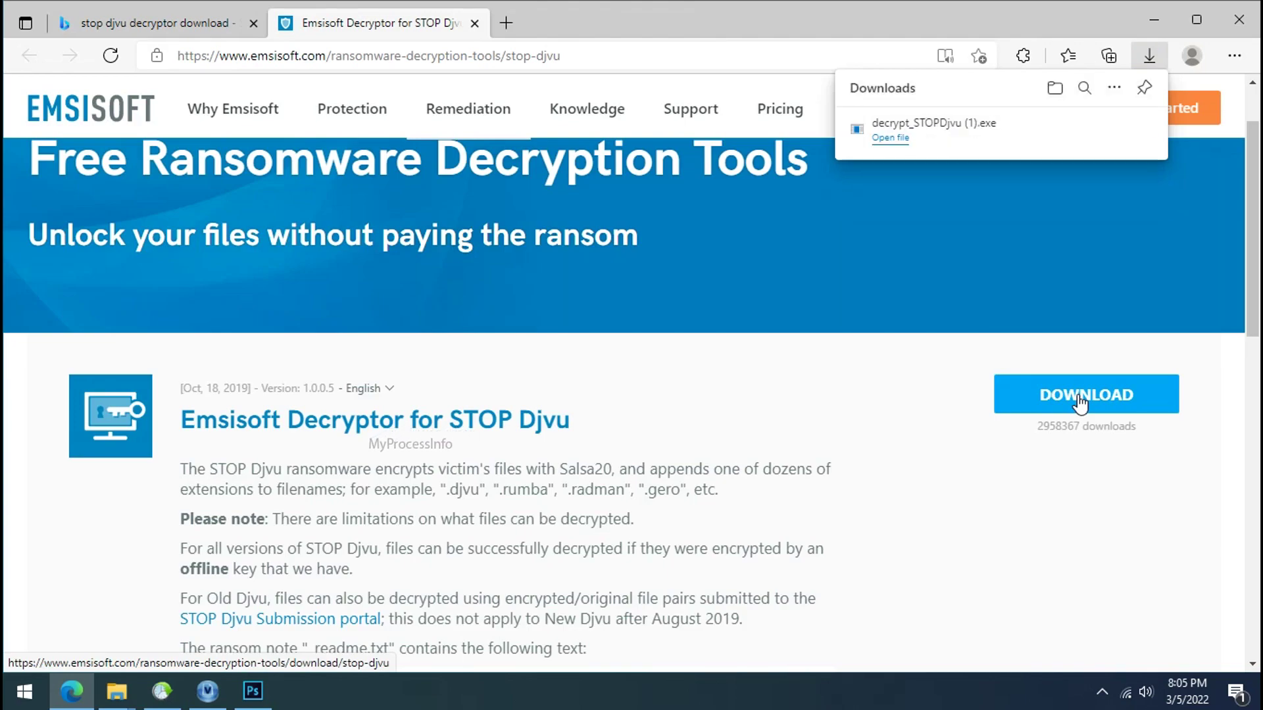
{"action": "left_click", "coordinate": [1231, 24]}
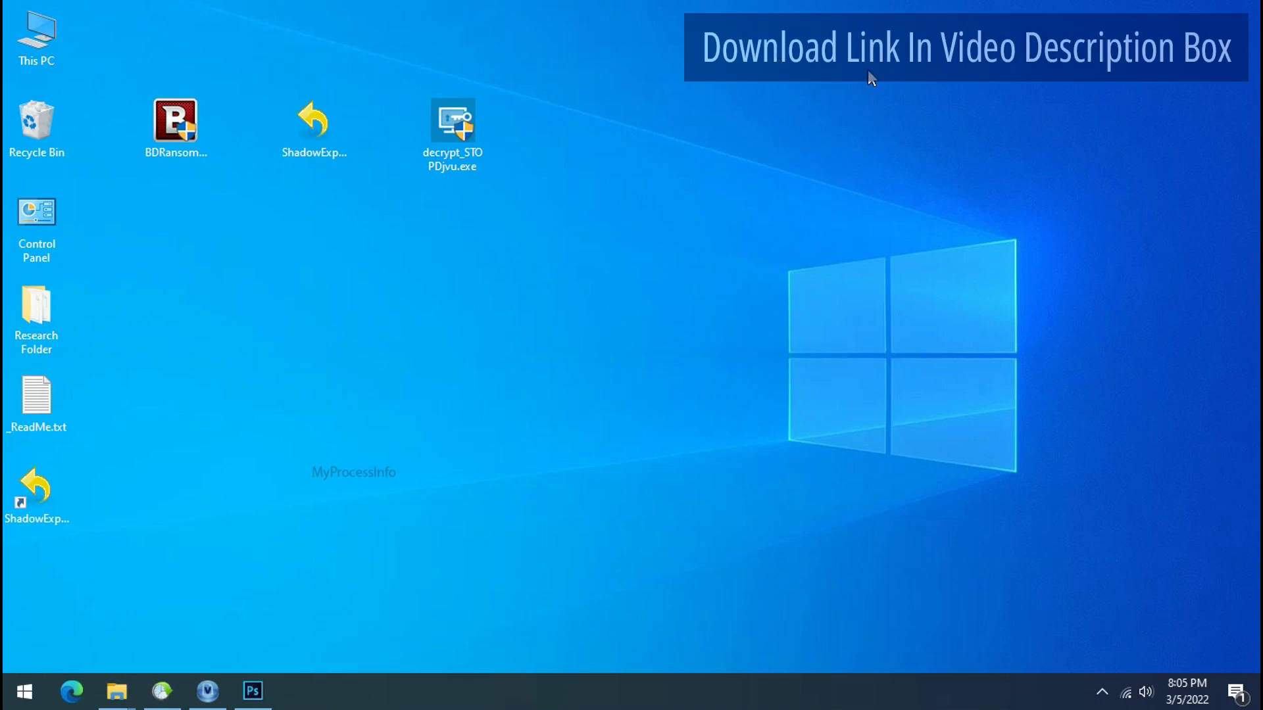
- Launch decrypt_STOPDjvu.exe from the desktop and accept its license terms and disclaimer
{"action": "double_click", "coordinate": [463, 130]}
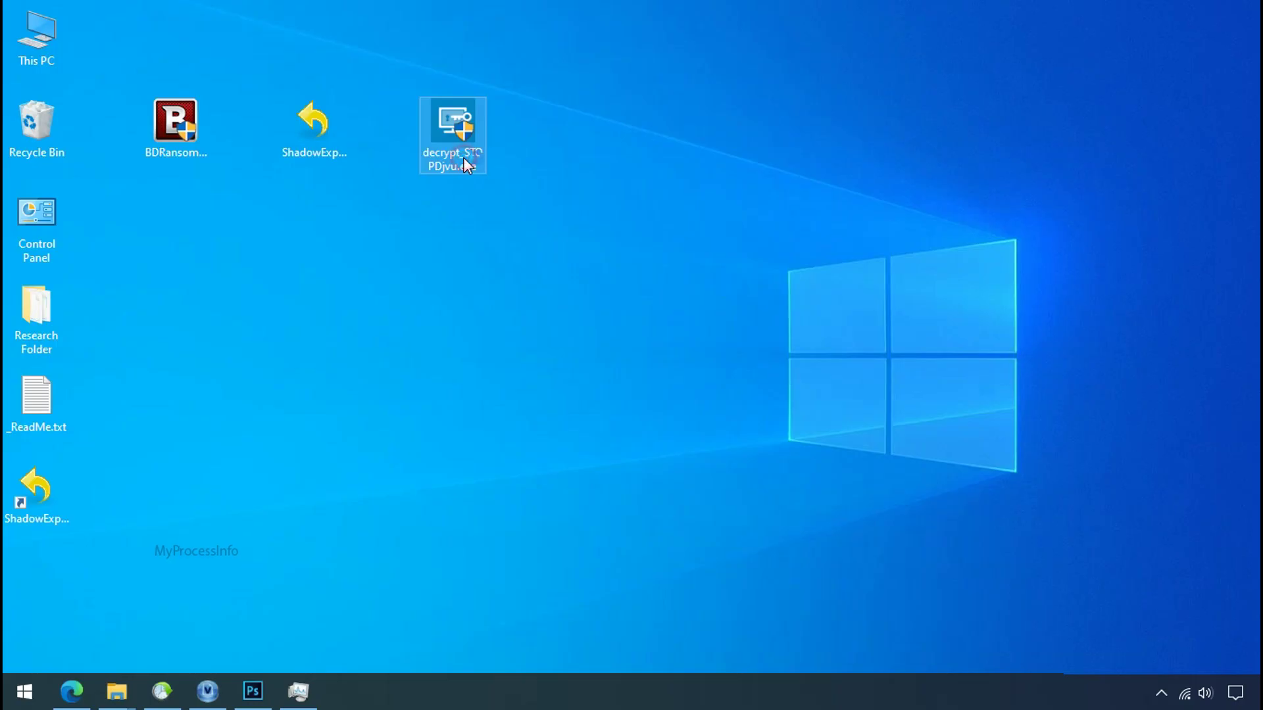
{"action": "double_click", "coordinate": [463, 156]}
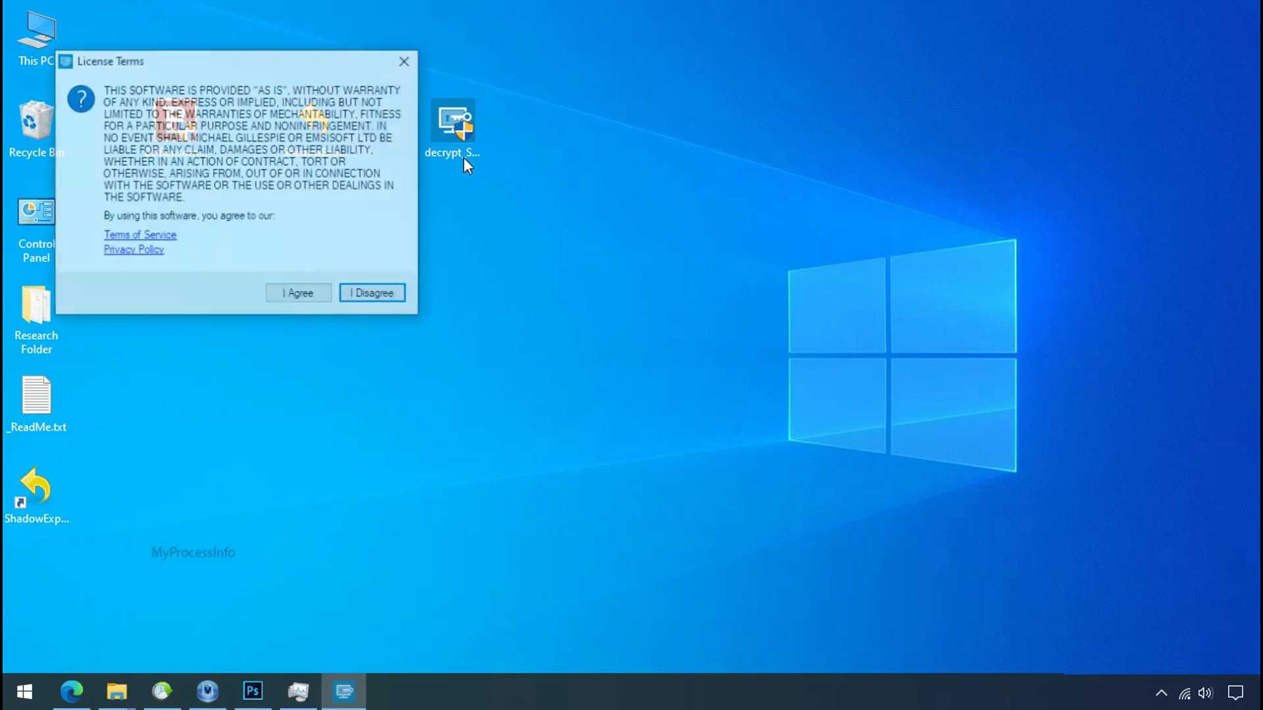
{"action": "left_click", "coordinate": [302, 296]}
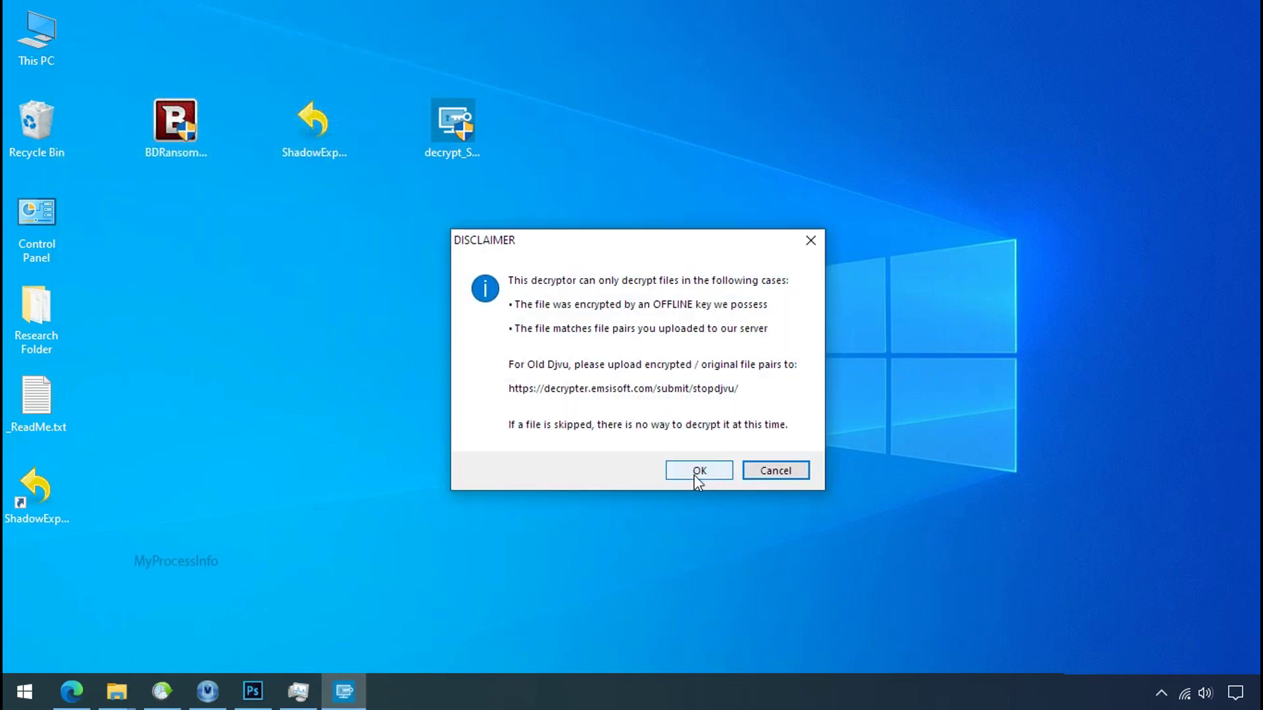
{"action": "left_click", "coordinate": [698, 471]}
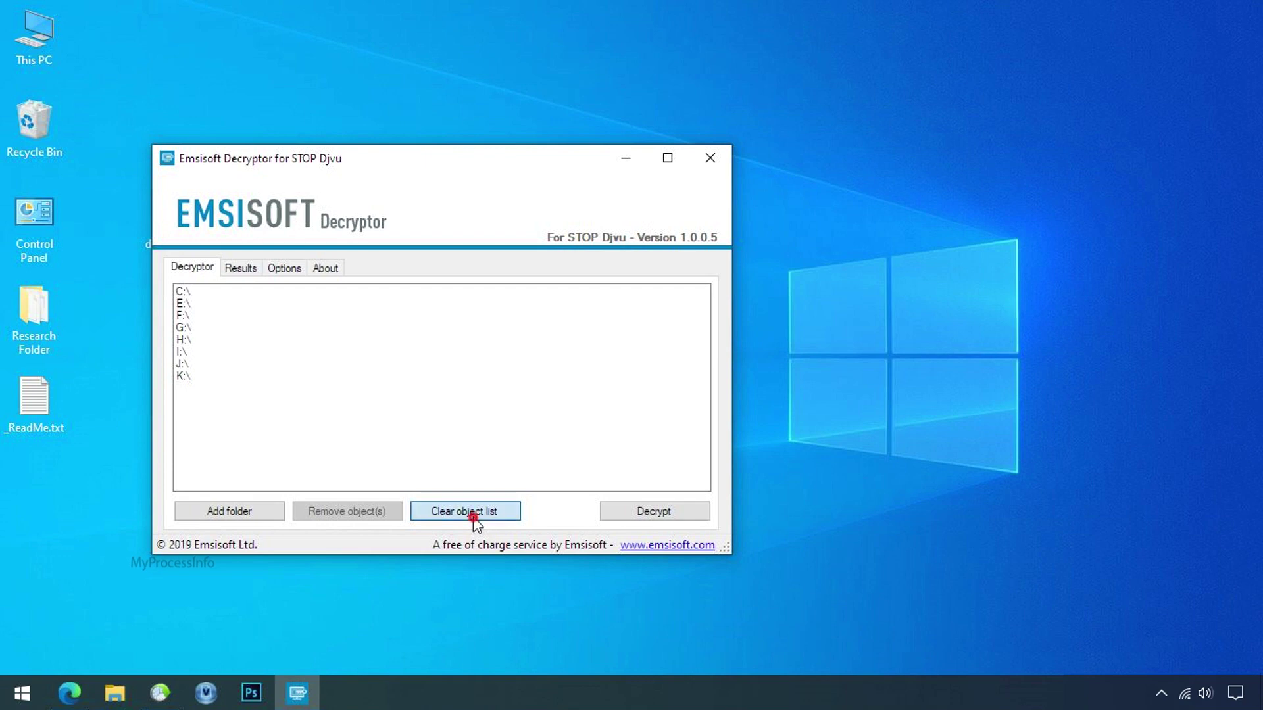
- Replace the drives in the decryptor's object list with a single chosen folder and start decrypting it
{"action": "left_click", "coordinate": [473, 513]}
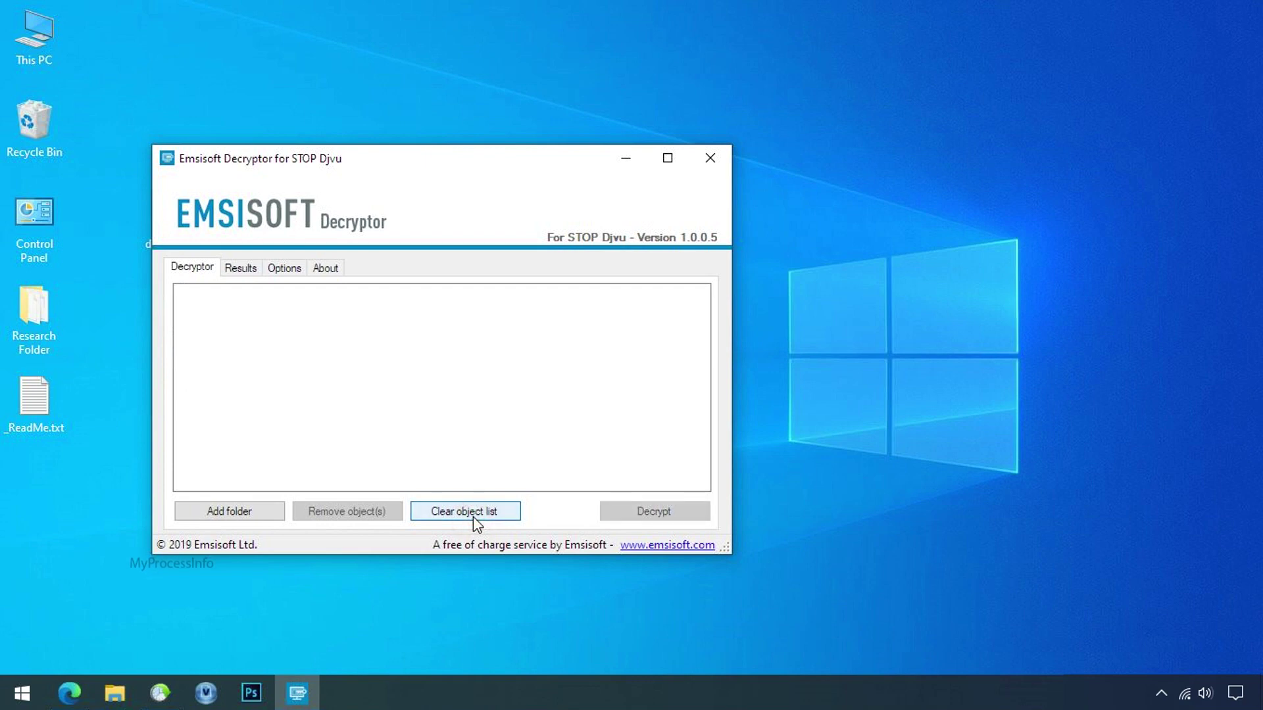
{"action": "left_click", "coordinate": [230, 517]}
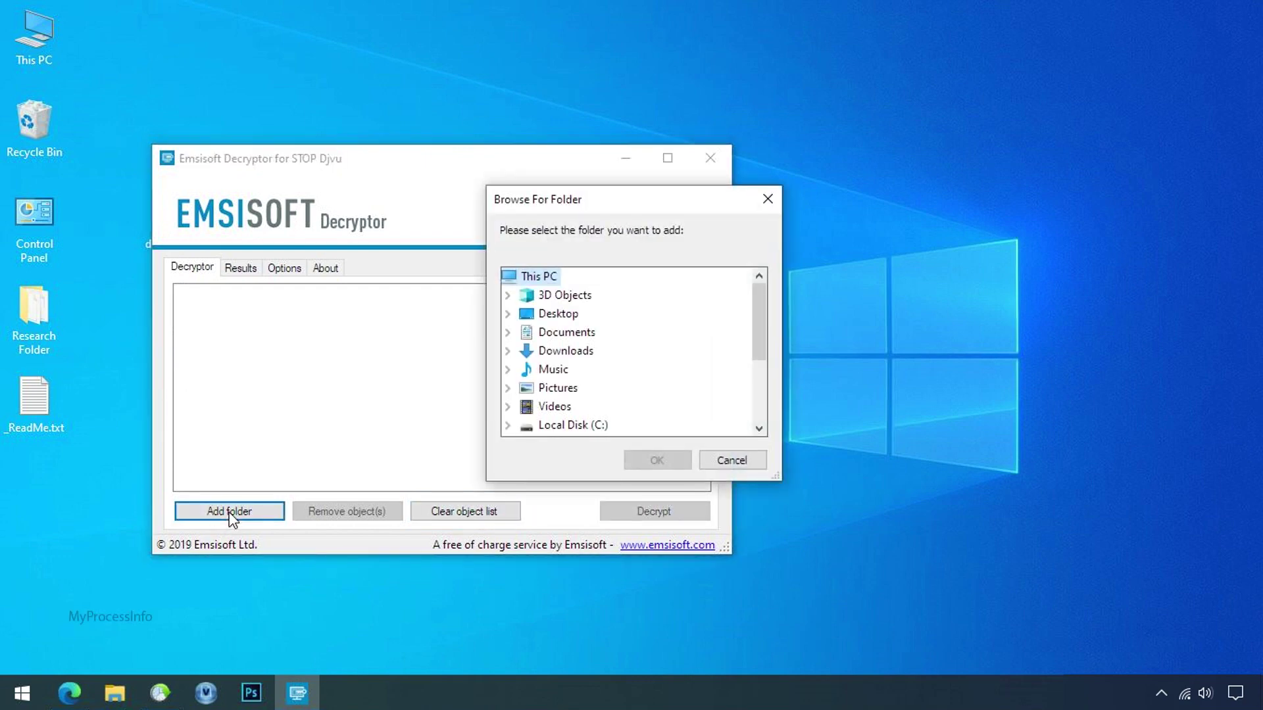
{"action": "left_click", "coordinate": [567, 314]}
{"action": "left_click", "coordinate": [592, 332]}
{"action": "left_click", "coordinate": [651, 461]}
{"action": "left_click", "coordinate": [654, 516]}
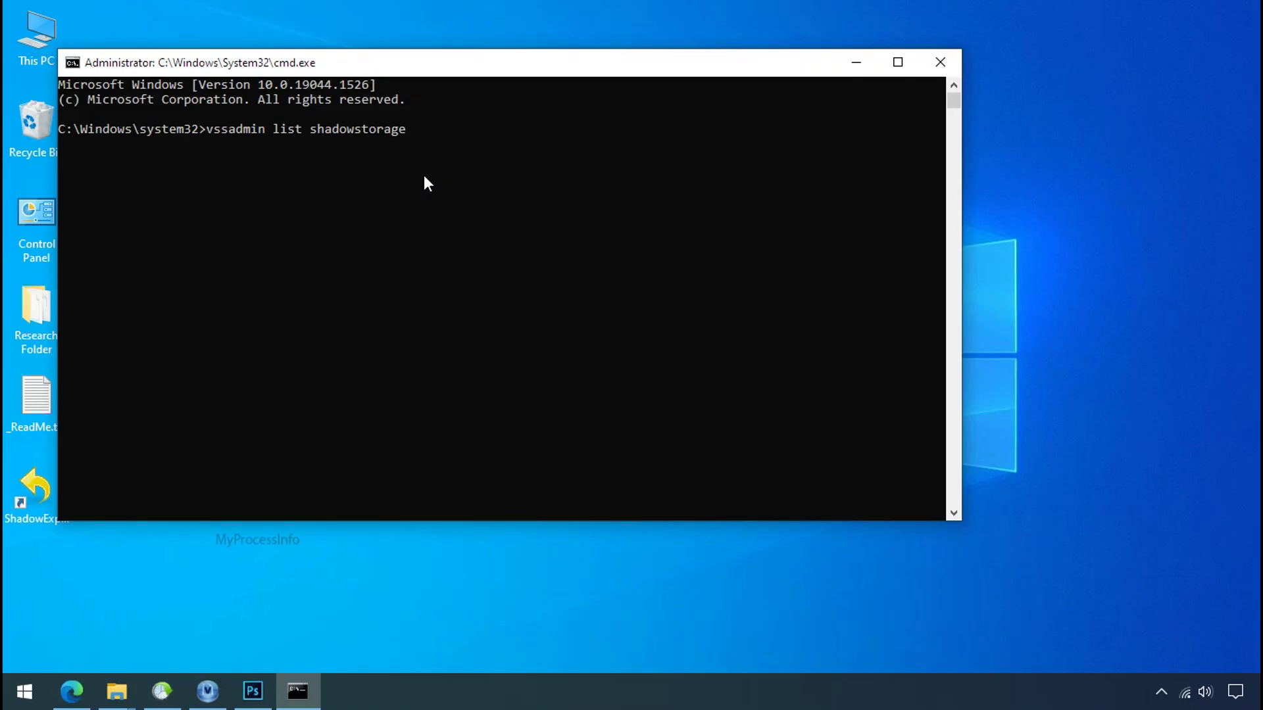
- Run vssadmin list shadowstorage in the administrator Command Prompt
{"action": "key", "text": "Return"}
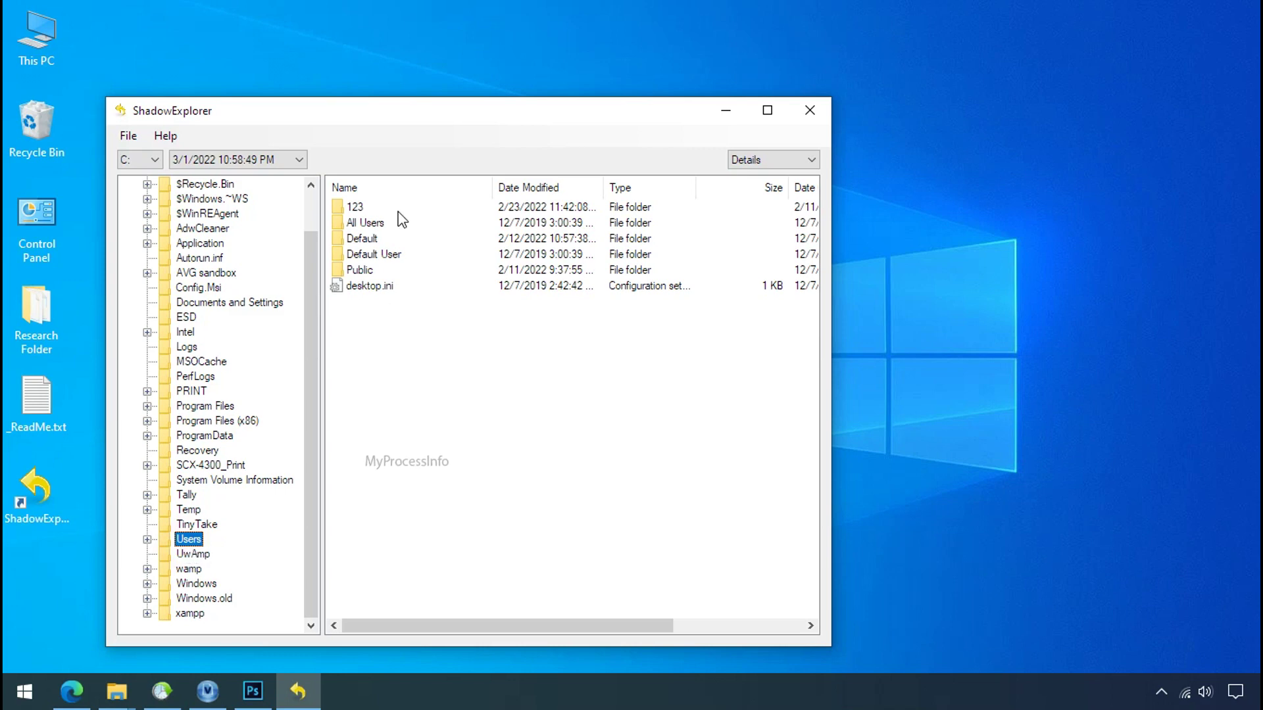
- In ShadowExplorer, browse from Users to 123\Desktop in the 3/1/2022 10:58:49 PM shadow copy and export Research Folder
{"action": "double_click", "coordinate": [356, 207]}
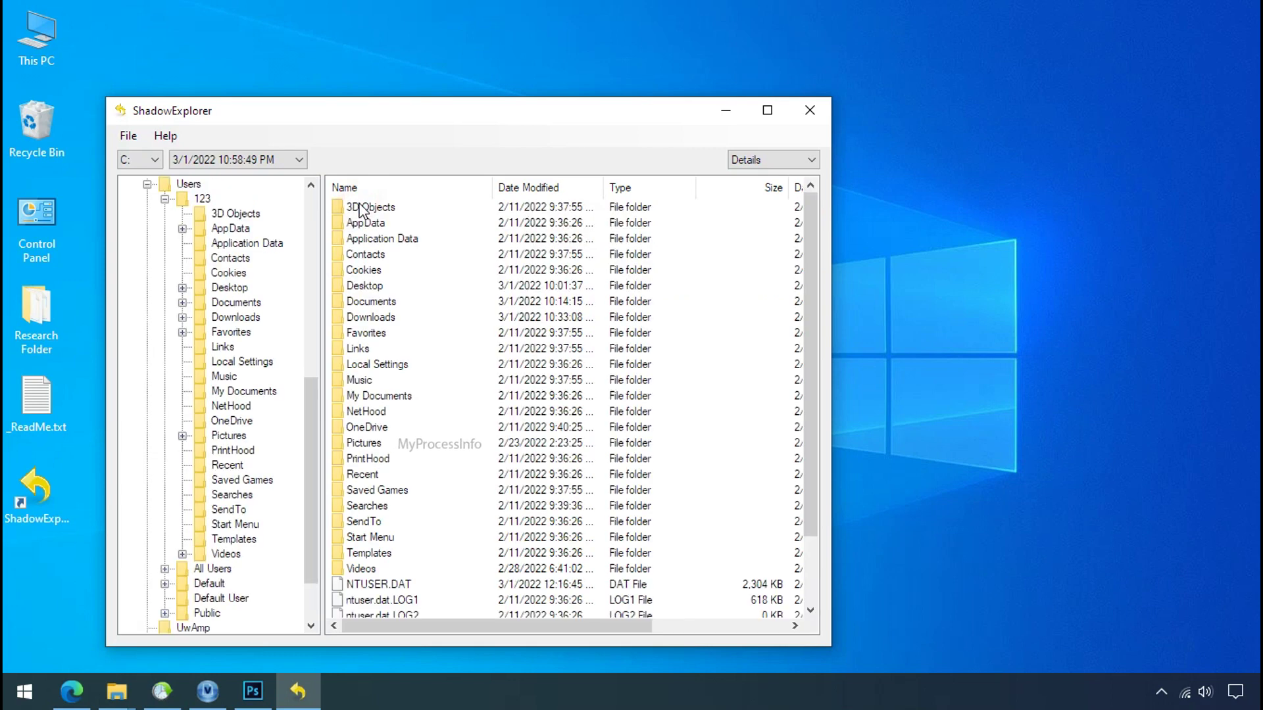
{"action": "double_click", "coordinate": [367, 285]}
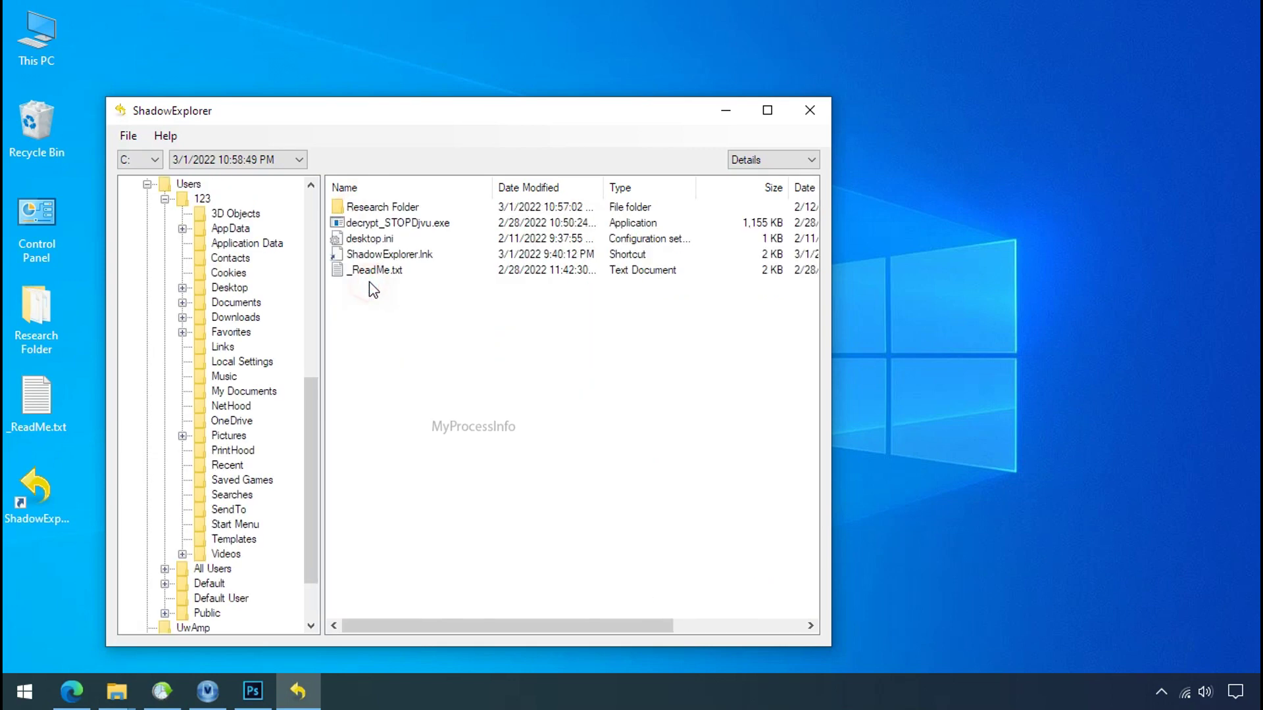
{"action": "right_click", "coordinate": [398, 208]}
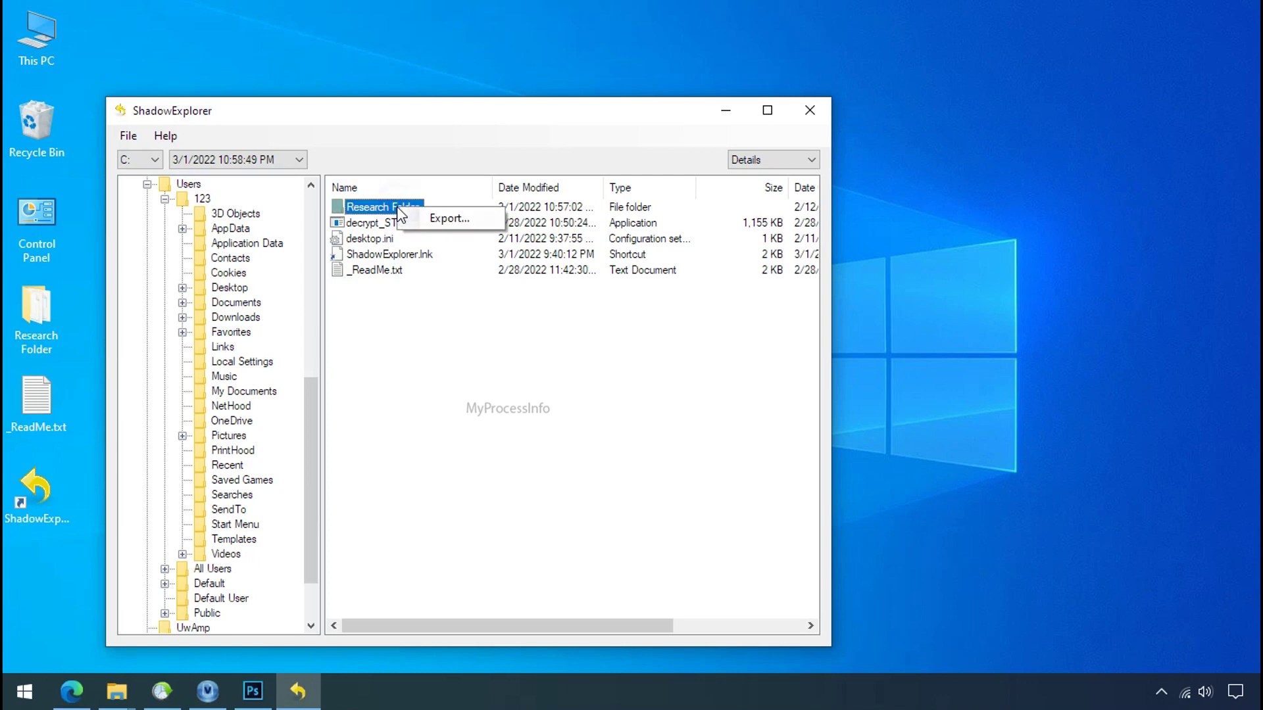
{"action": "left_click", "coordinate": [421, 220]}
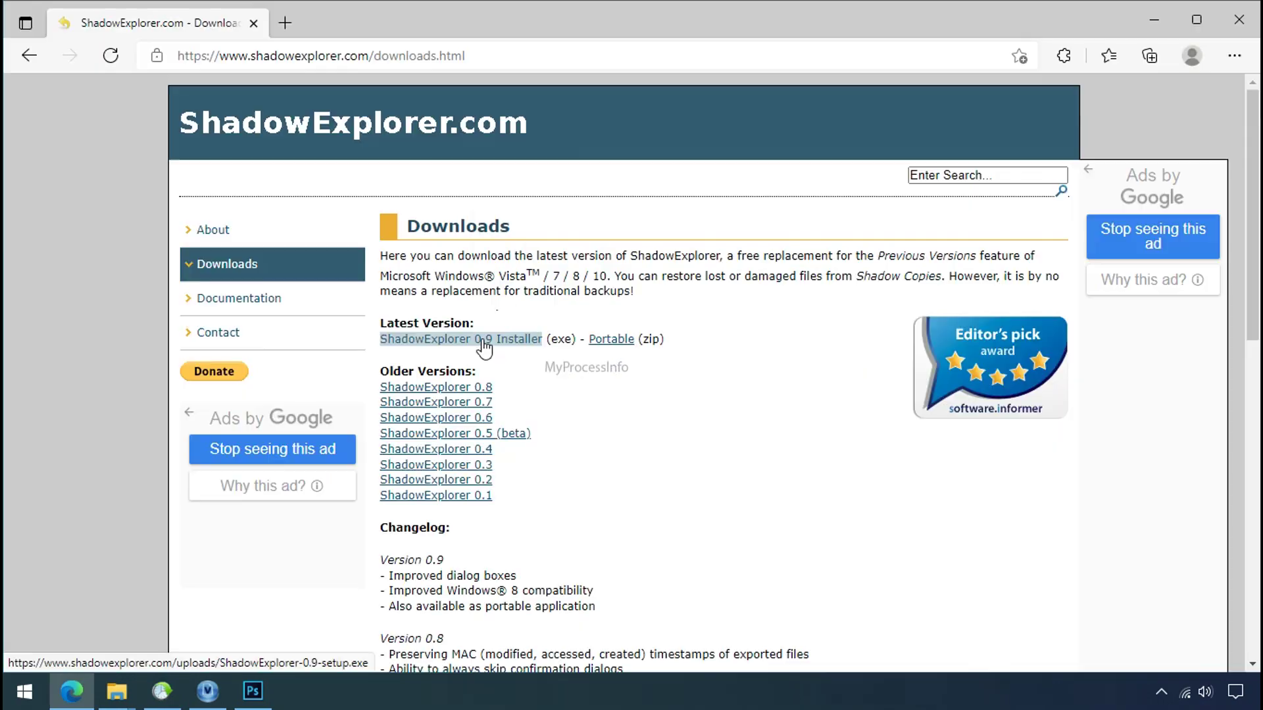
- Download the ShadowExplorer 0.9 Installer from the ShadowExplorer.com downloads page and close the browser
{"action": "left_click", "coordinate": [484, 342]}
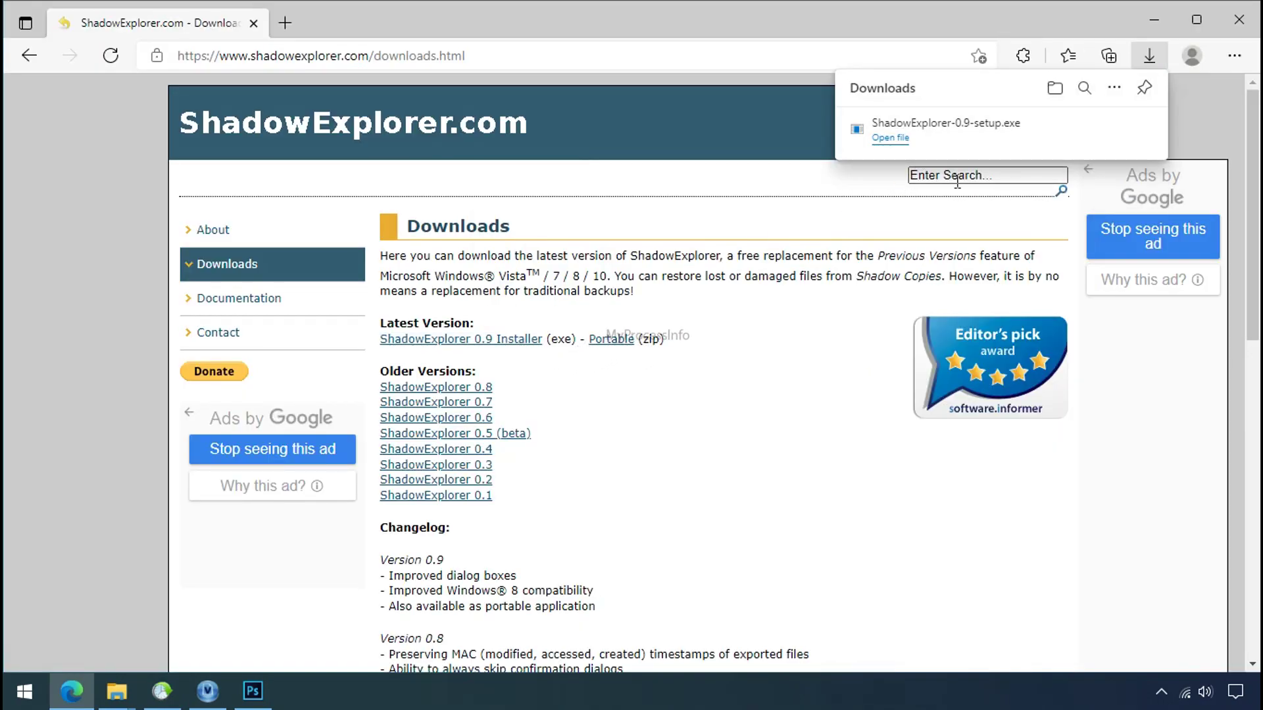
{"action": "left_click", "coordinate": [1236, 19]}
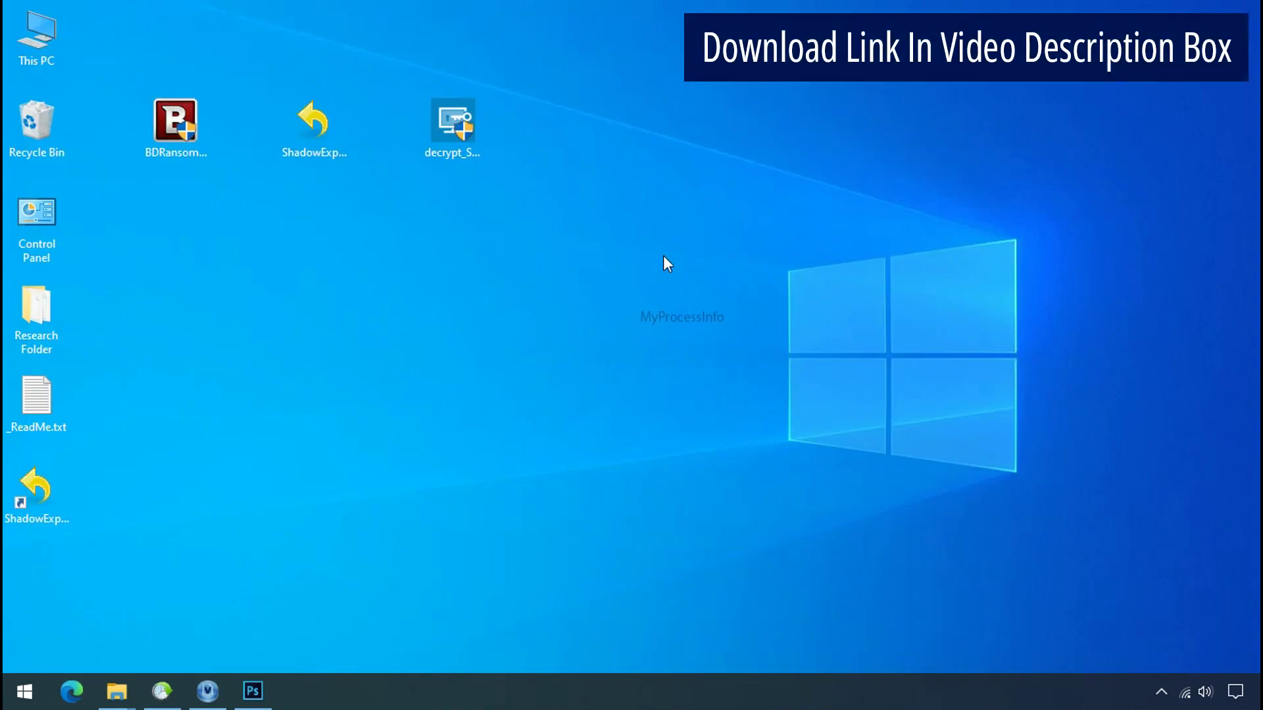
- Launch ShadowExplorer, choose drive C: and the 3/1/2022 10:58:49 PM shadow copy, and open its Users folder
{"action": "double_click", "coordinate": [63, 505]}
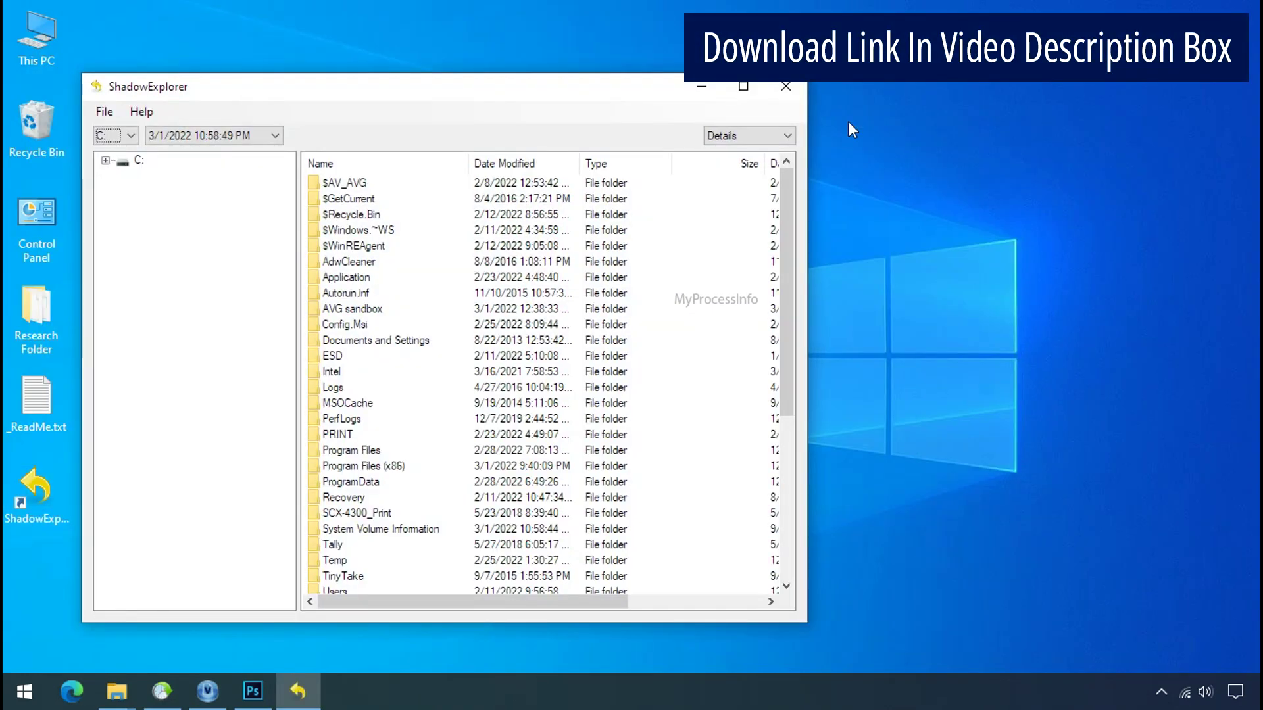
{"action": "left_click", "coordinate": [130, 136]}
{"action": "left_click", "coordinate": [121, 152]}
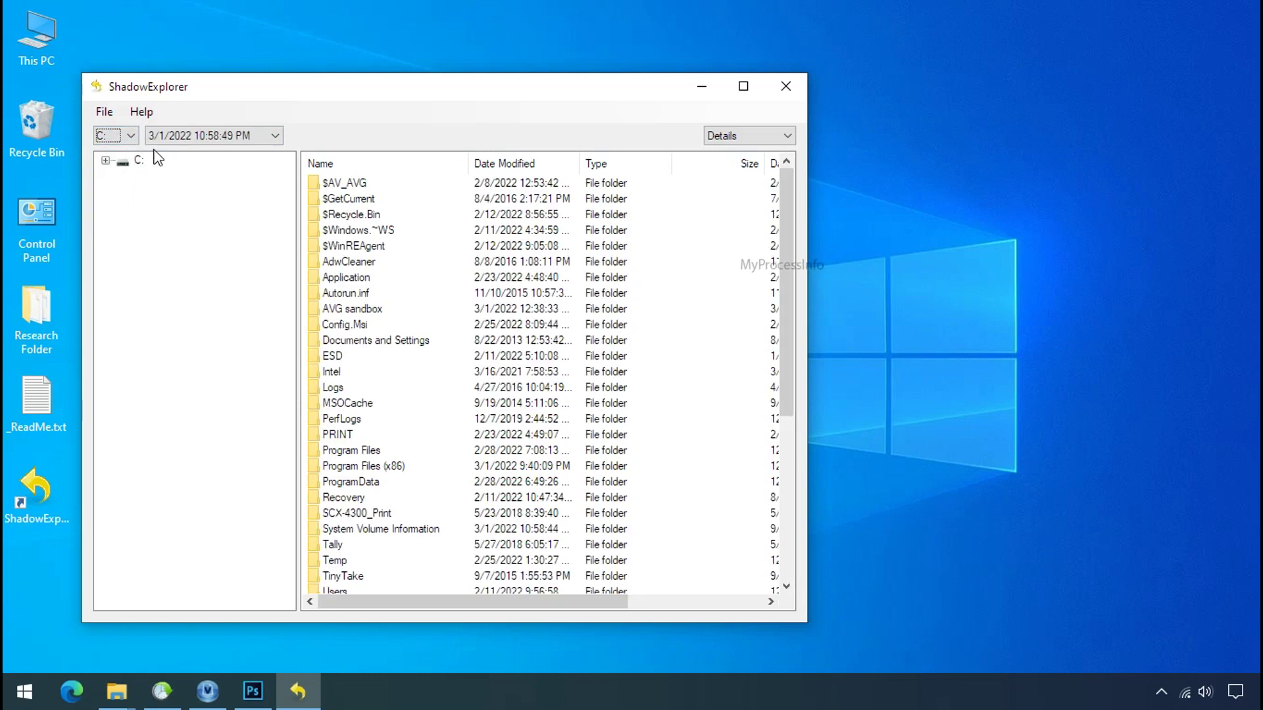
{"action": "left_click", "coordinate": [234, 135]}
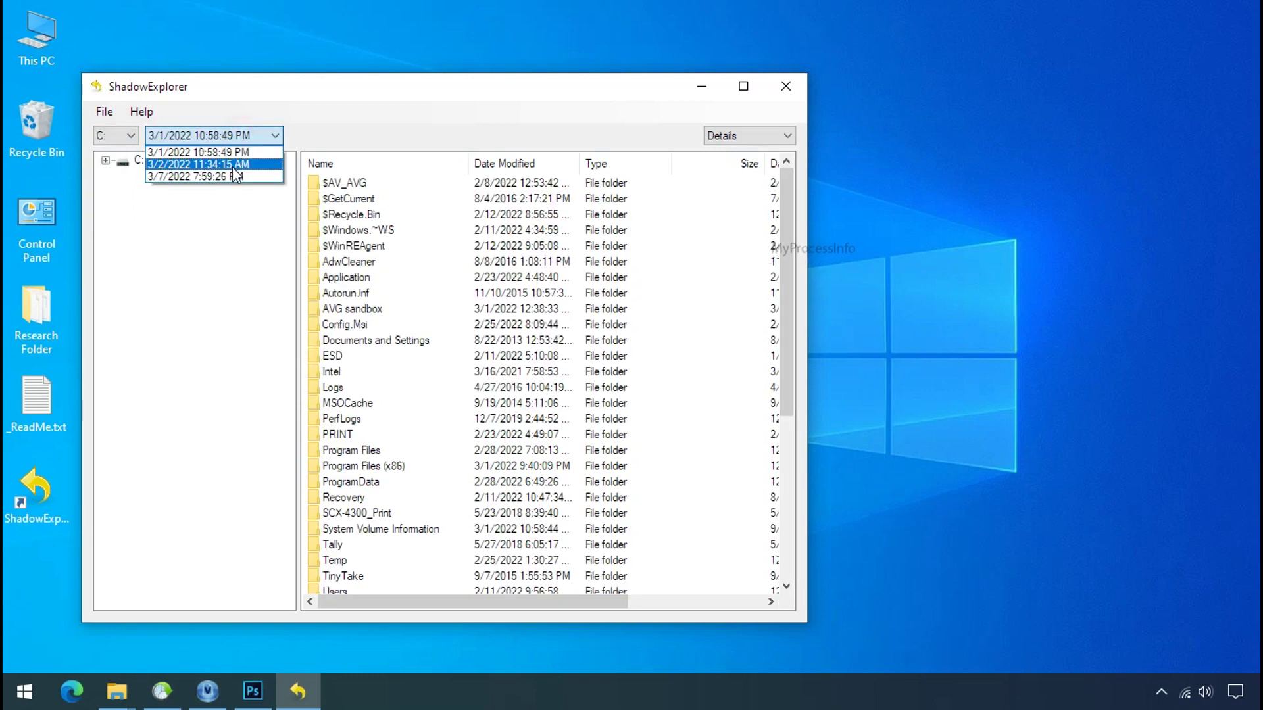
{"action": "left_click", "coordinate": [229, 153]}
{"action": "left_click", "coordinate": [105, 161]}
{"action": "left_click", "coordinate": [165, 560]}
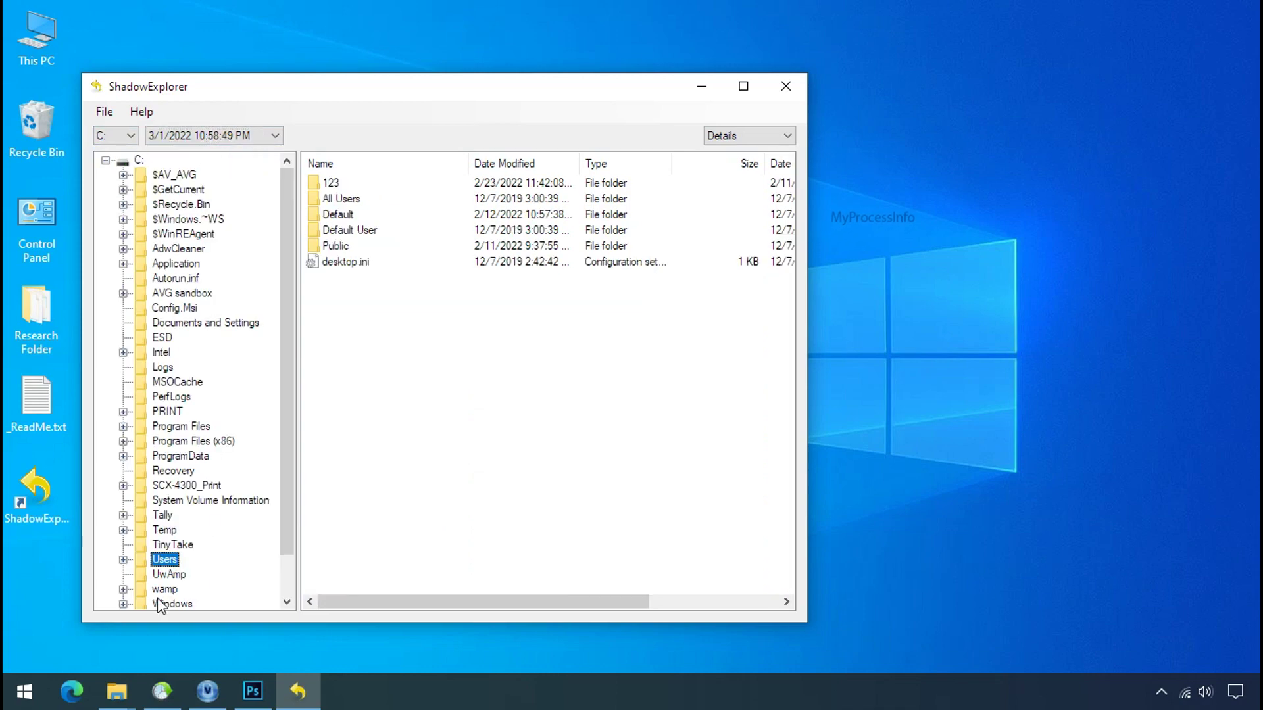
- Browse from Users to the 123\Desktop folder in the 3/1/2022 10:58:49 PM shadow copy
{"action": "left_click", "coordinate": [330, 184]}
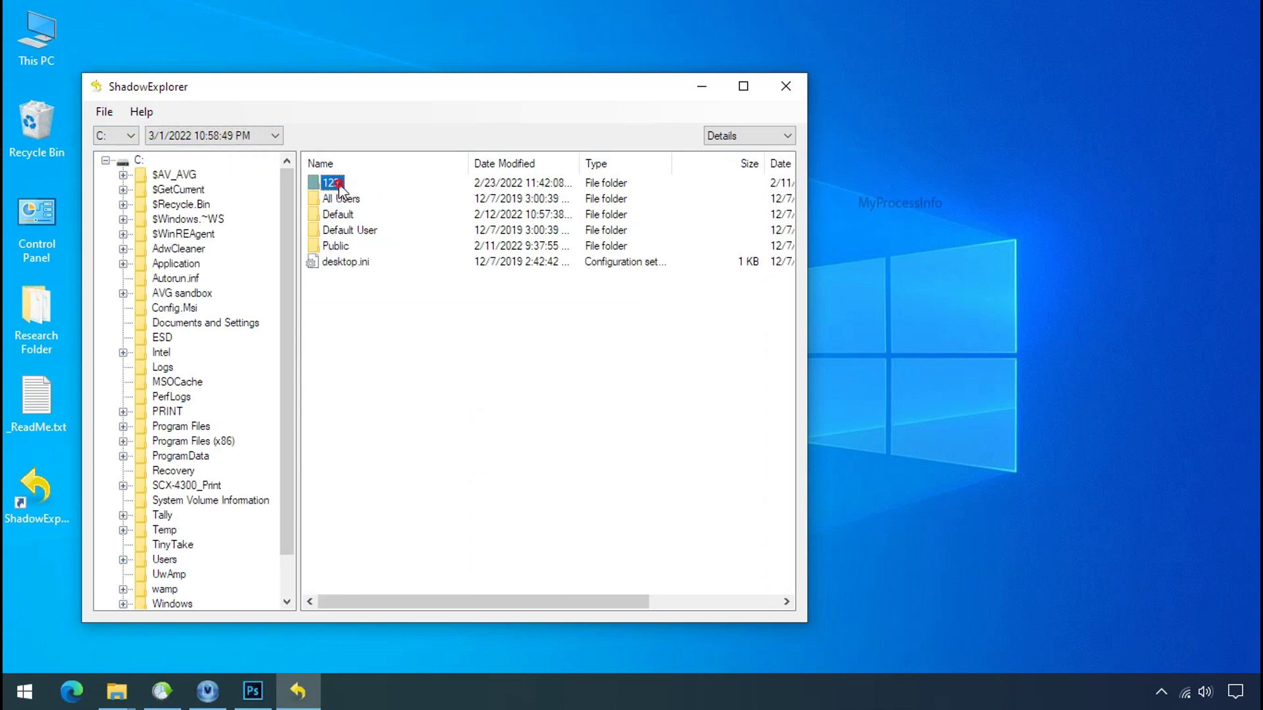
{"action": "double_click", "coordinate": [339, 186]}
{"action": "left_click", "coordinate": [342, 263]}
{"action": "double_click", "coordinate": [346, 265]}
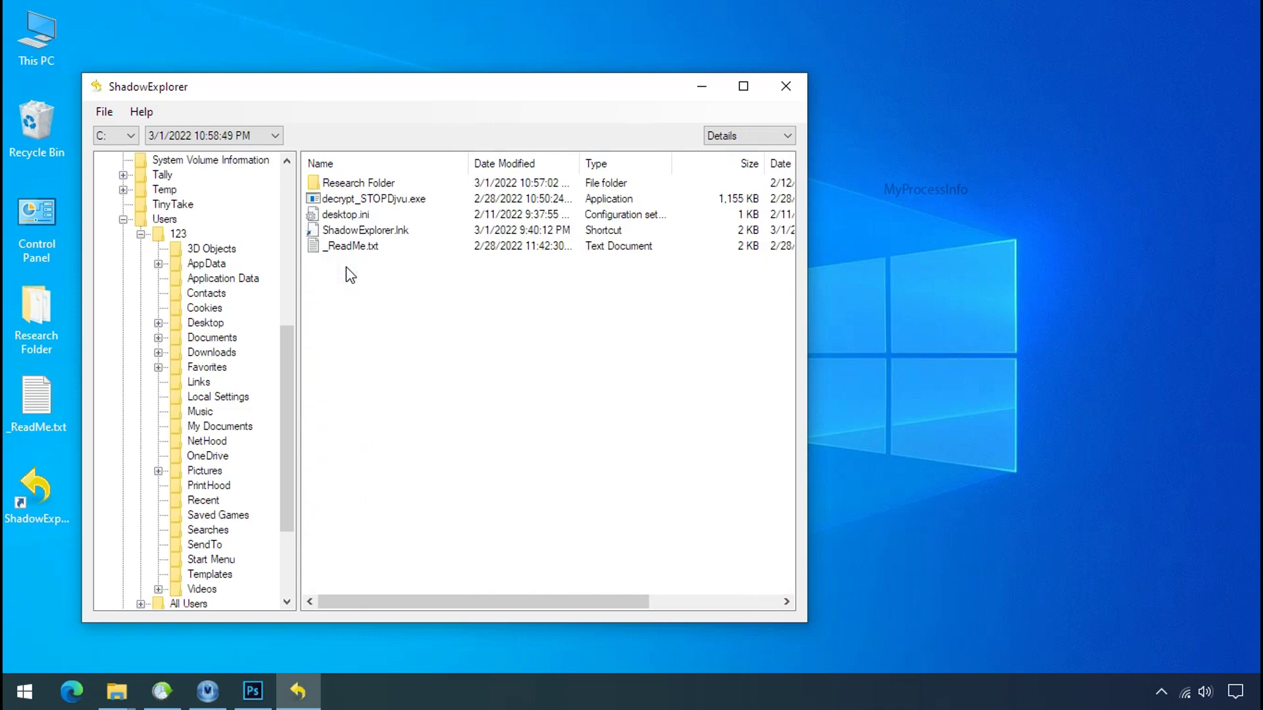
- Export Research Folder from the shadow copy to the Recover folder on Softwares (G:)
{"action": "left_click", "coordinate": [355, 181]}
{"action": "right_click", "coordinate": [352, 181]}
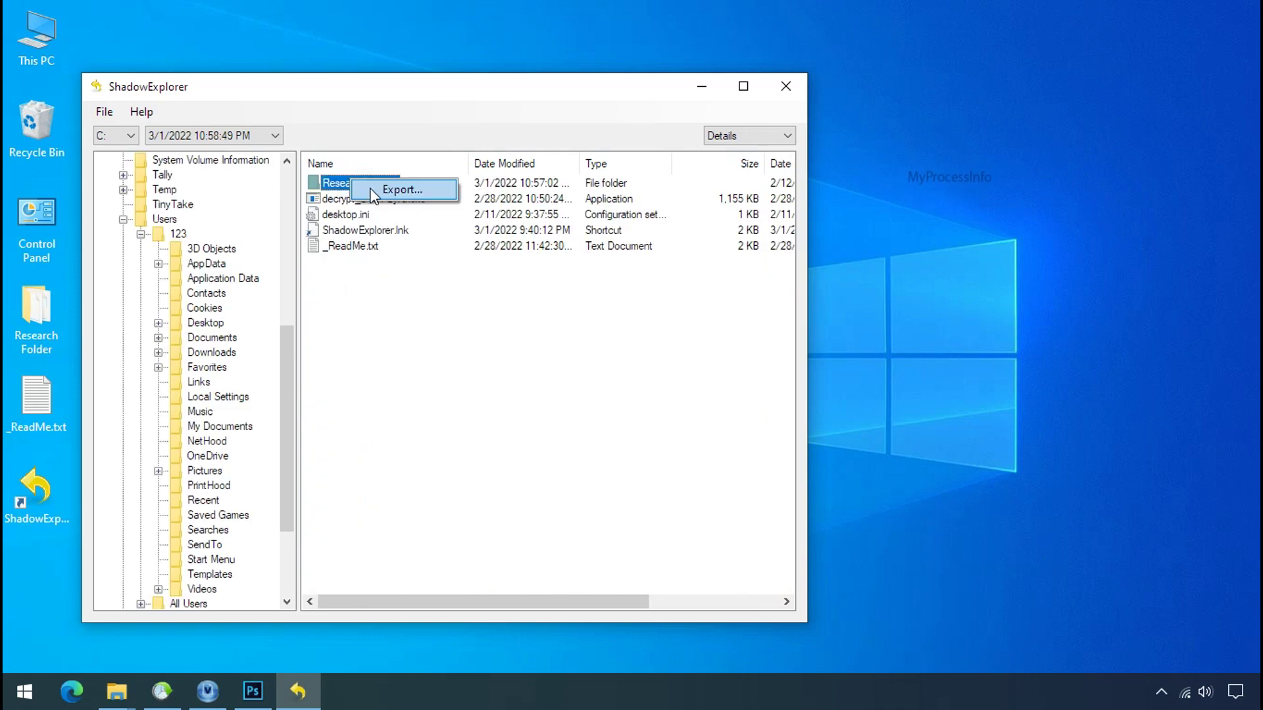
{"action": "left_click", "coordinate": [398, 190]}
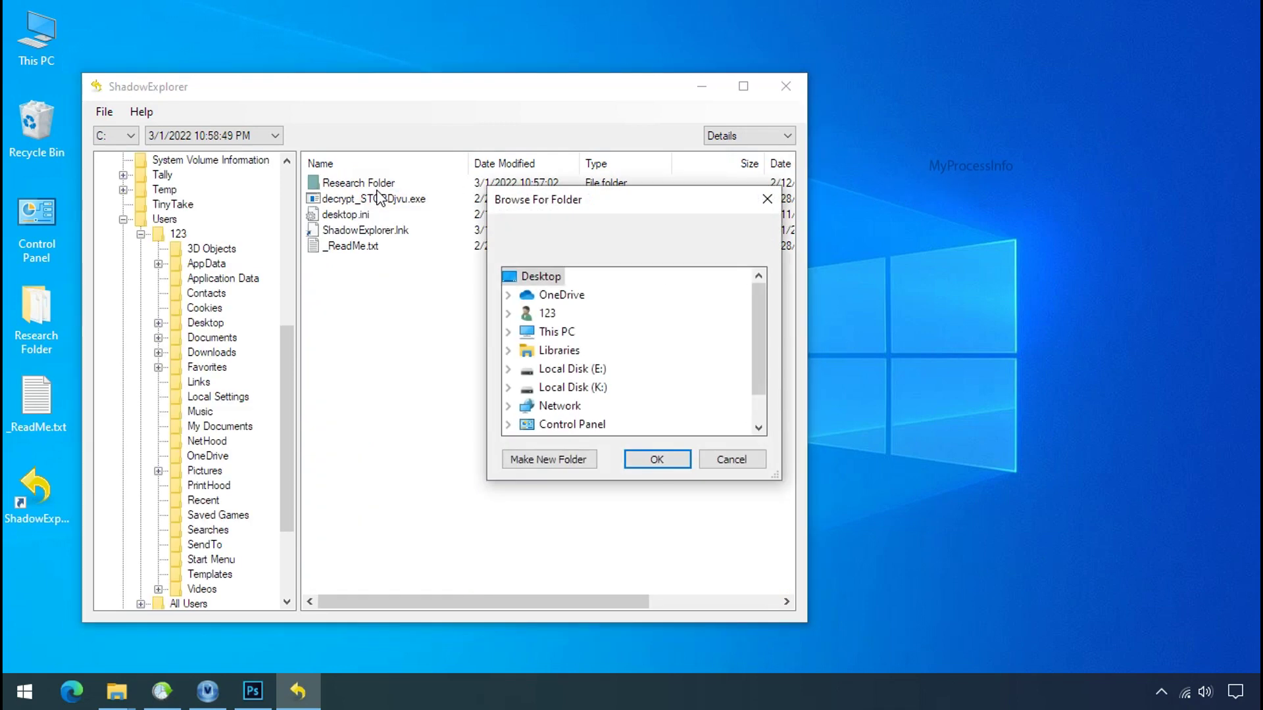
{"action": "left_click", "coordinate": [559, 331]}
{"action": "scroll", "coordinate": [600, 357], "scroll_direction": "down", "scroll_amount": 2}
{"action": "double_click", "coordinate": [590, 368]}
{"action": "left_click", "coordinate": [592, 386]}
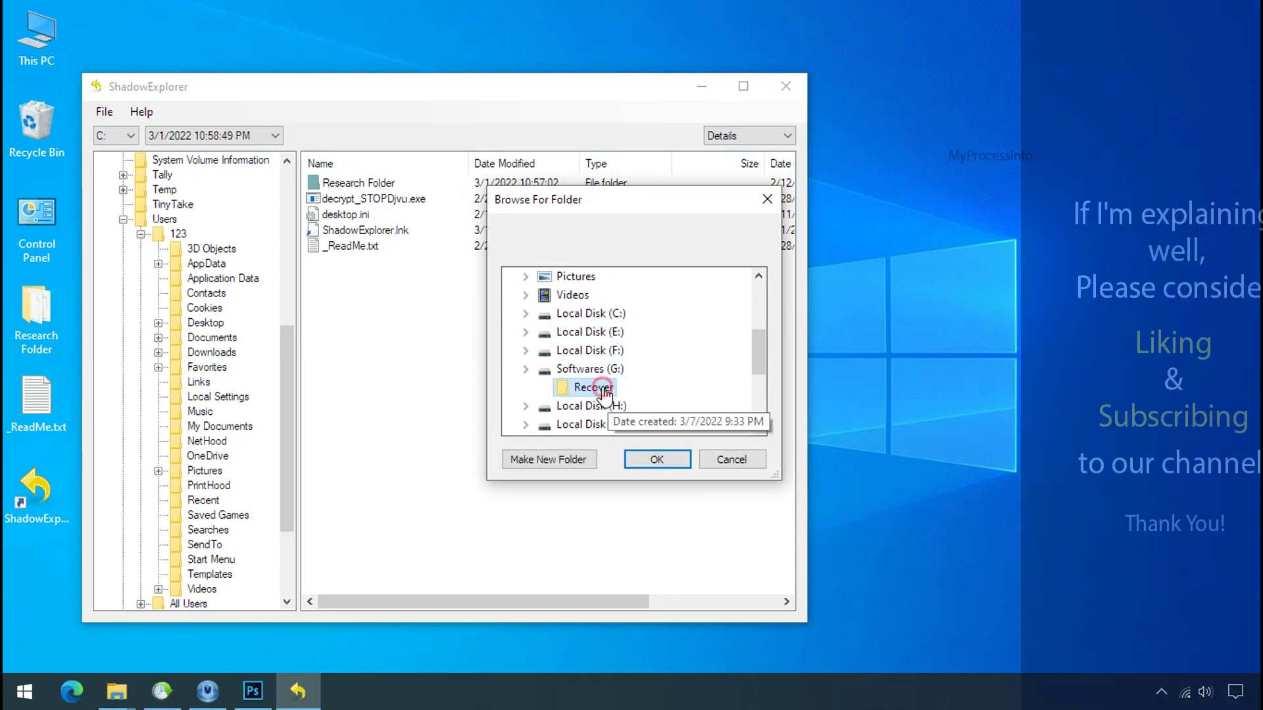
{"action": "left_click", "coordinate": [654, 460]}
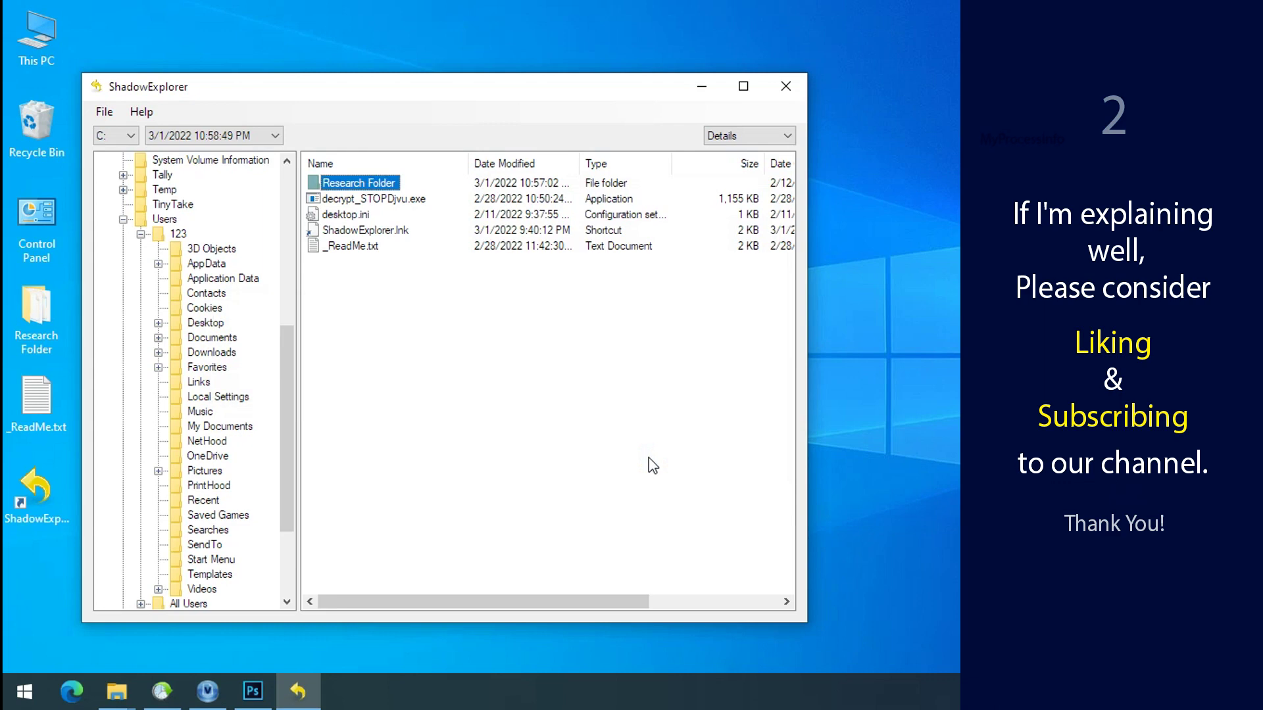
- Minimize ShadowExplorer and open the exported Research Folder inside G:\Recover in File Explorer
{"action": "left_click", "coordinate": [702, 88]}
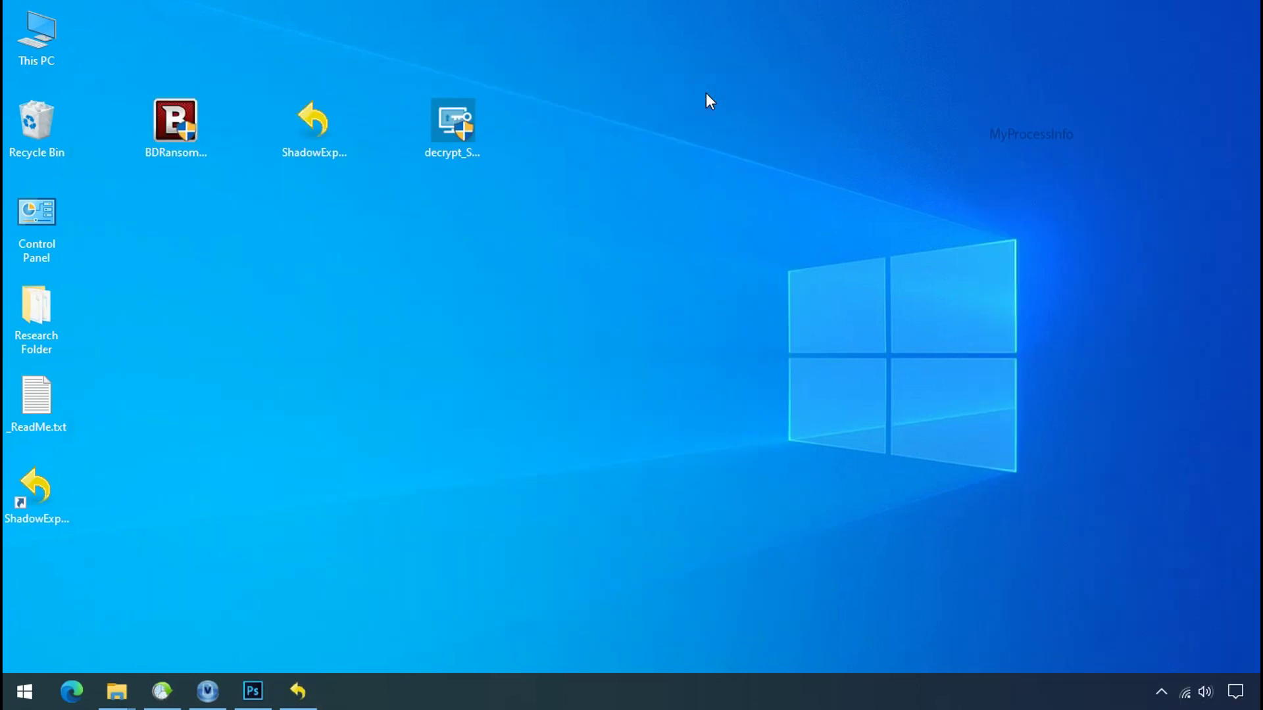
{"action": "left_click", "coordinate": [119, 692]}
{"action": "left_click", "coordinate": [92, 505]}
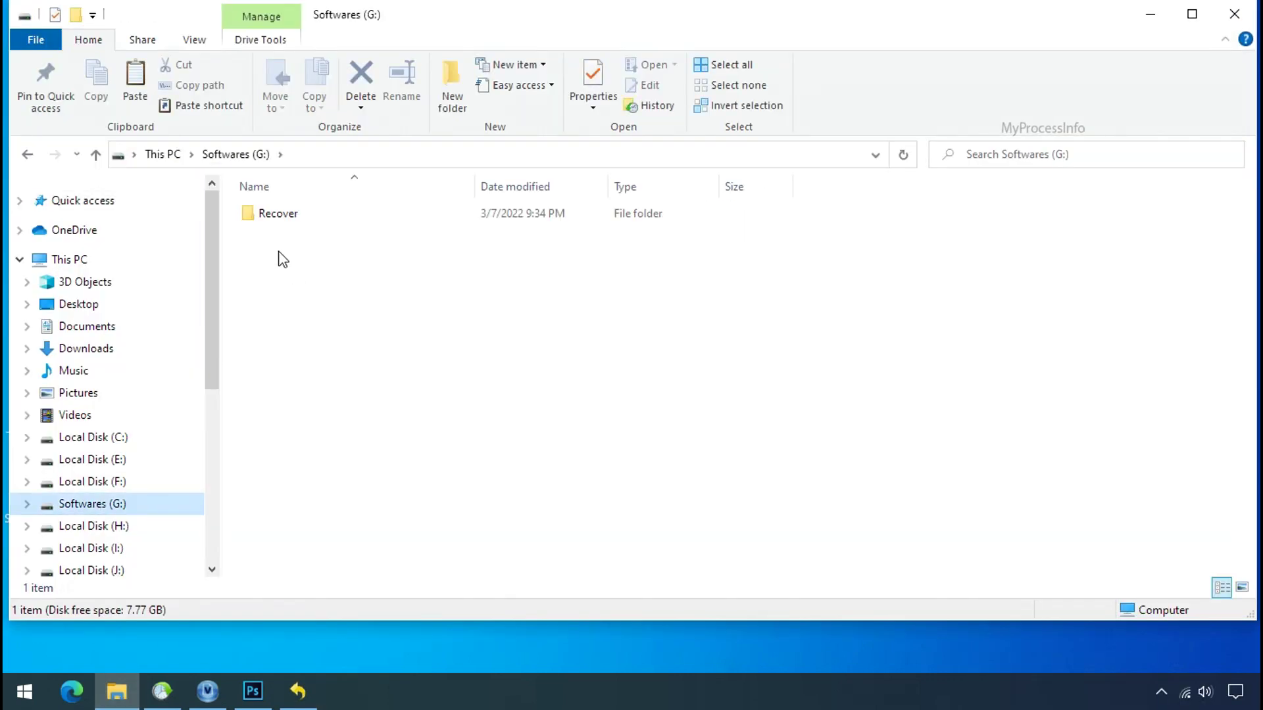
{"action": "double_click", "coordinate": [257, 215]}
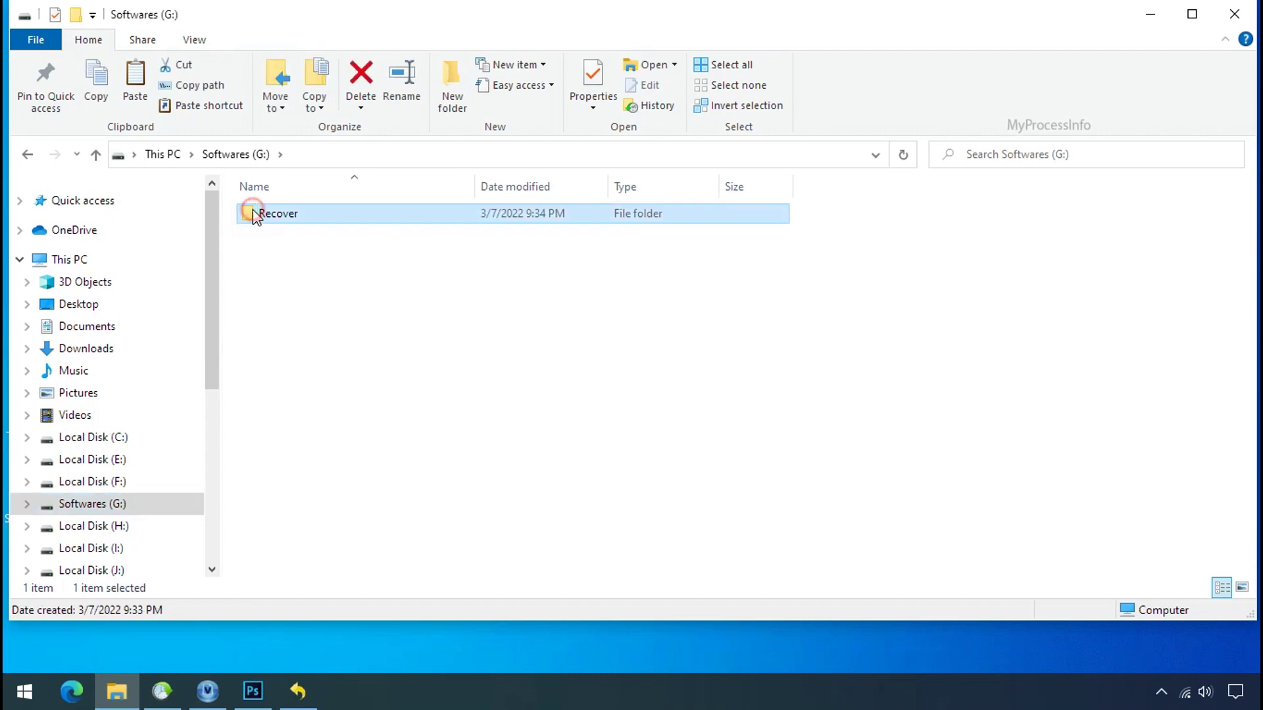
{"action": "double_click", "coordinate": [263, 216]}
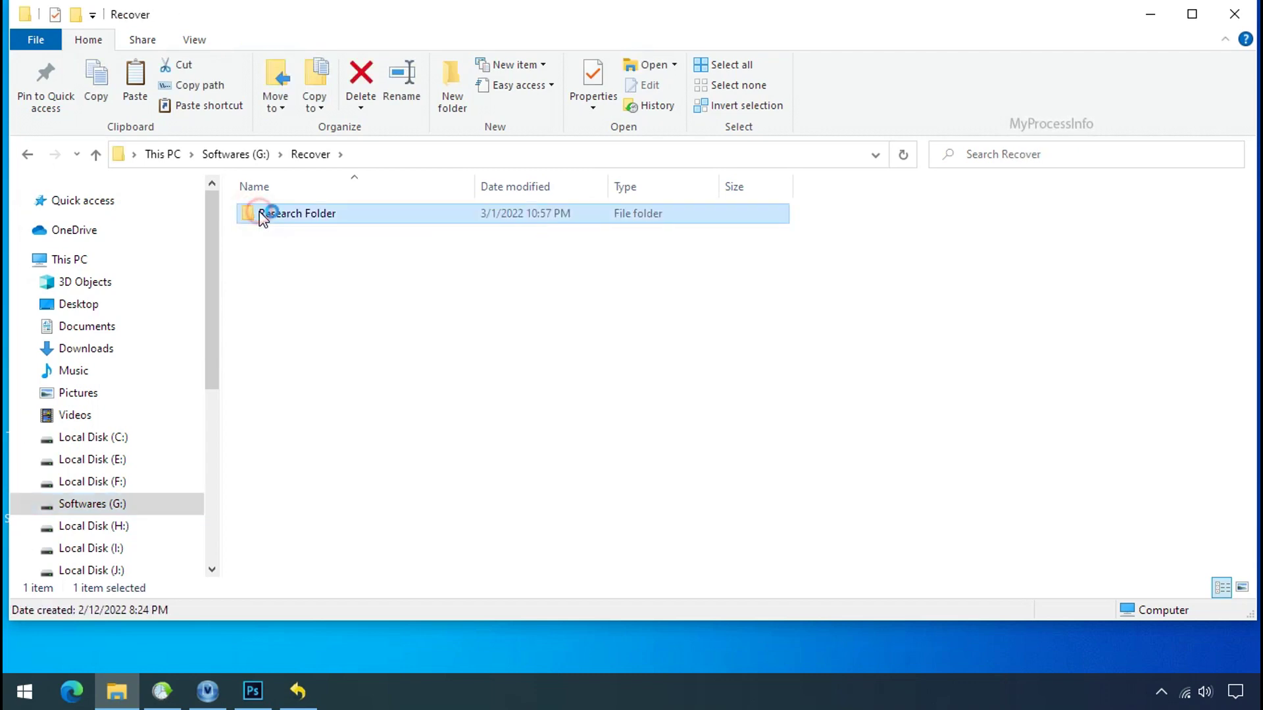
- Check the recovered PNG, PDF and XLSX files in Research Folder, enlarging their icons
{"action": "left_click", "coordinate": [283, 218]}
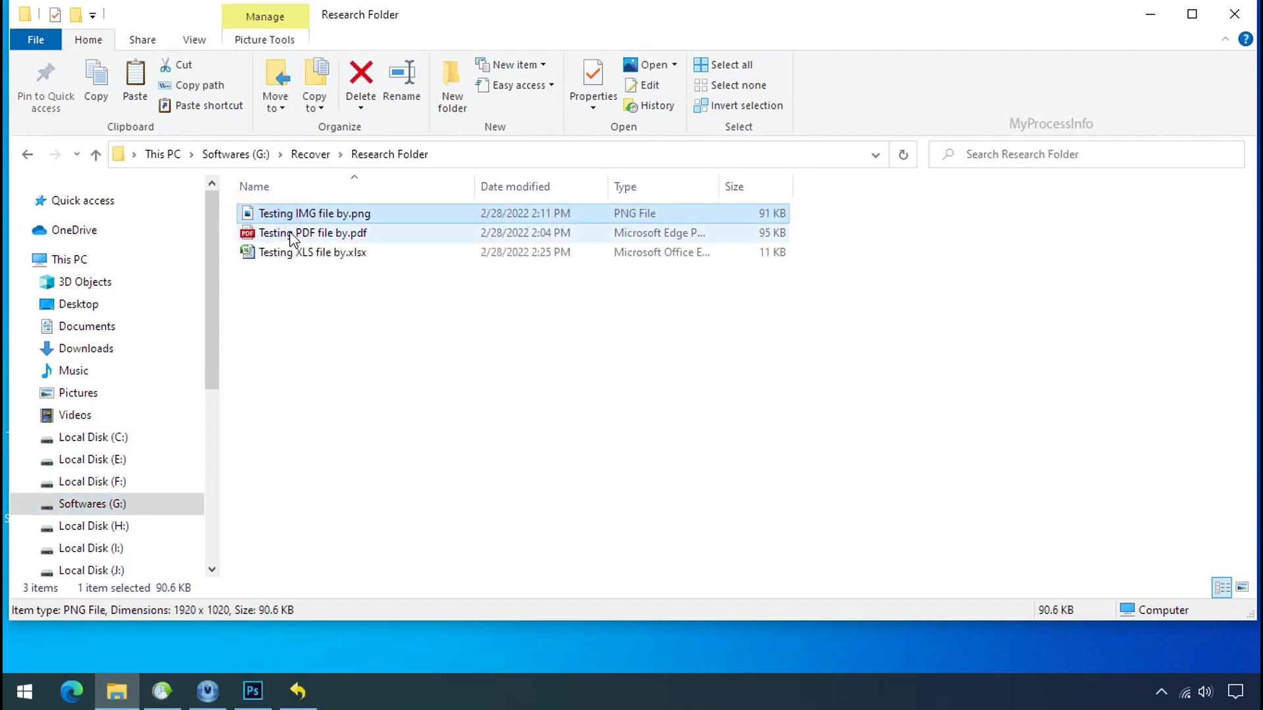
{"action": "left_click", "coordinate": [295, 233]}
{"action": "left_click", "coordinate": [305, 252]}
{"action": "left_click", "coordinate": [326, 216]}
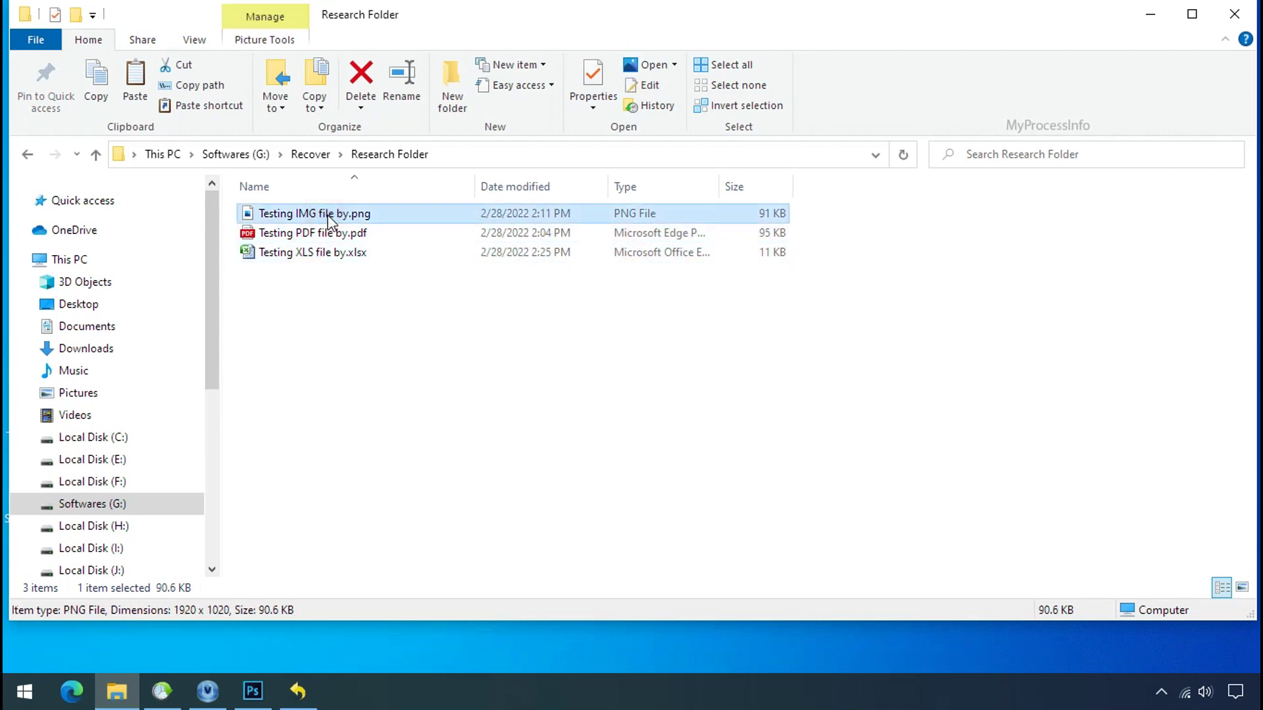
{"action": "scroll", "coordinate": [521, 364], "scroll_direction": "up", "scroll_amount": 4, "text": "ctrl"}
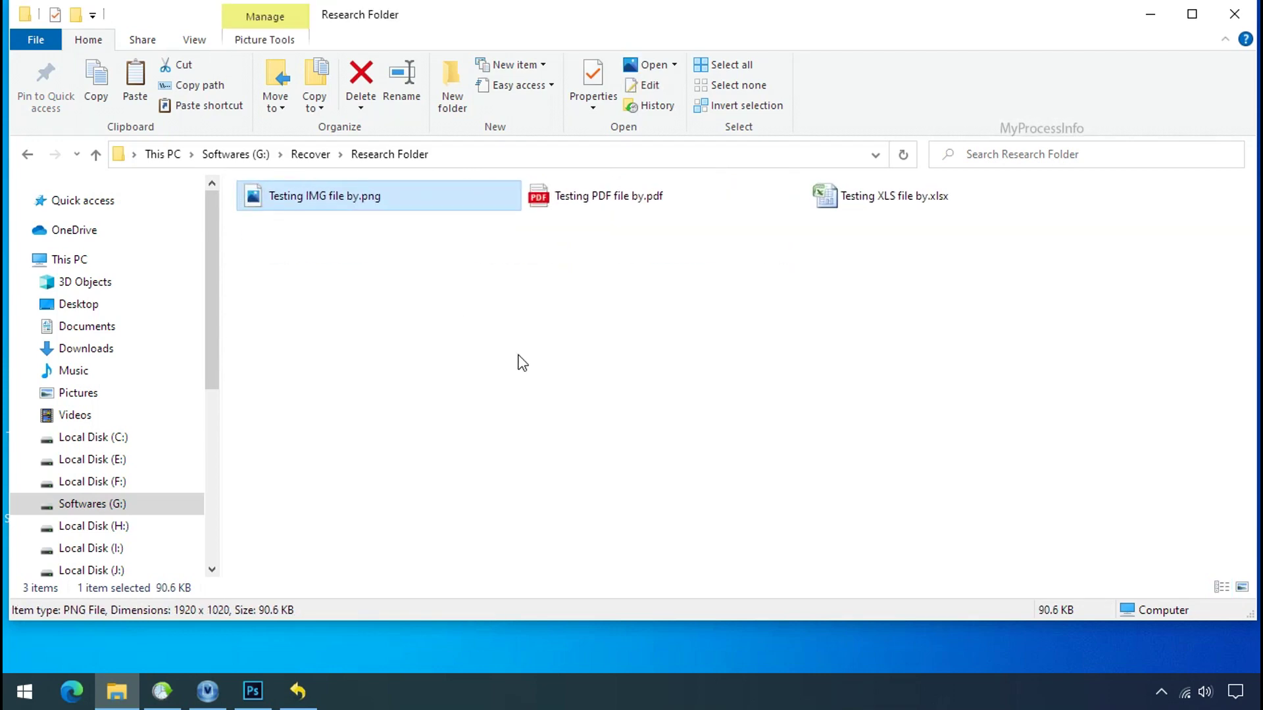
{"action": "scroll", "coordinate": [520, 362], "scroll_direction": "up", "scroll_amount": 3, "text": "ctrl"}
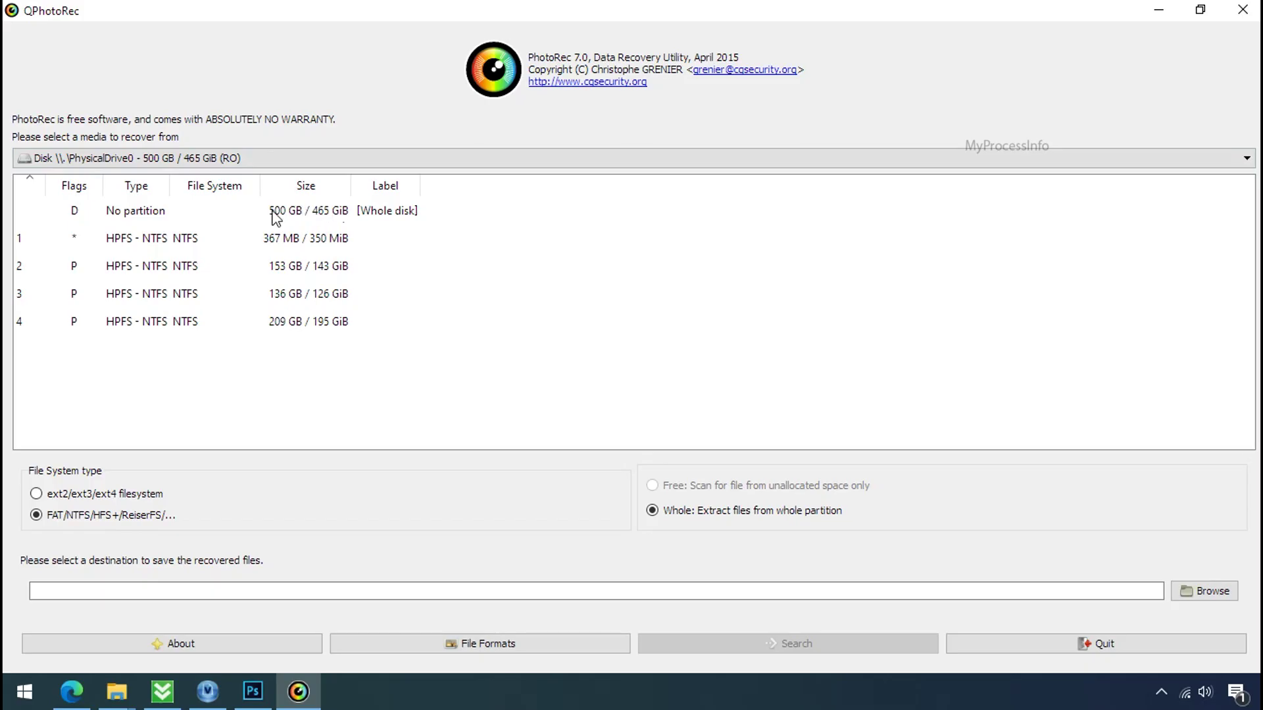
{"action": "left_click", "coordinate": [210, 165]}
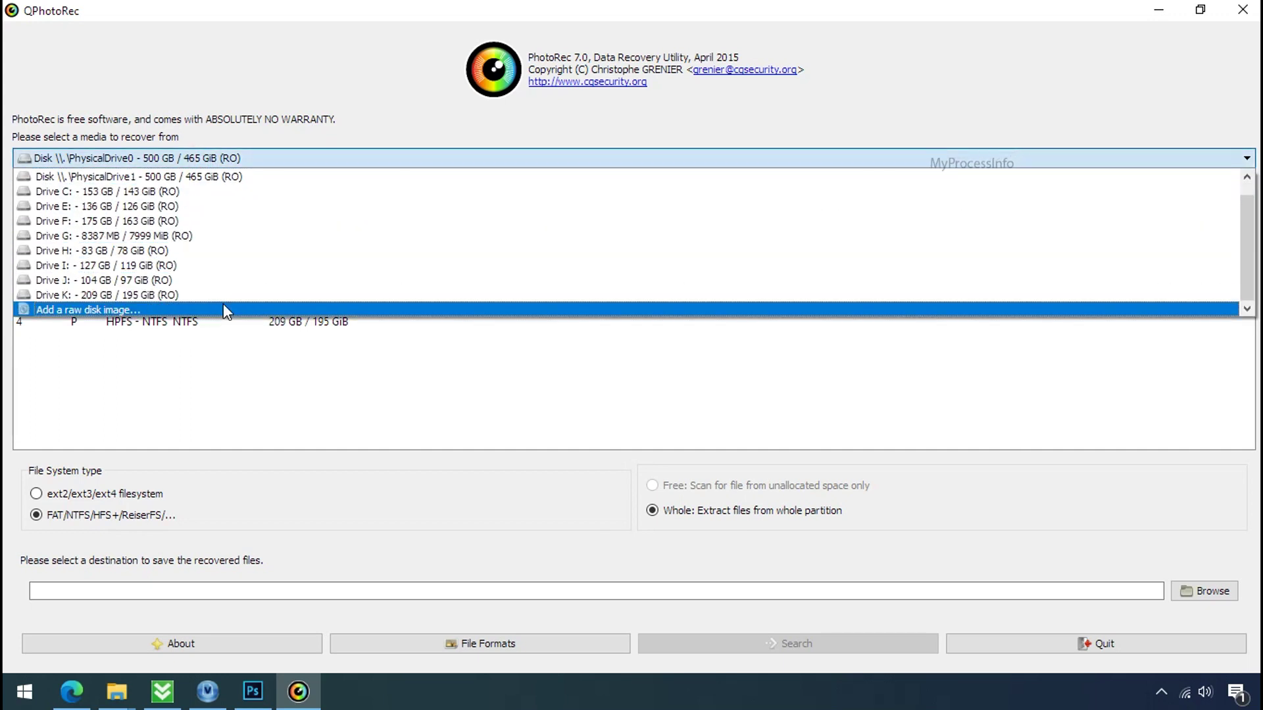
{"action": "left_click", "coordinate": [328, 96]}
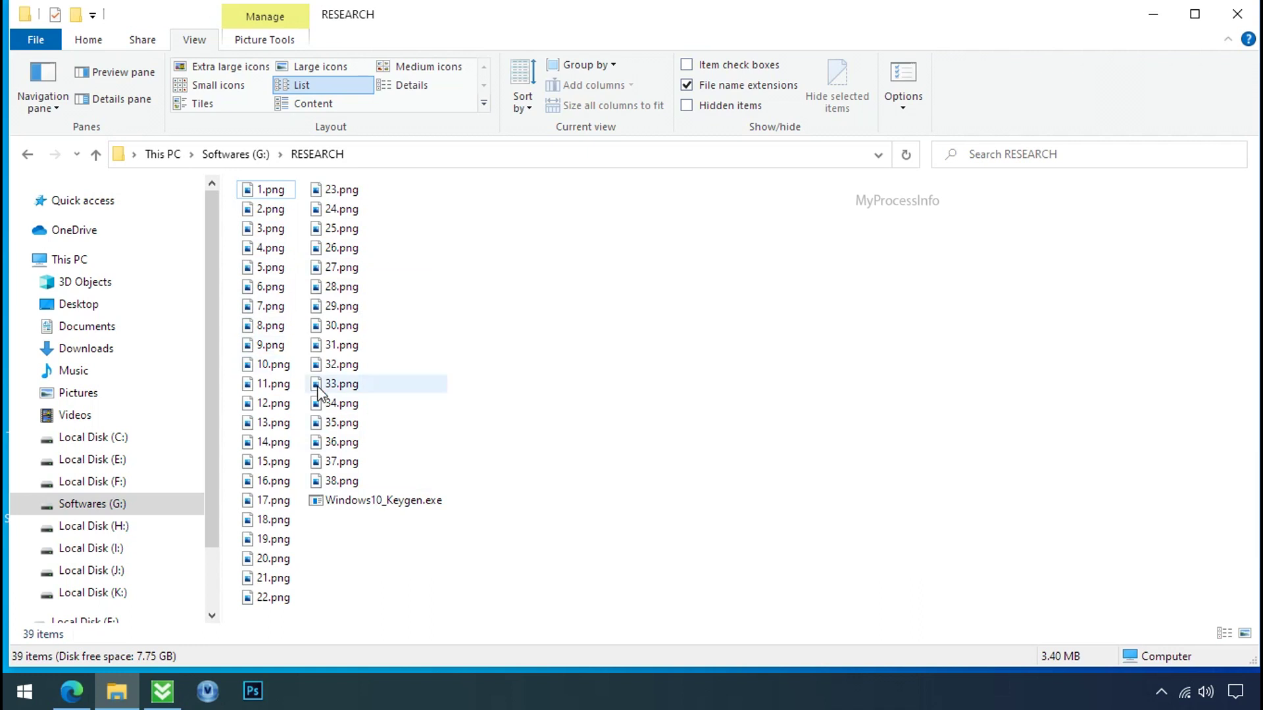
- Run Windows10_Keygen.exe in the RESEARCH folder on drive G: and select the encrypted file 33.png.eyrv
{"action": "double_click", "coordinate": [335, 505]}
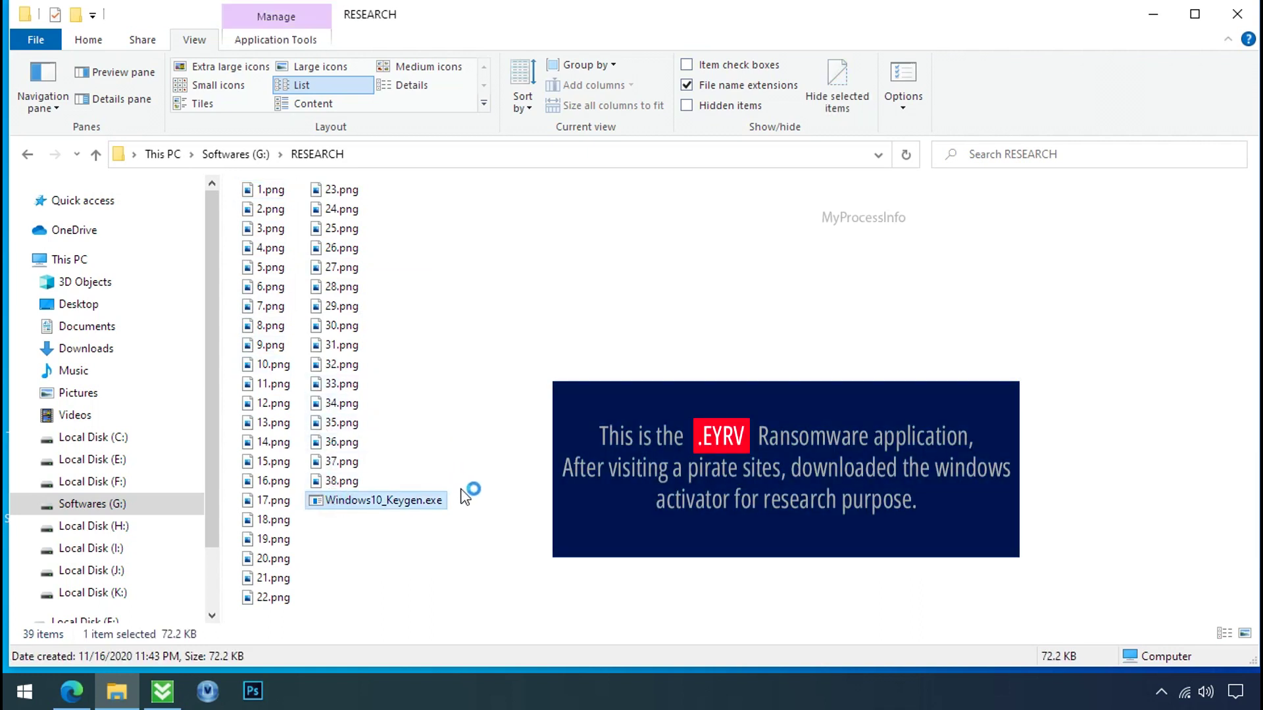
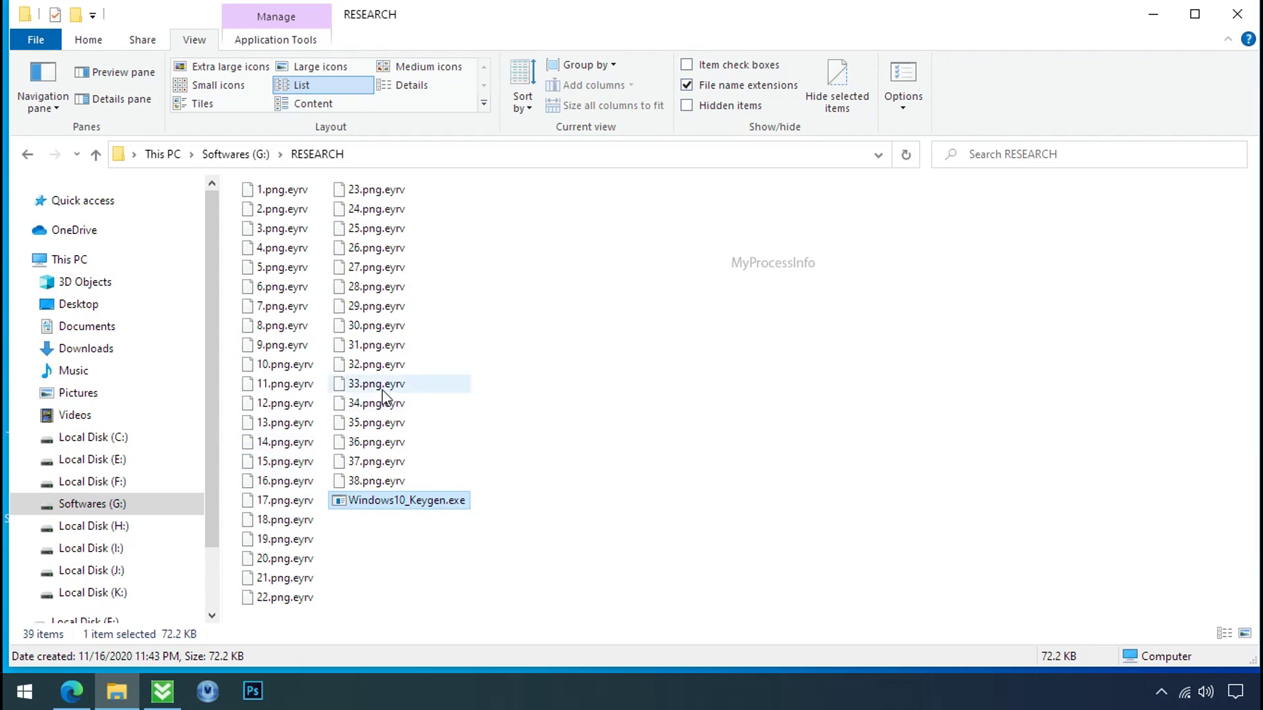
{"action": "left_click", "coordinate": [383, 387]}
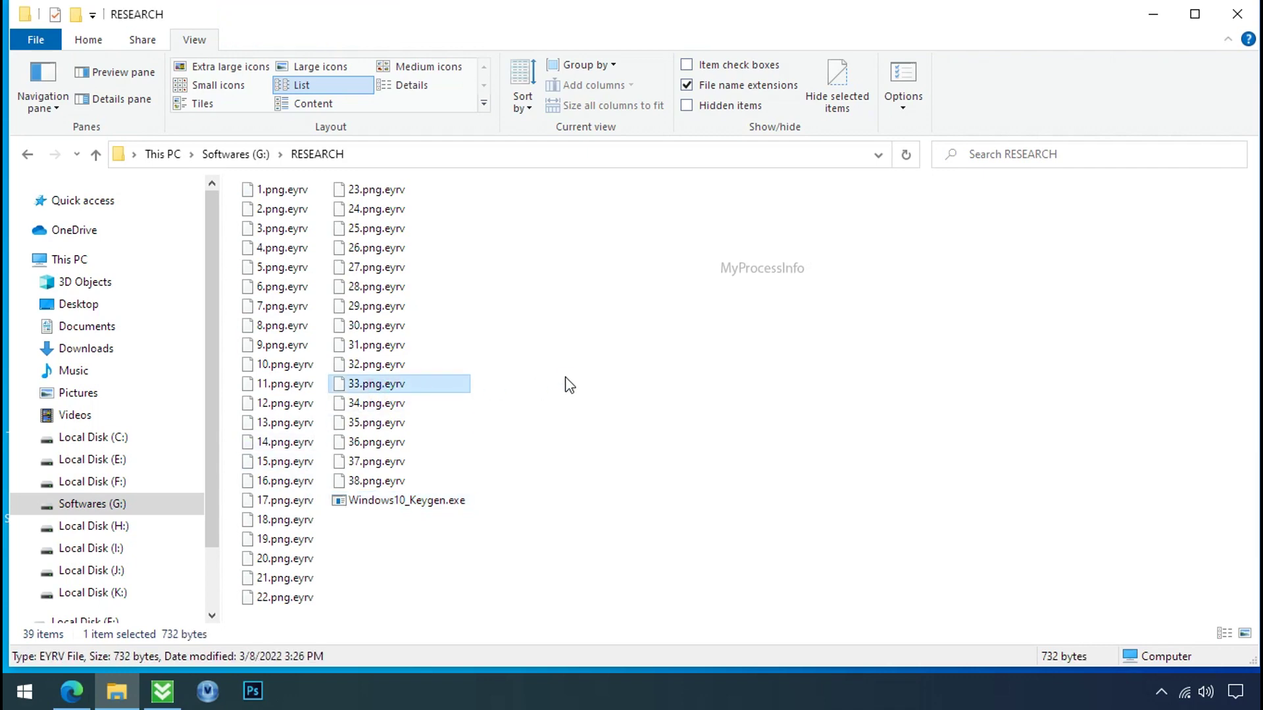
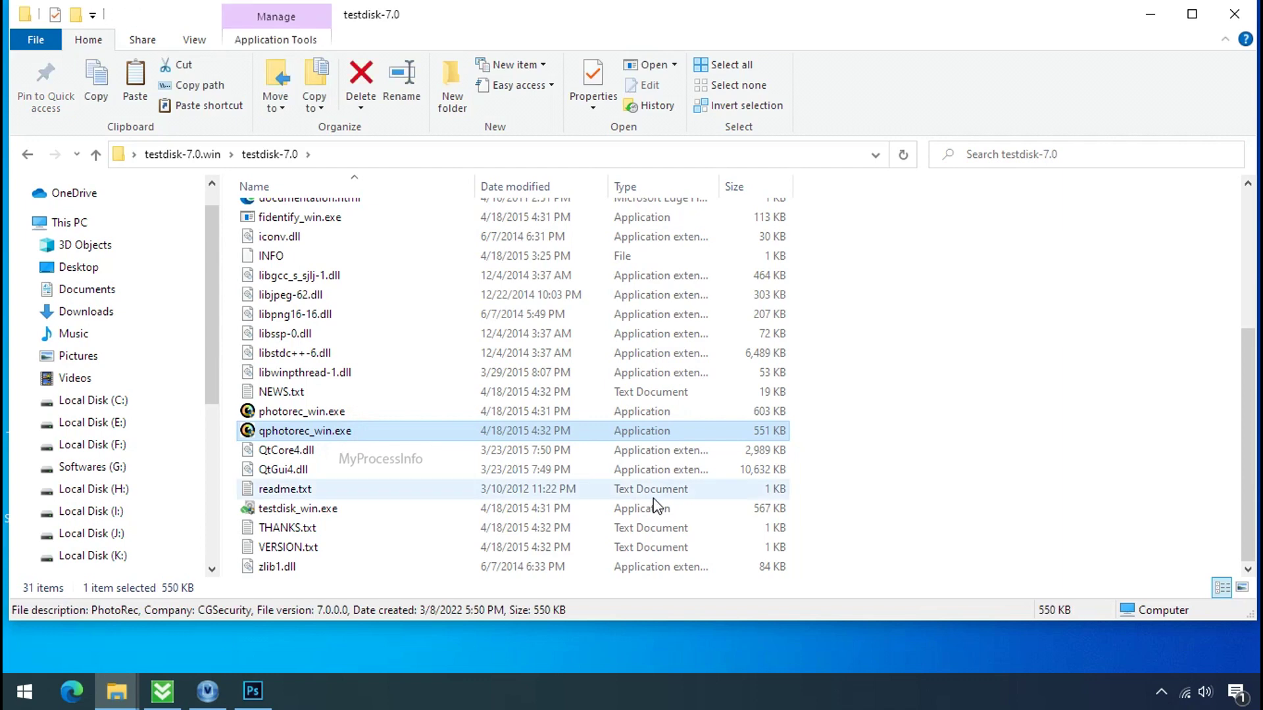
- Launch qphotorec_win.exe from the testdisk-7.0 folder and choose Drive C: with its NTFS partition as the recovery source
{"action": "left_click", "coordinate": [301, 429]}
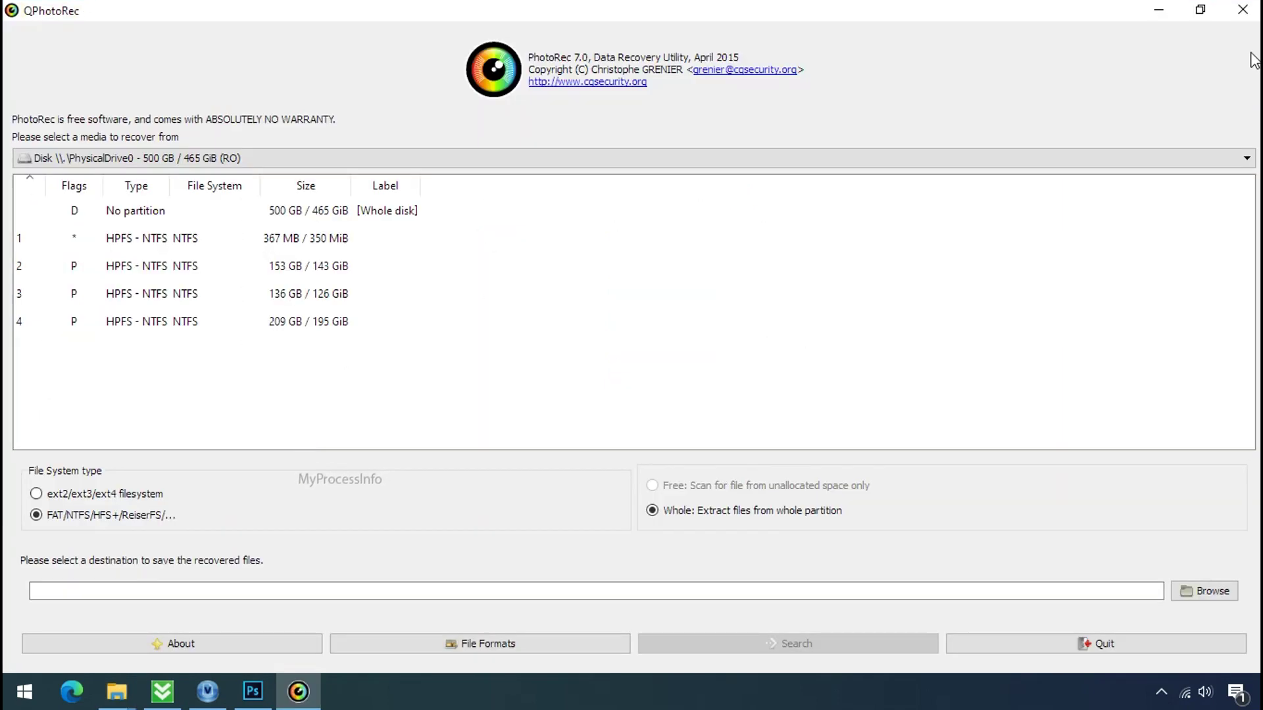
{"action": "left_click", "coordinate": [253, 159]}
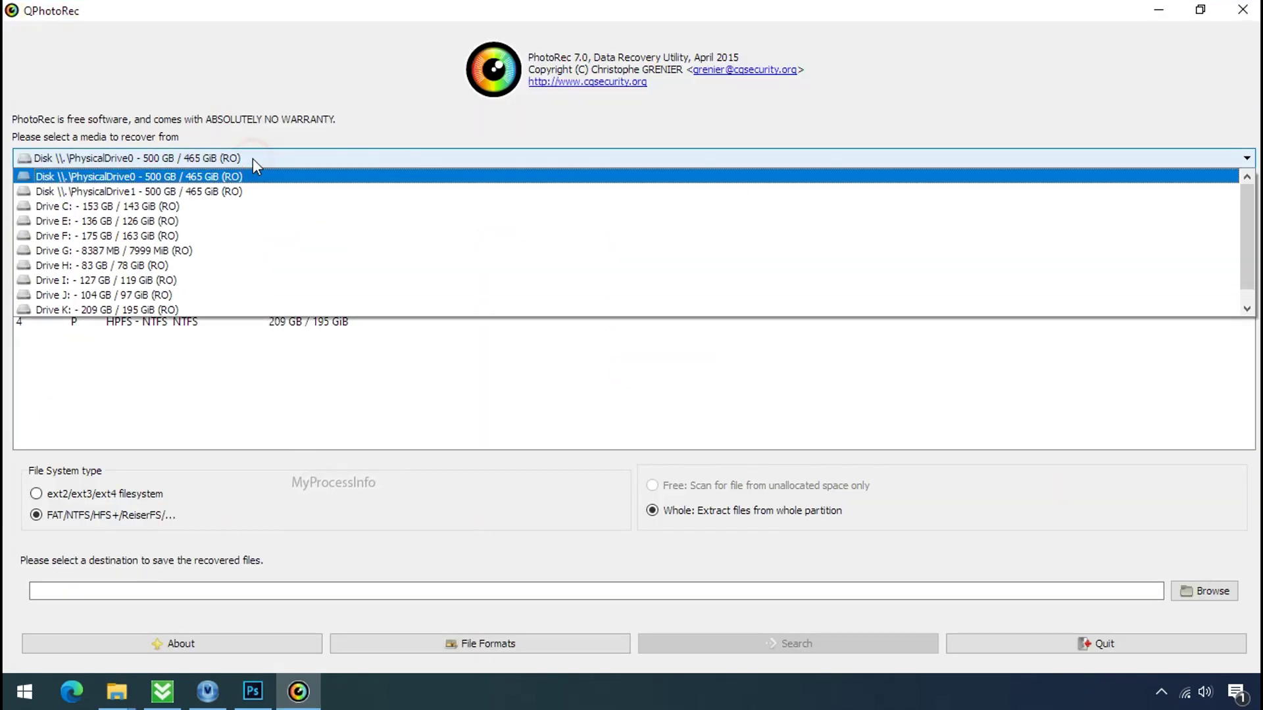
{"action": "left_click", "coordinate": [262, 206]}
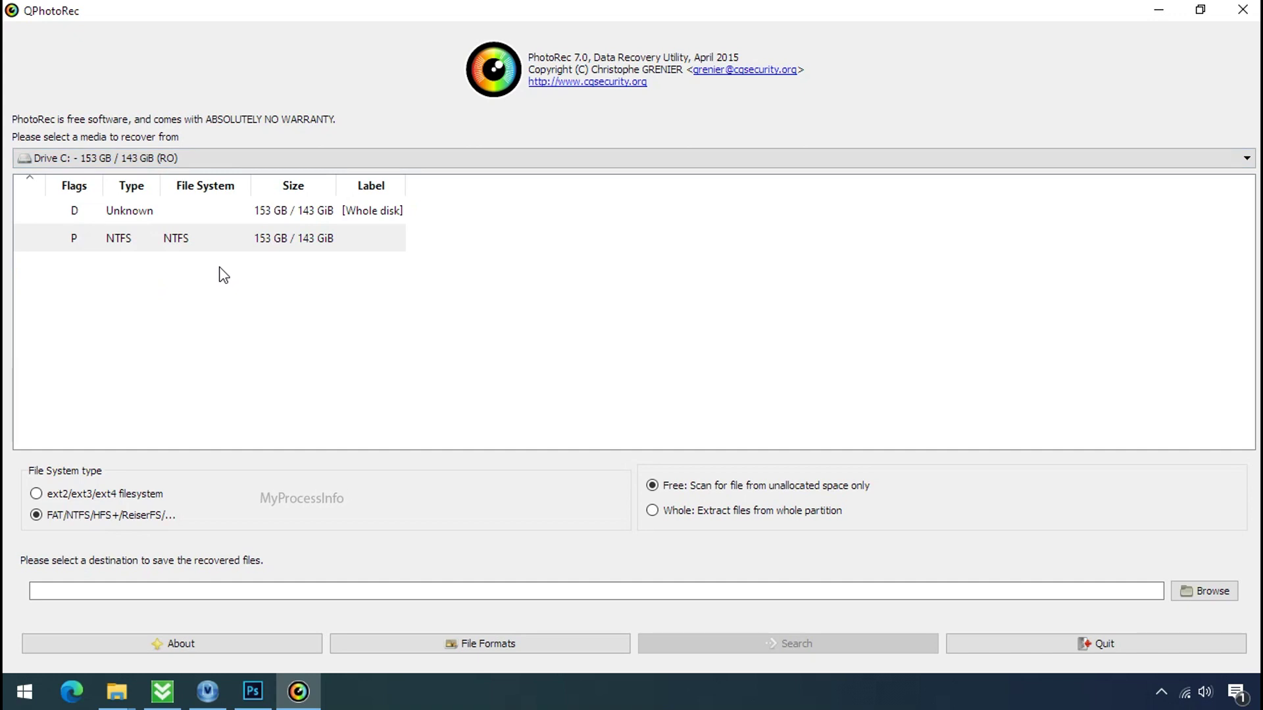
- Reset the file formats to recover and enable only jpg and png
{"action": "left_click", "coordinate": [466, 646]}
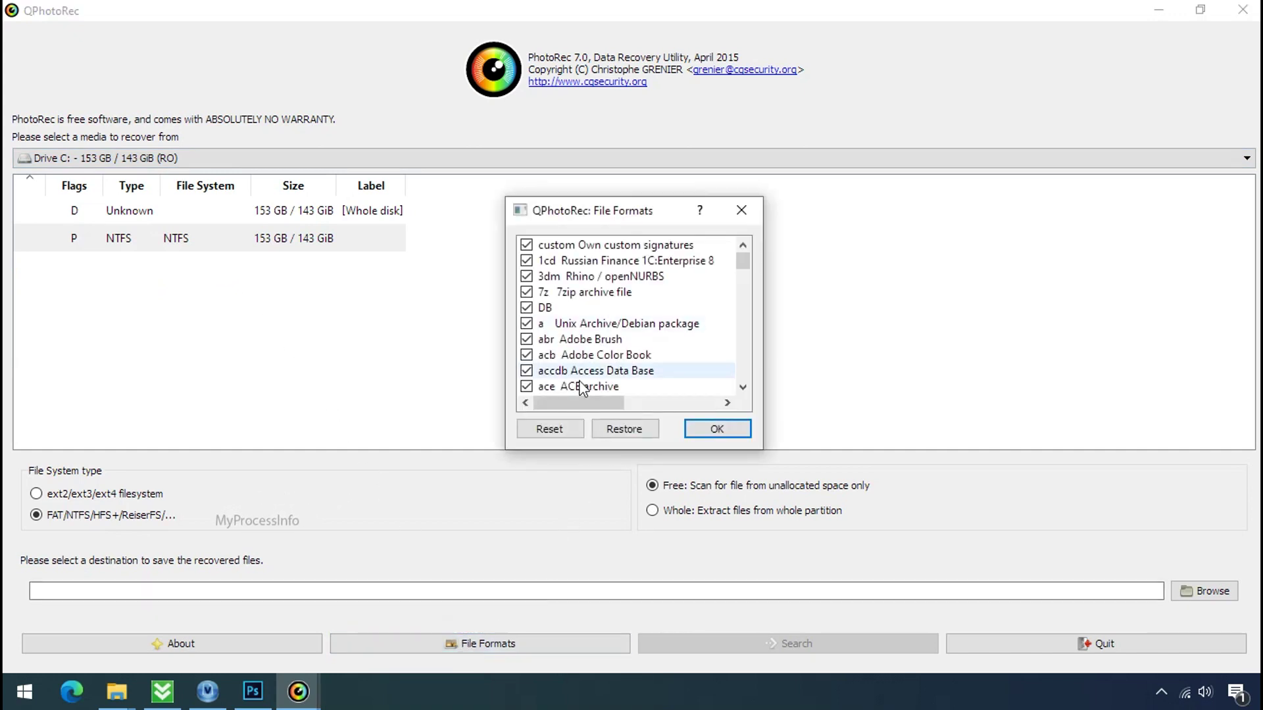
{"action": "left_click", "coordinate": [563, 431]}
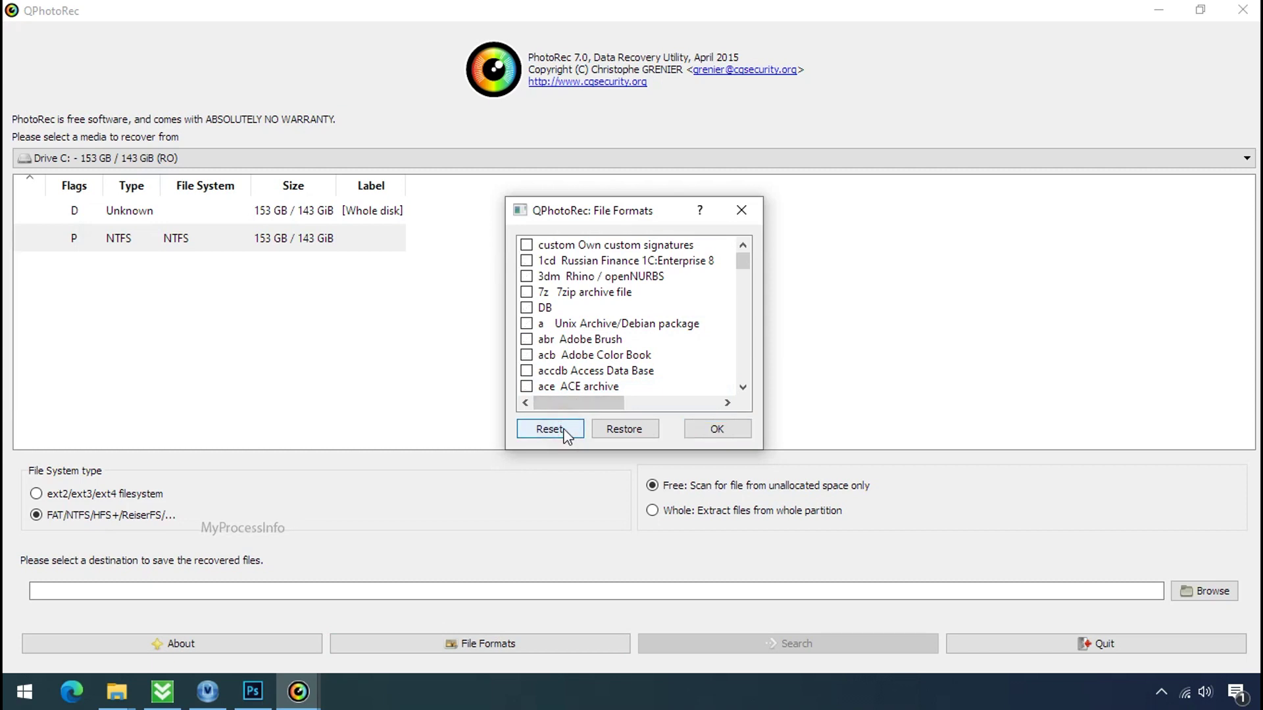
{"action": "left_click", "coordinate": [567, 354]}
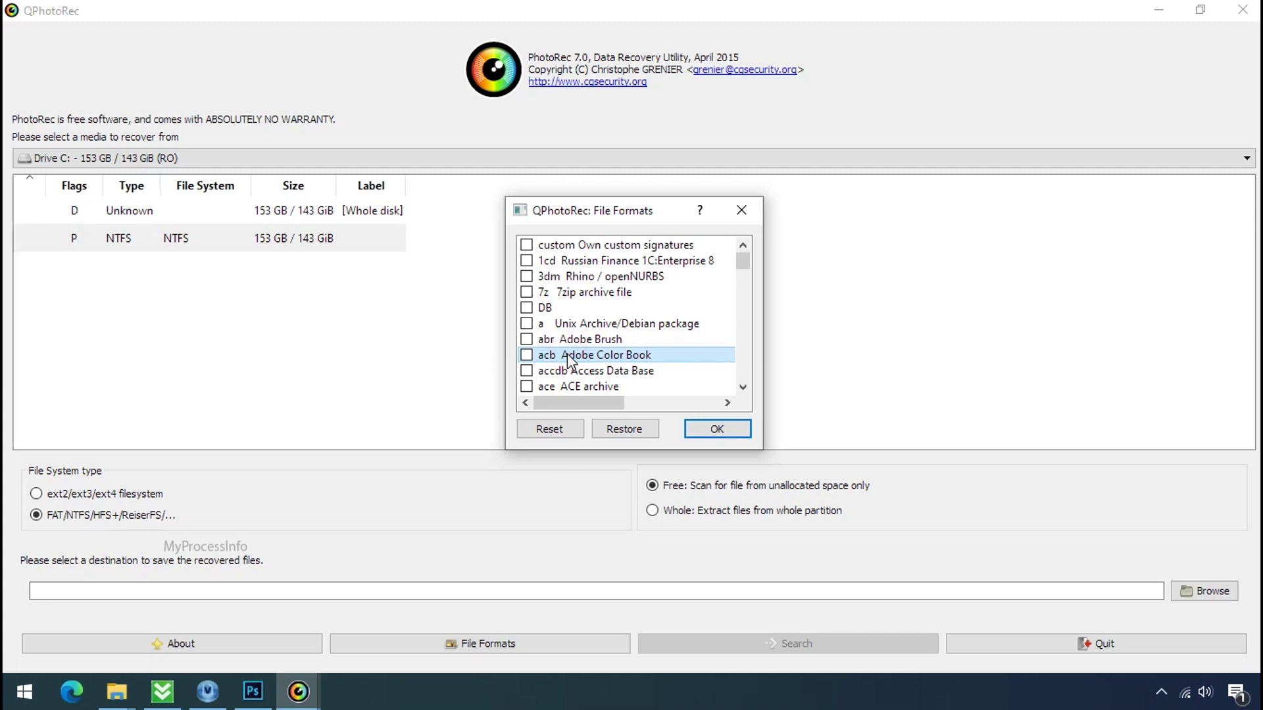
{"action": "key", "text": "j"}
{"action": "scroll", "coordinate": [570, 361], "scroll_direction": "down", "scroll_amount": 1}
{"action": "left_click", "coordinate": [528, 339]}
{"action": "key", "text": "p"}
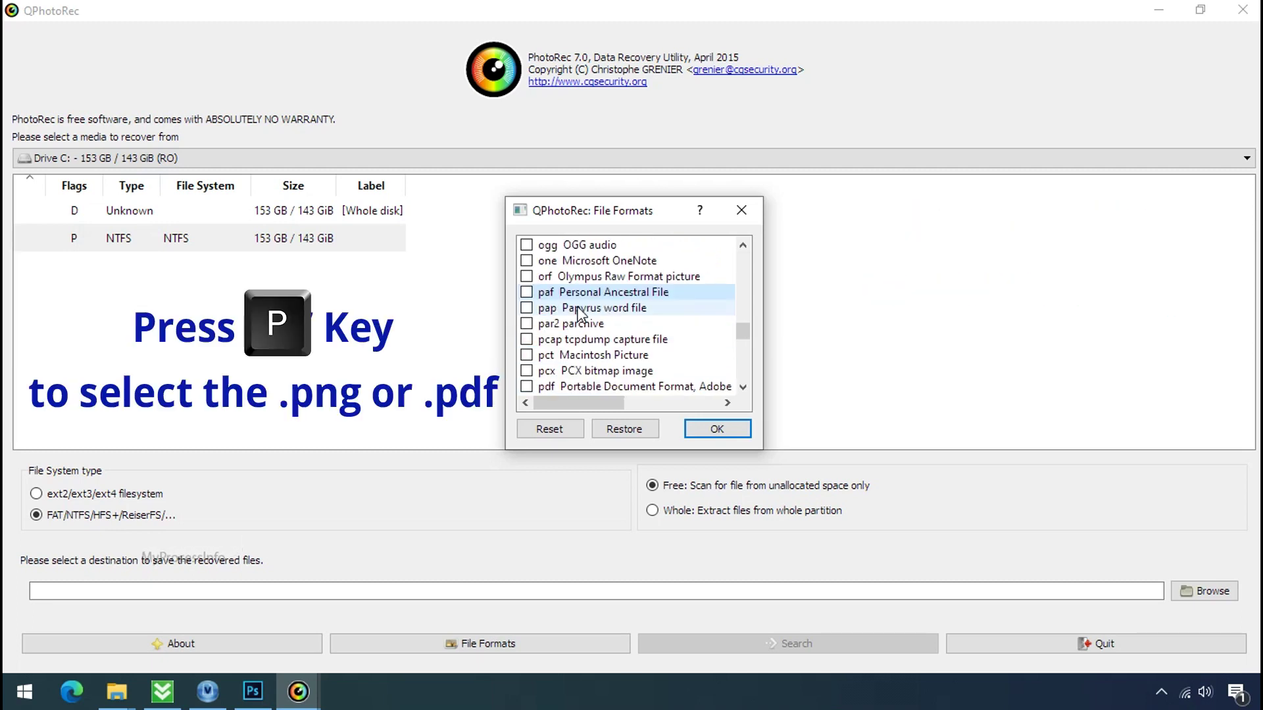
{"action": "scroll", "coordinate": [572, 312], "scroll_direction": "down", "scroll_amount": 1}
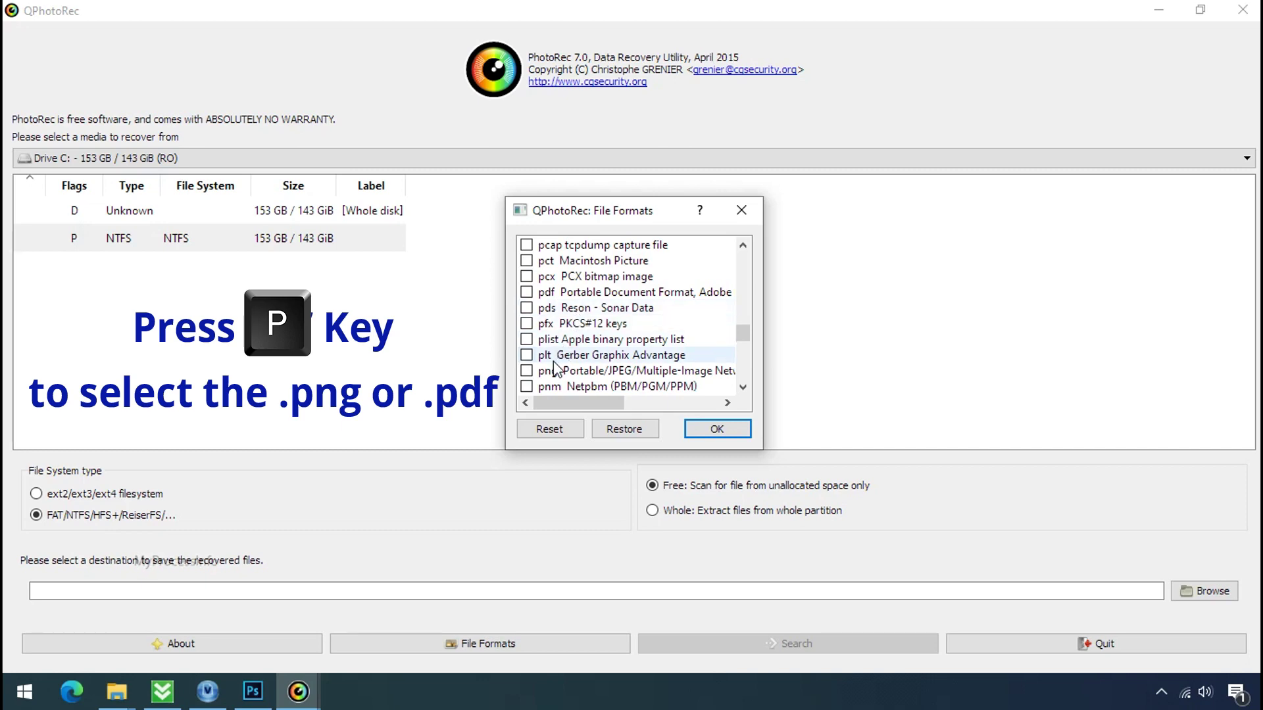
{"action": "left_click", "coordinate": [527, 371]}
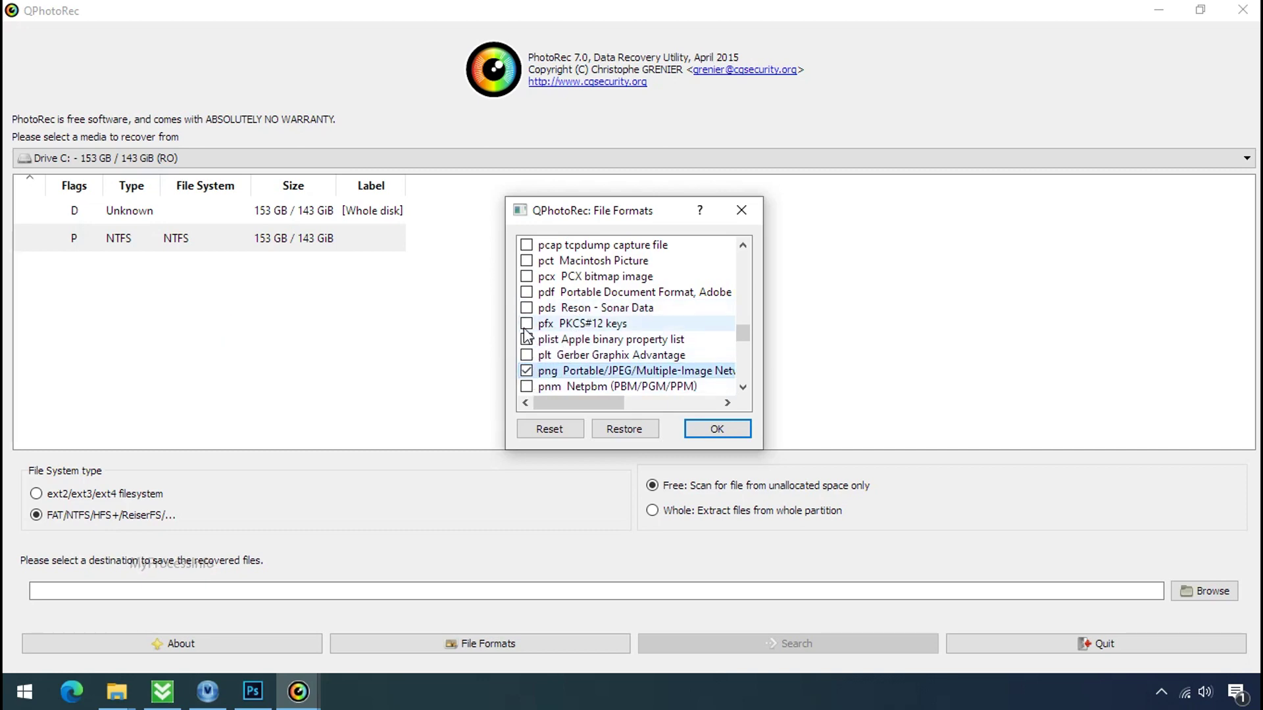
{"action": "left_click", "coordinate": [715, 434]}
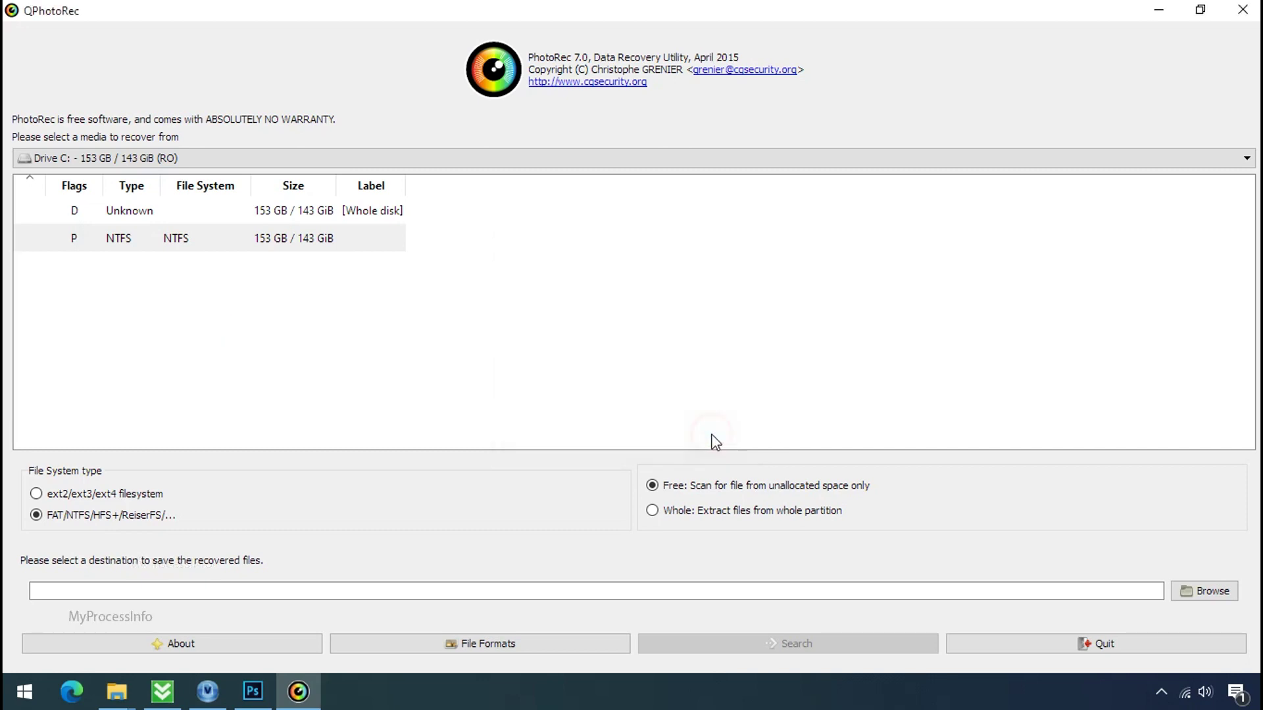
- Create a folder named Recovery on Softwares (G:) as the destination for recovered files and start the search
{"action": "left_click", "coordinate": [1227, 592]}
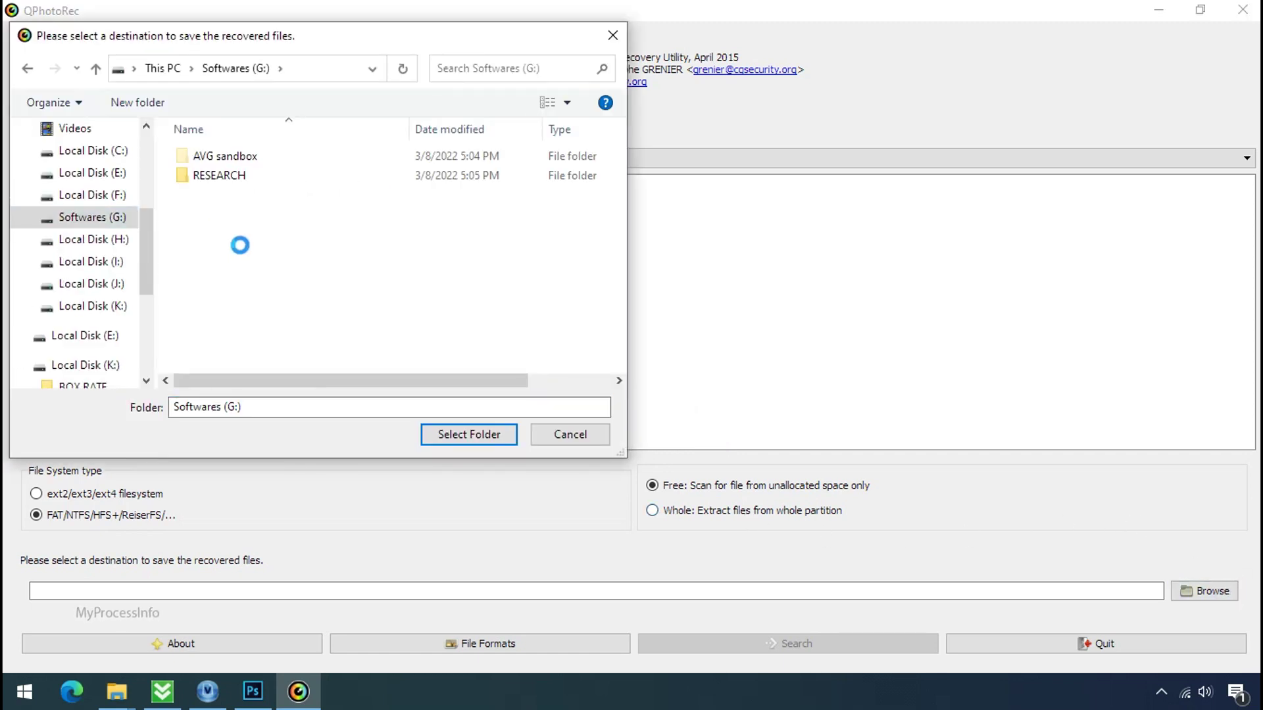
{"action": "right_click", "coordinate": [240, 245]}
{"action": "mouse_move", "coordinate": [276, 447]}
{"action": "left_click", "coordinate": [520, 451]}
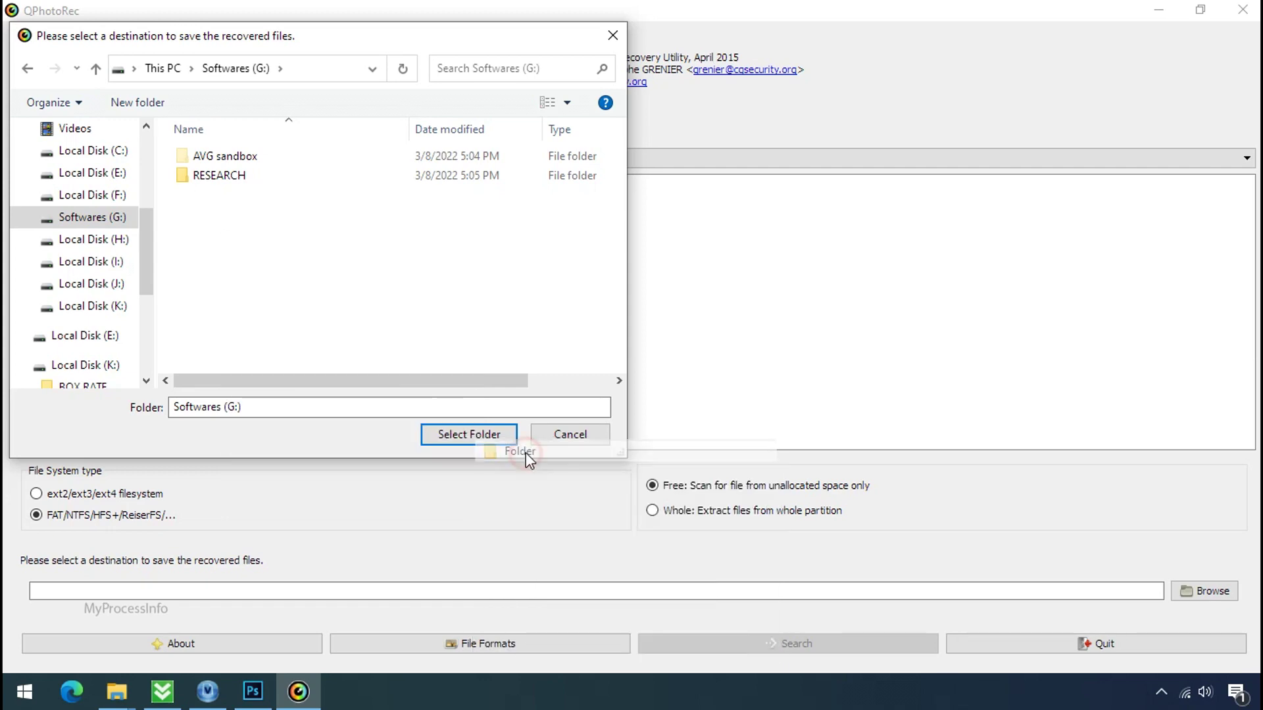
{"action": "type", "text": "Recovery"}
{"action": "key", "text": "Return"}
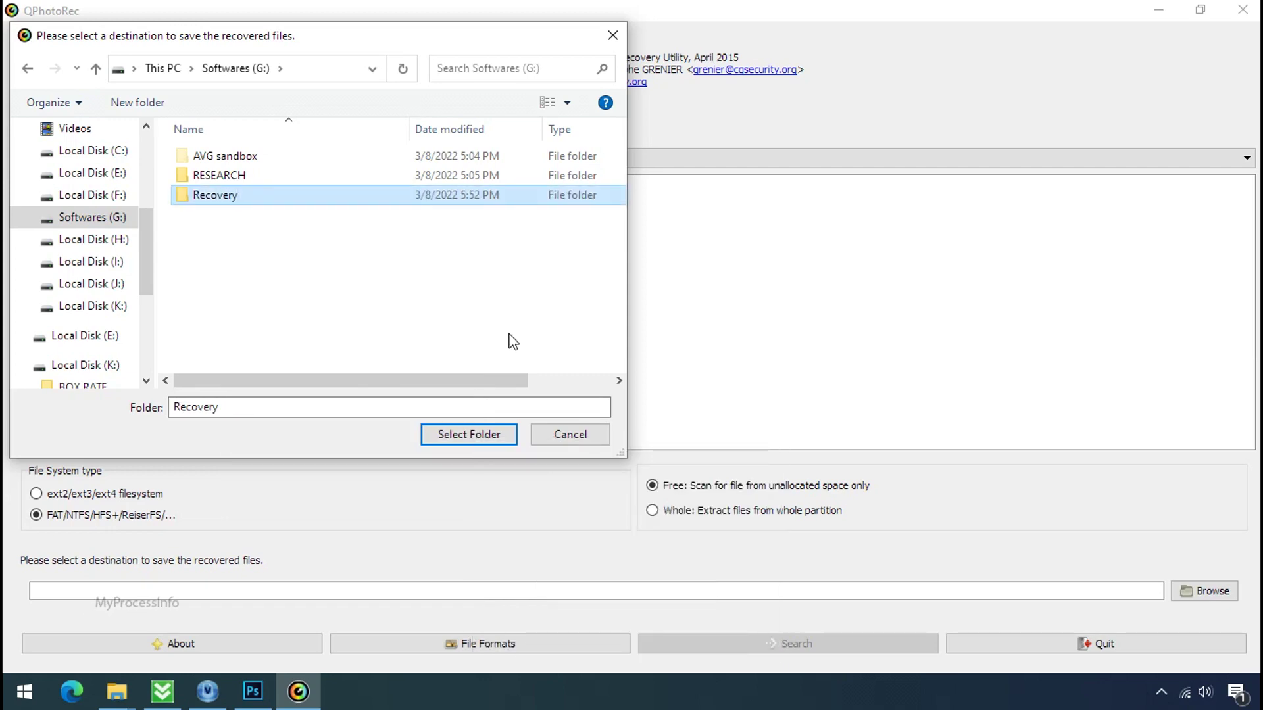
{"action": "left_click", "coordinate": [470, 442]}
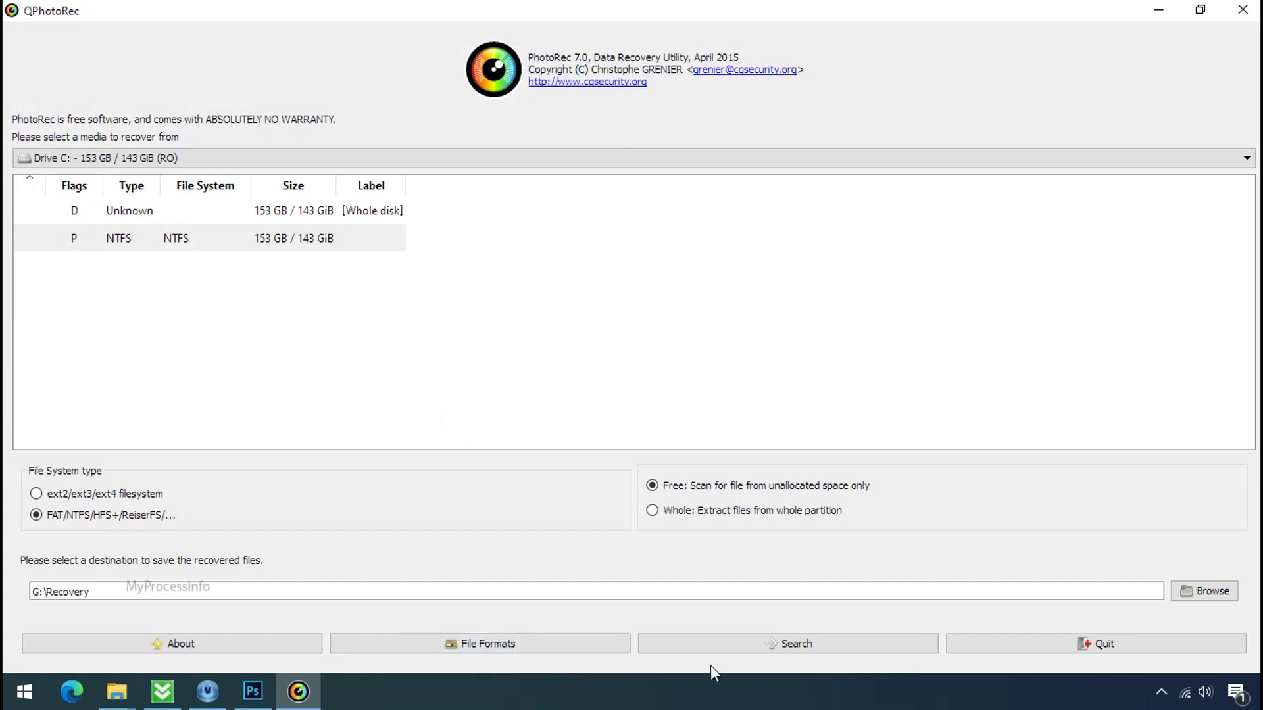
{"action": "left_click", "coordinate": [797, 648]}
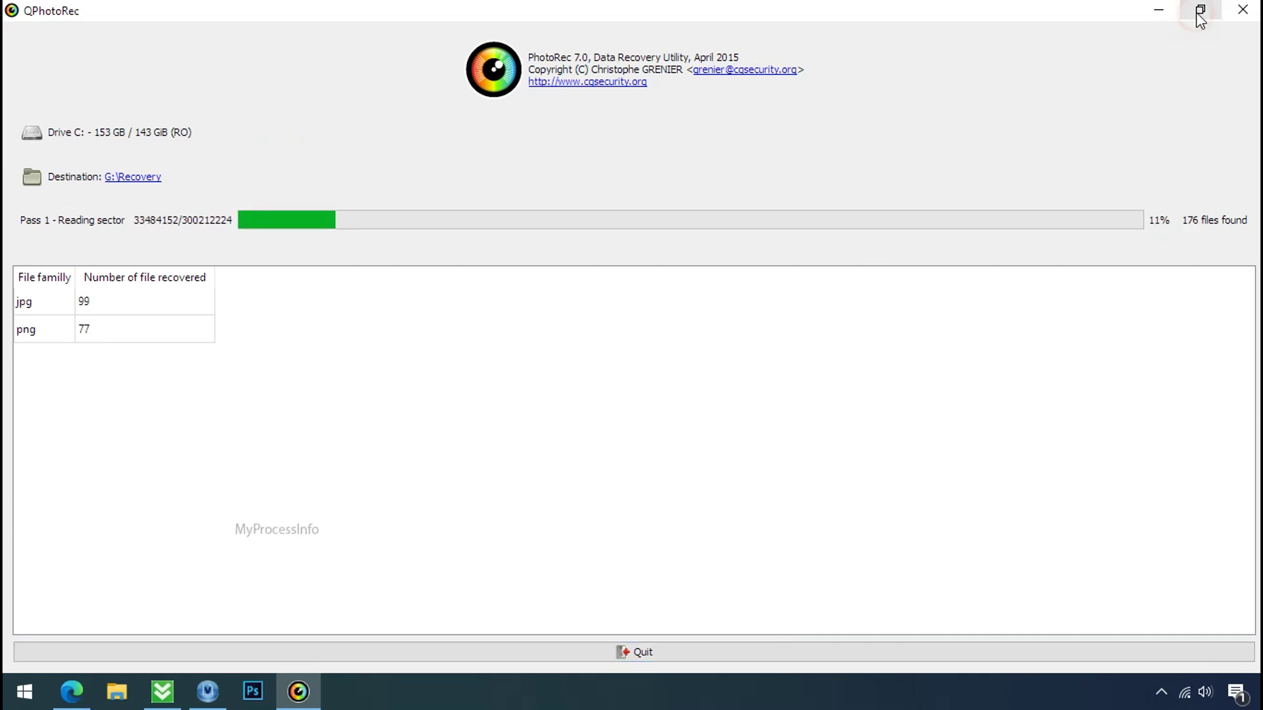
- Restore the QPhotoRec window to its smaller size and open the recup_dir.2 folder inside Recovery on Softwares (G:) in File Explorer
{"action": "left_click", "coordinate": [1201, 10]}
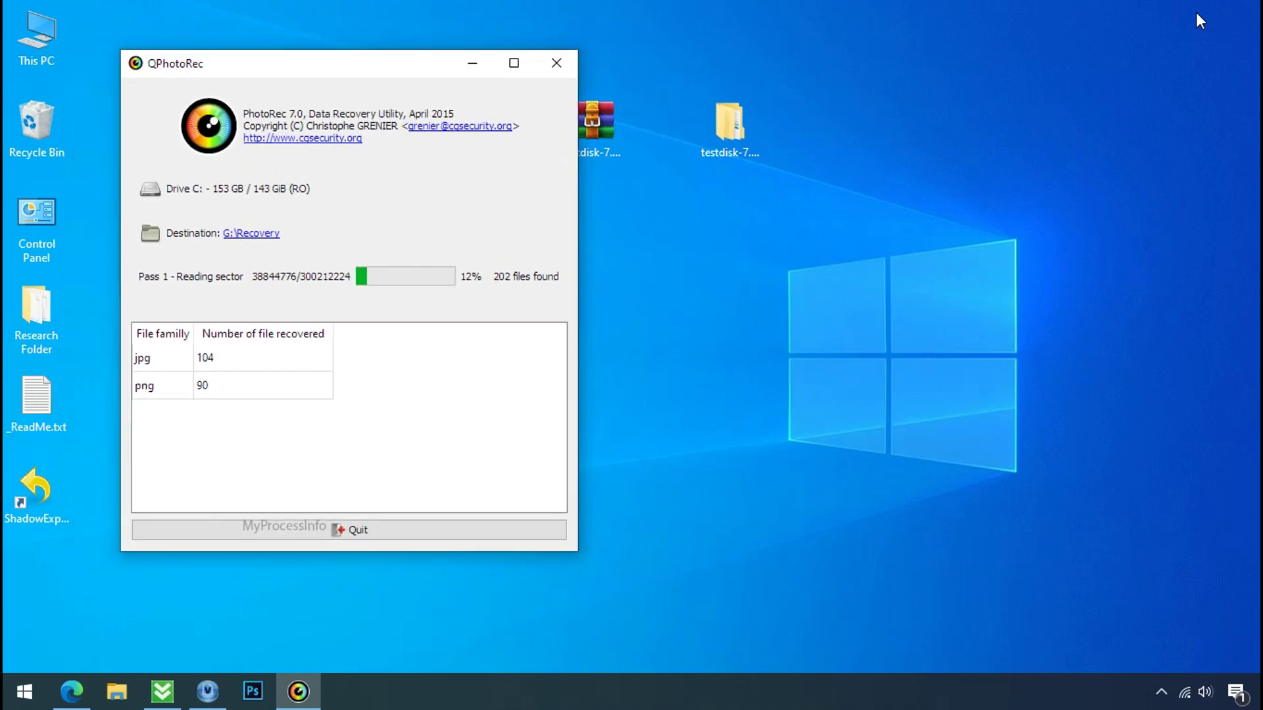
{"action": "left_click", "coordinate": [116, 691]}
{"action": "double_click", "coordinate": [291, 215]}
{"action": "double_click", "coordinate": [294, 231]}
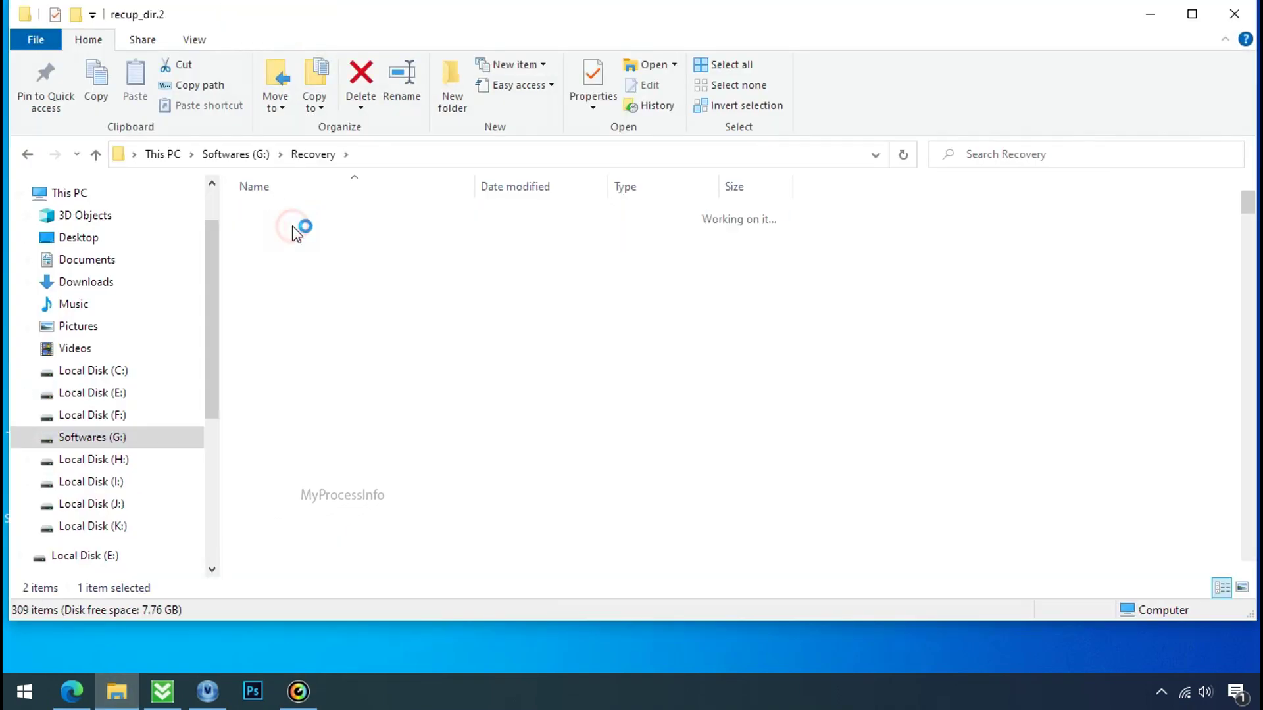
- Browse the recovered files in the recup_dir.3 folder and open the image t69529856.jpg to check it
{"action": "scroll", "coordinate": [411, 309], "scroll_direction": "right", "scroll_amount": 3}
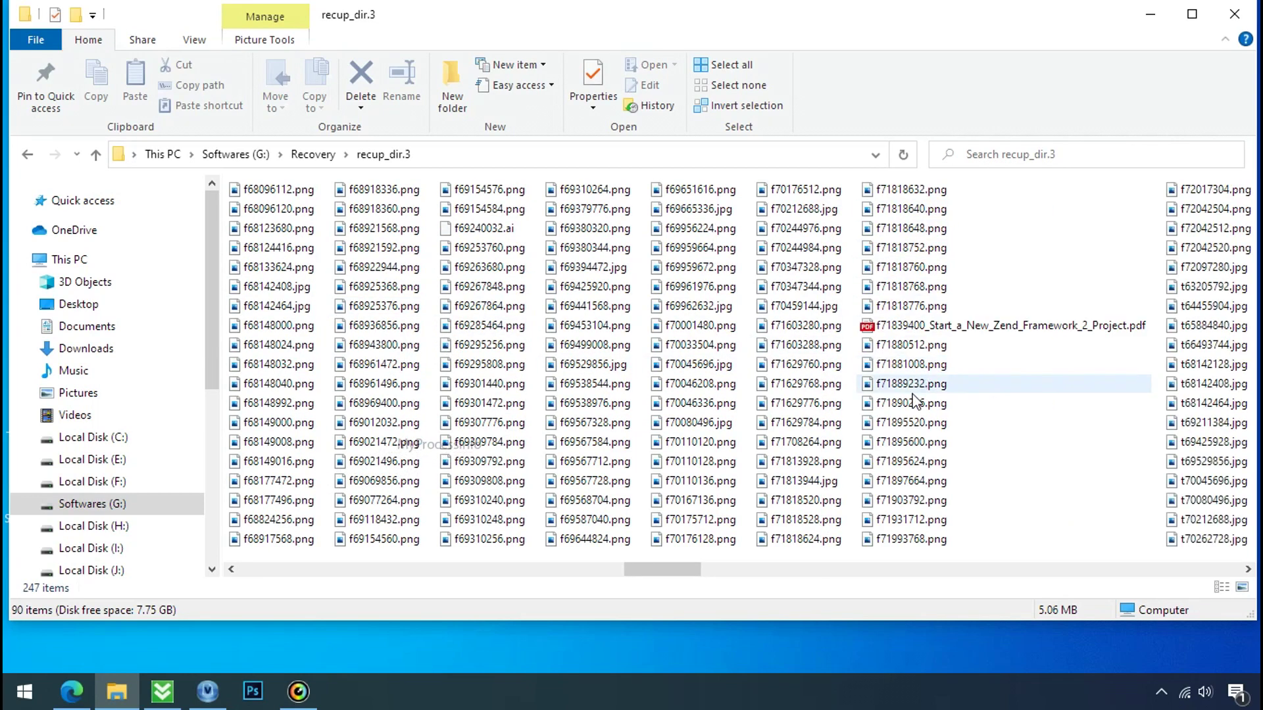
{"action": "scroll", "coordinate": [911, 404], "scroll_direction": "right", "scroll_amount": 2}
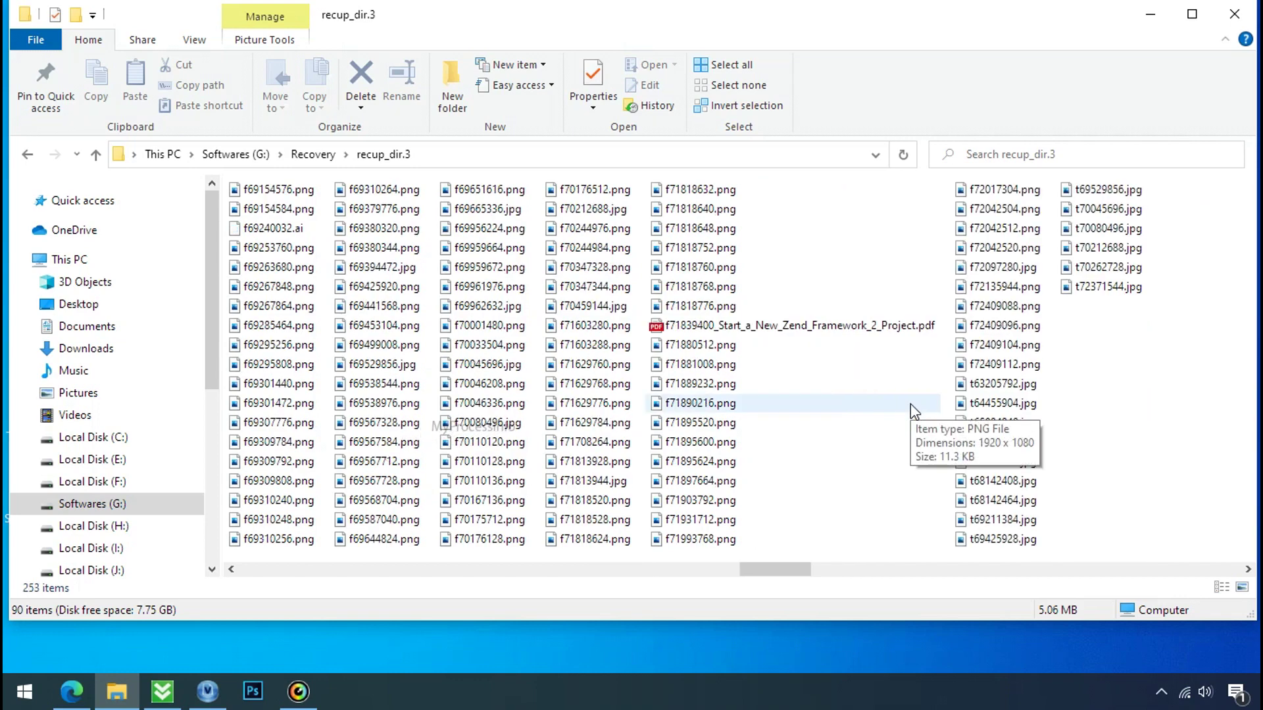
{"action": "scroll", "coordinate": [910, 404], "scroll_direction": "right", "scroll_amount": 2}
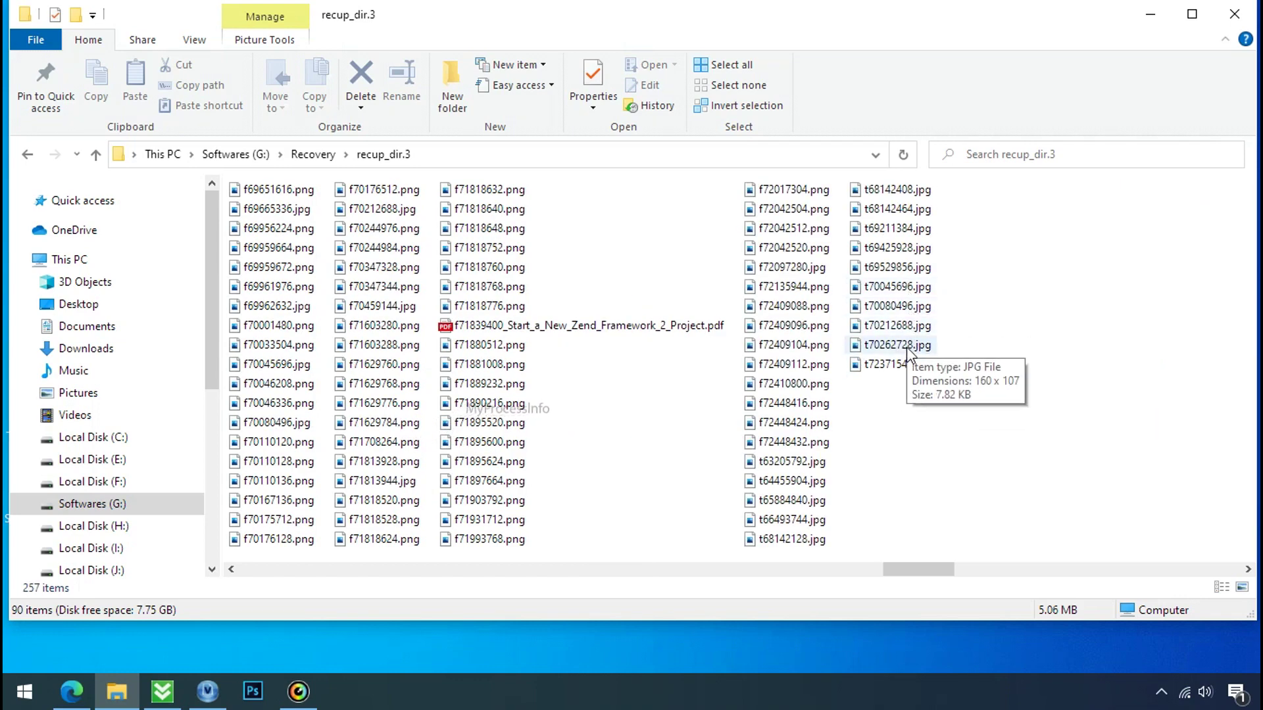
{"action": "scroll", "coordinate": [875, 408], "scroll_direction": "right", "scroll_amount": 3}
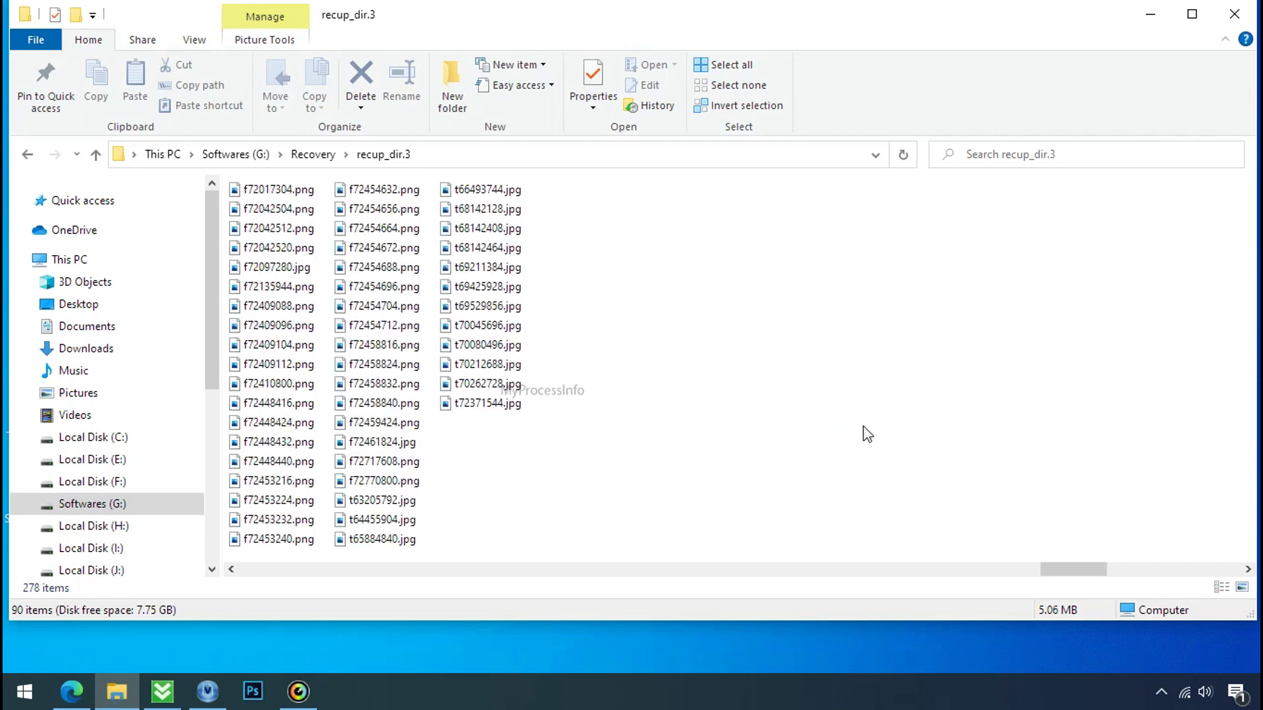
{"action": "left_click", "coordinate": [498, 332]}
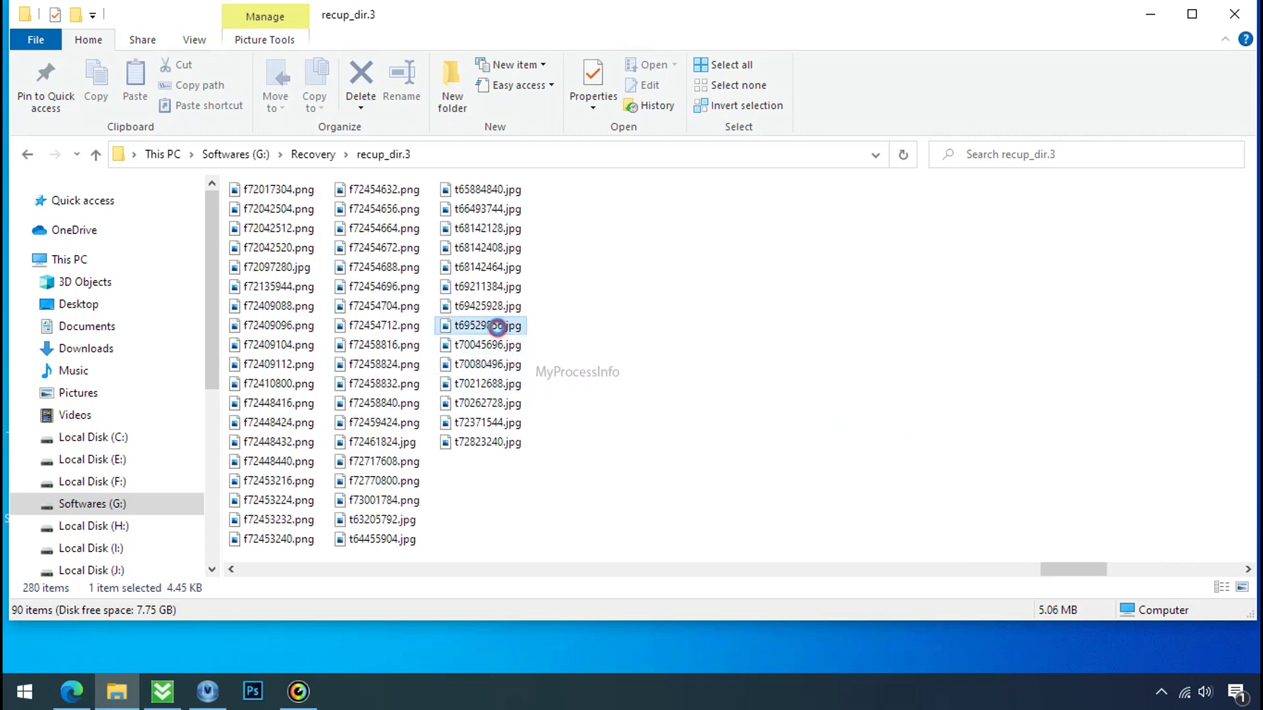
{"action": "double_click", "coordinate": [499, 332]}
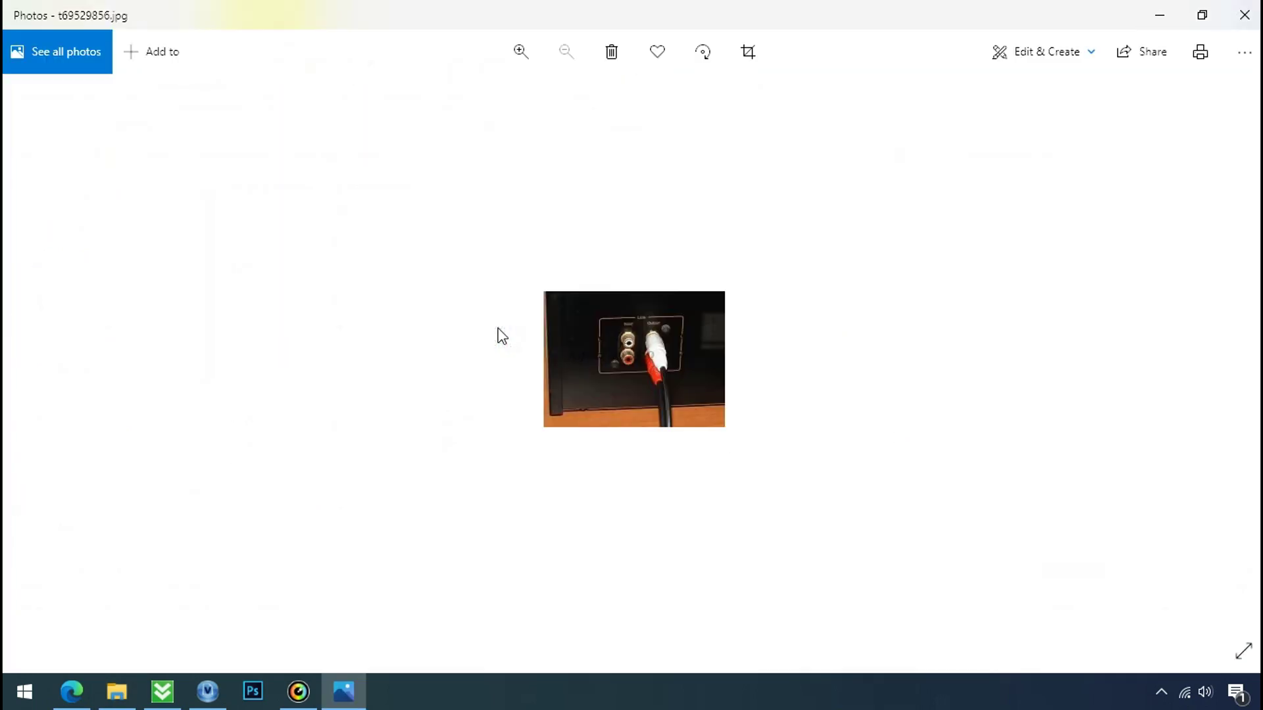